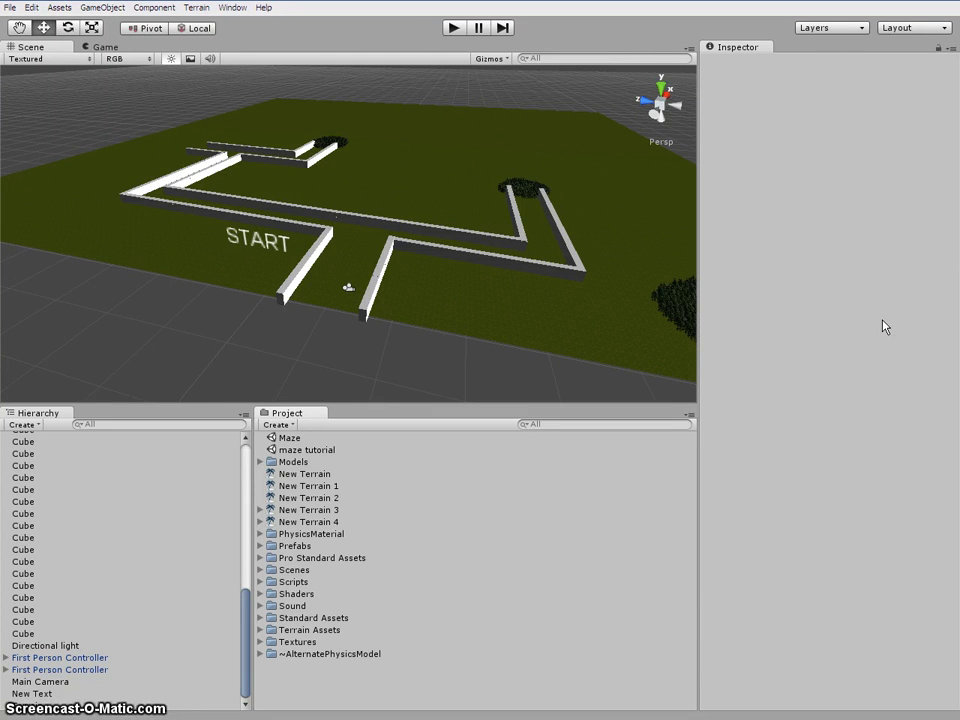
Select the terrain and scroll the Project panel to find the maze tutorial scene
click(436, 276)
scroll(437, 279, up, 4)
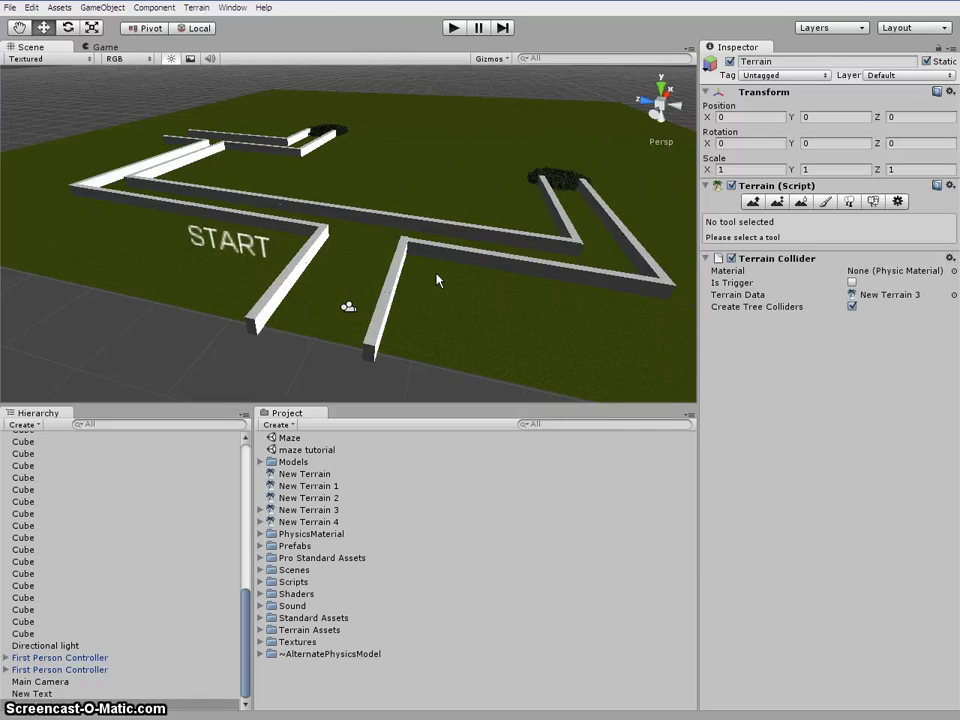
scroll(437, 279, down, 2)
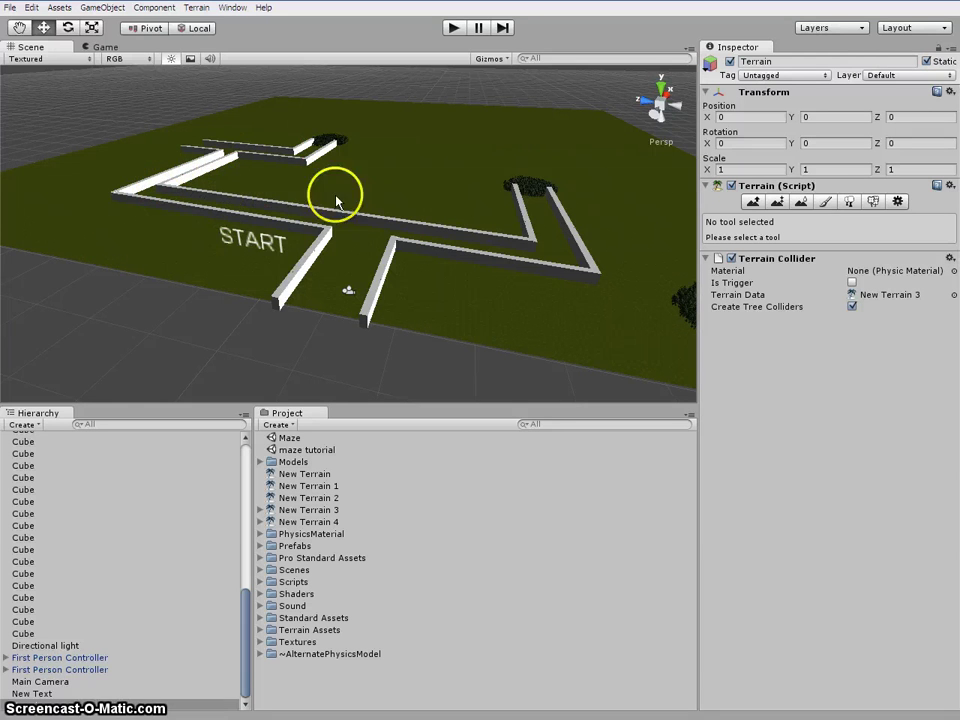
scroll(253, 240, up, 6)
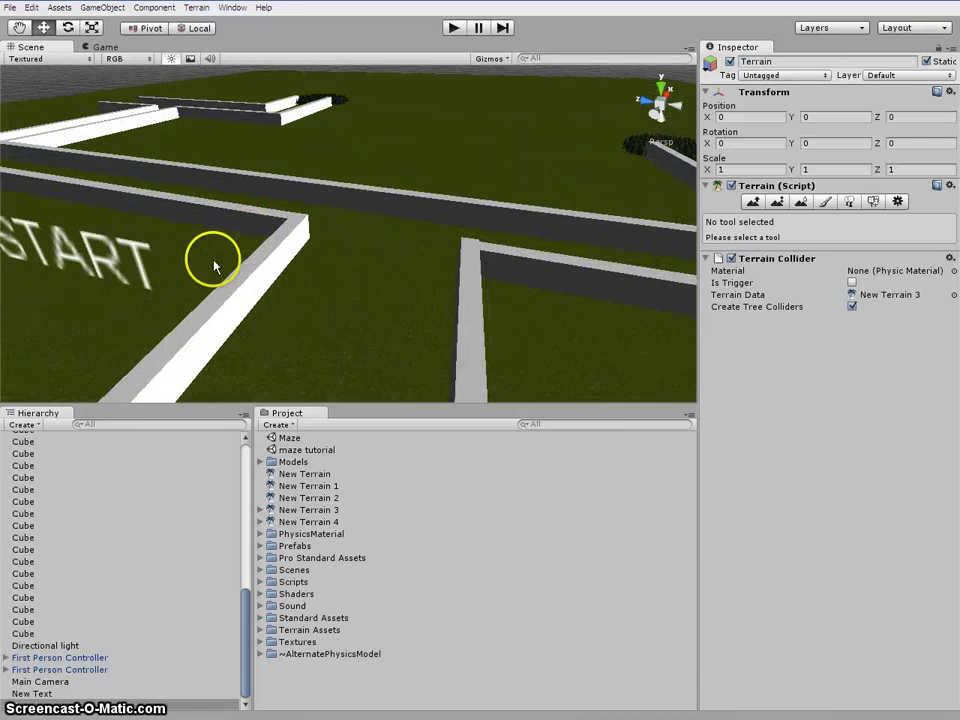
scroll(148, 260, down, 4)
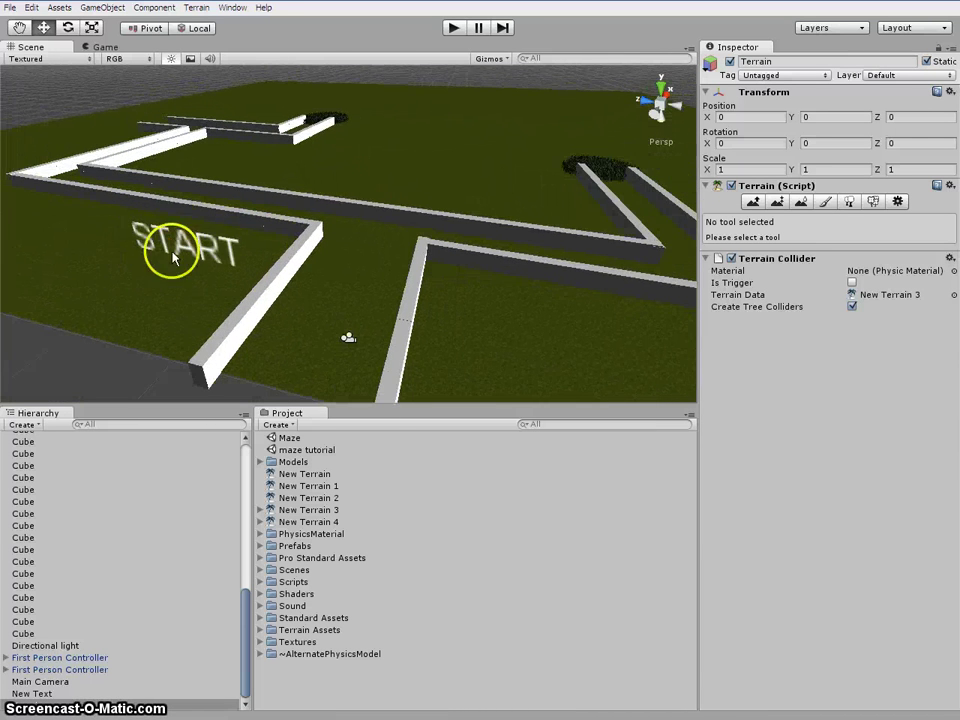
scroll(198, 270, up, 2)
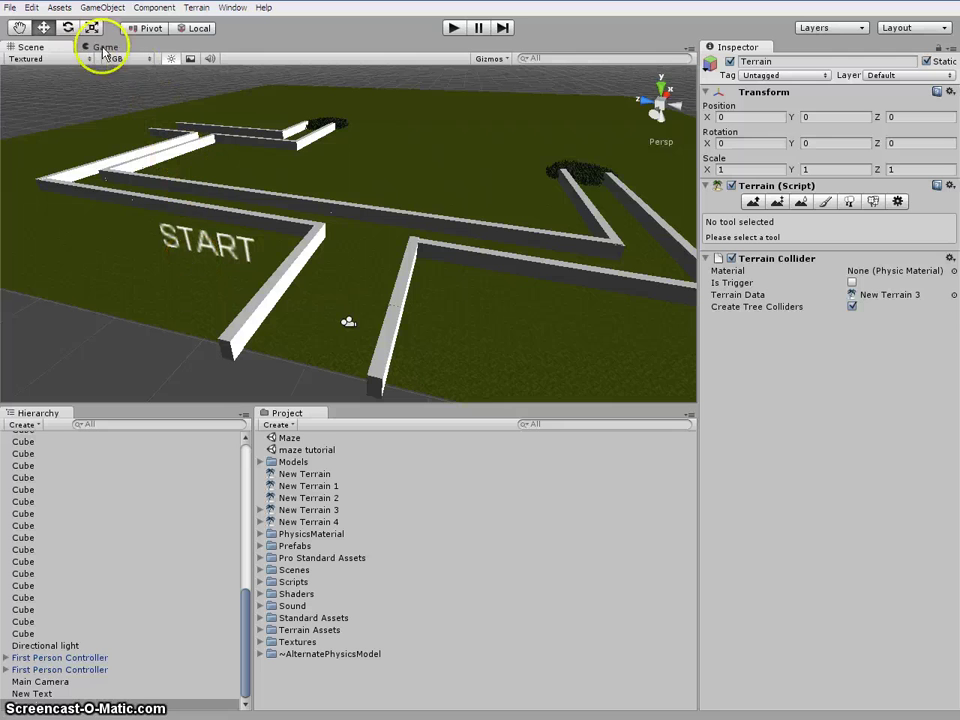
Open the Maze scene and orbit and zoom the view to frame the green terrain
click(309, 451)
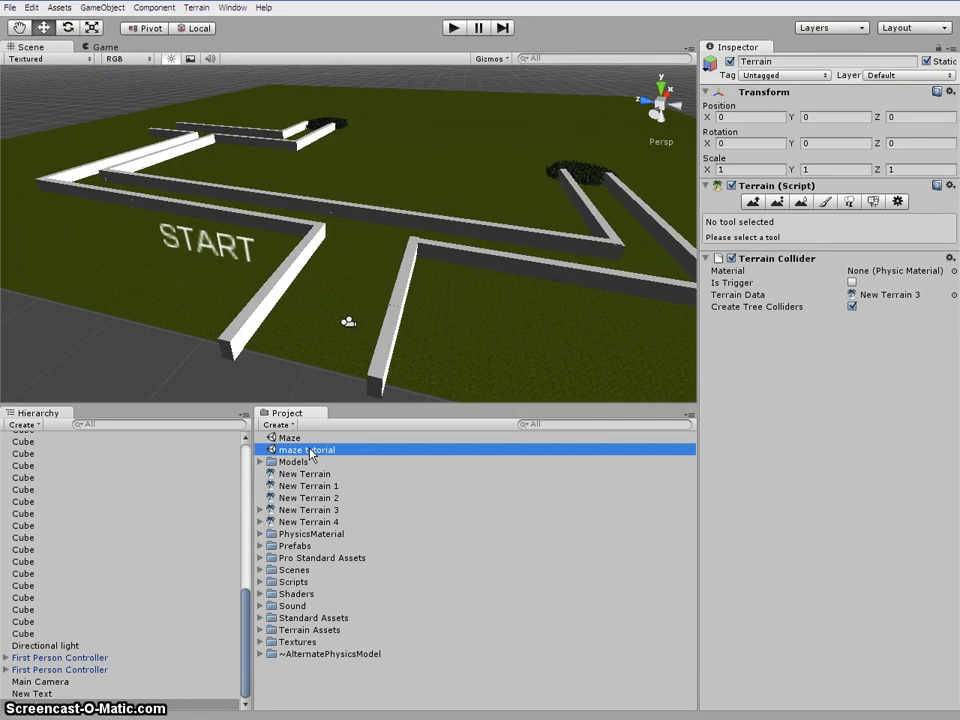
double_click(309, 451)
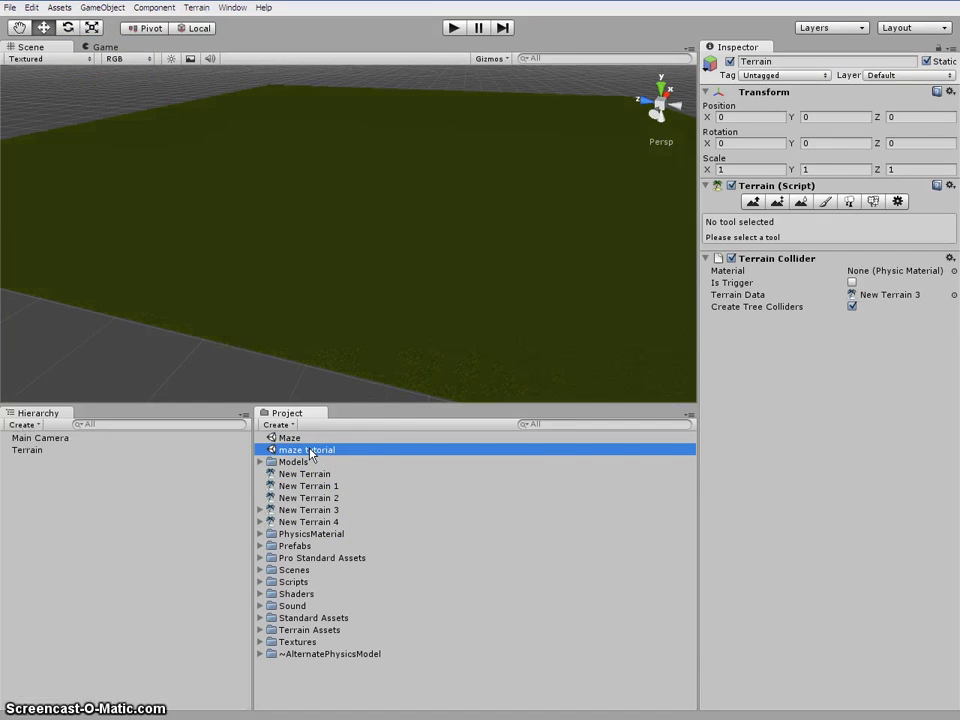
click(371, 438)
scroll(416, 326, down, 5)
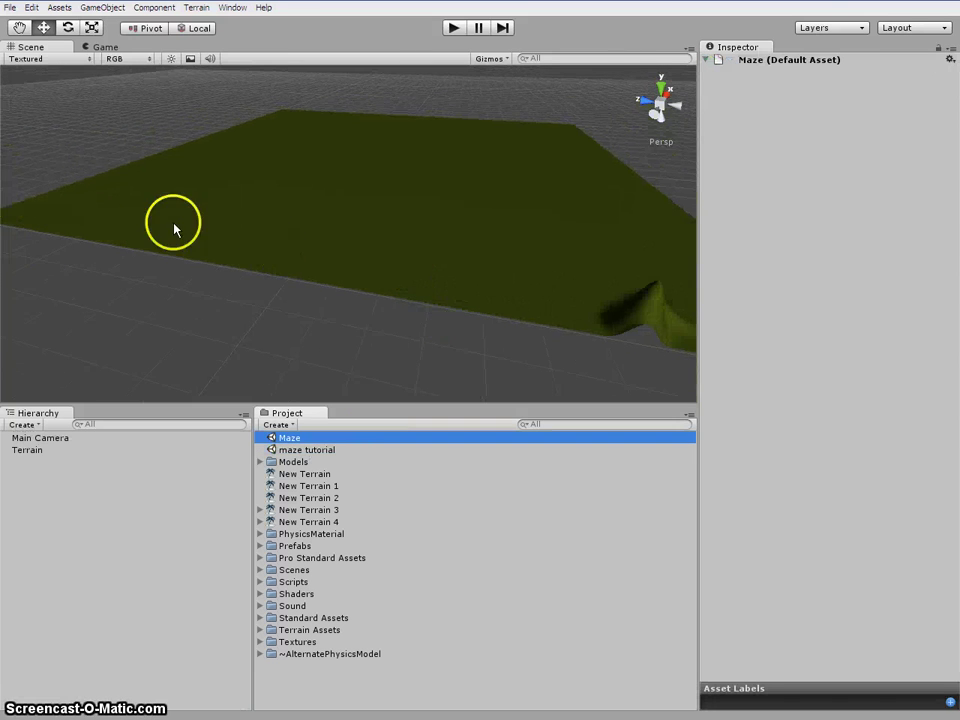
alt+drag(174, 229, 211, 219)
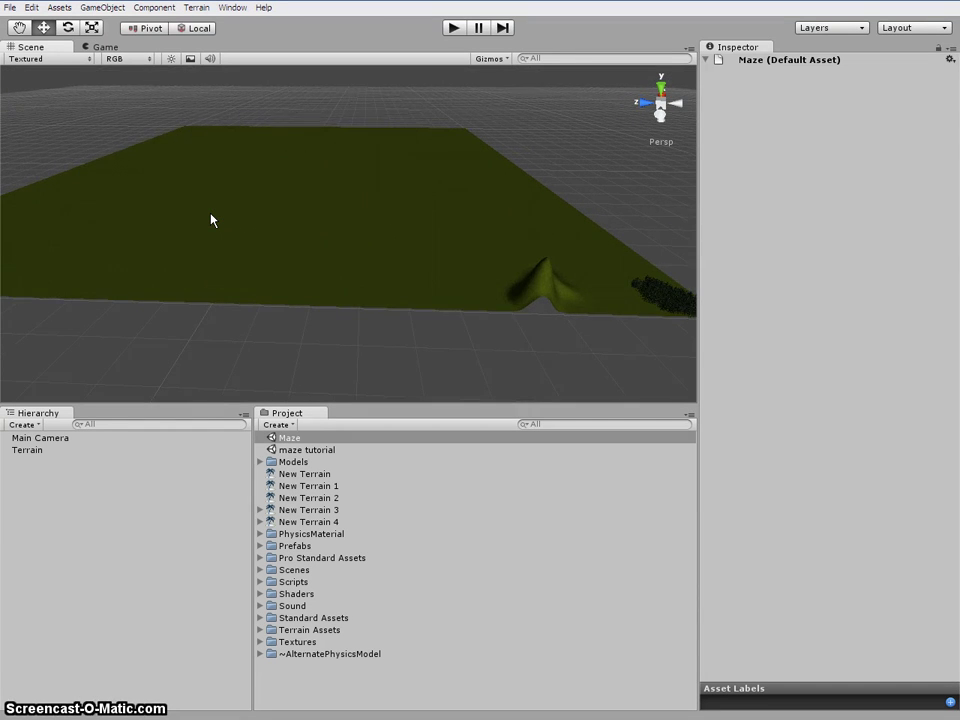
scroll(211, 219, up, 3)
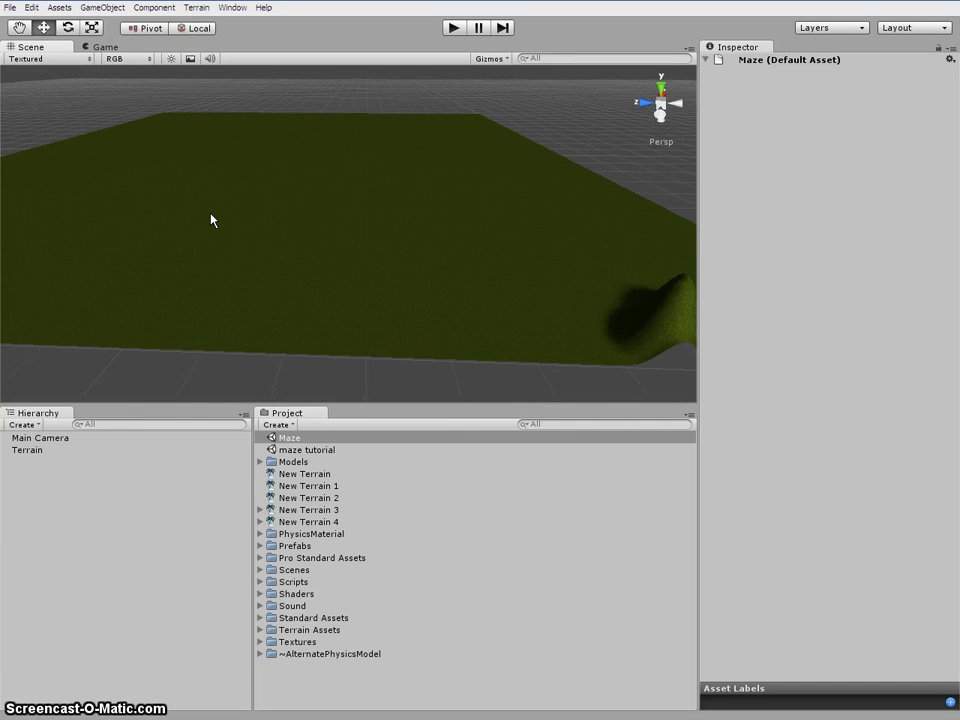
scroll(211, 219, down, 2)
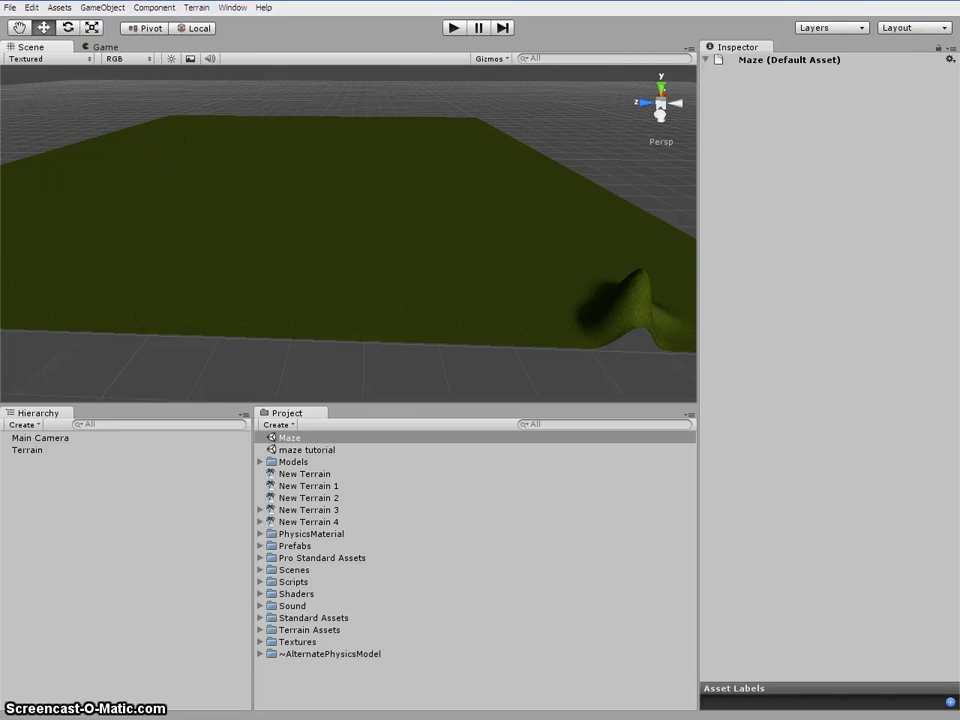
Create a Hello World 3D Text object and raise it to X 720.2, Y 213.4, Z 1079.9
click(111, 14)
click(116, 36)
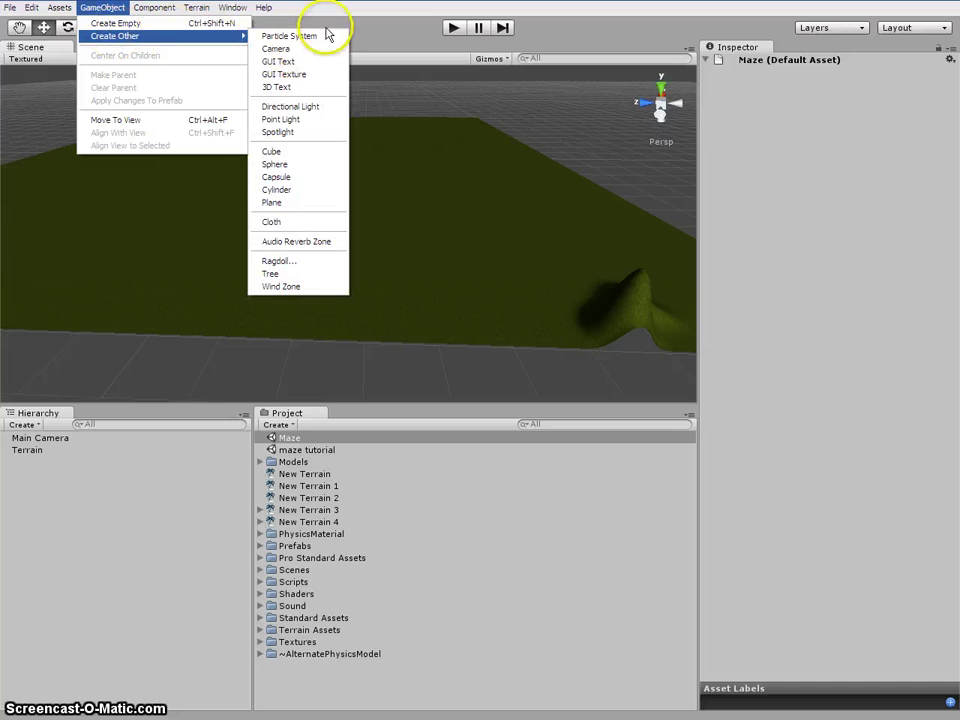
click(319, 88)
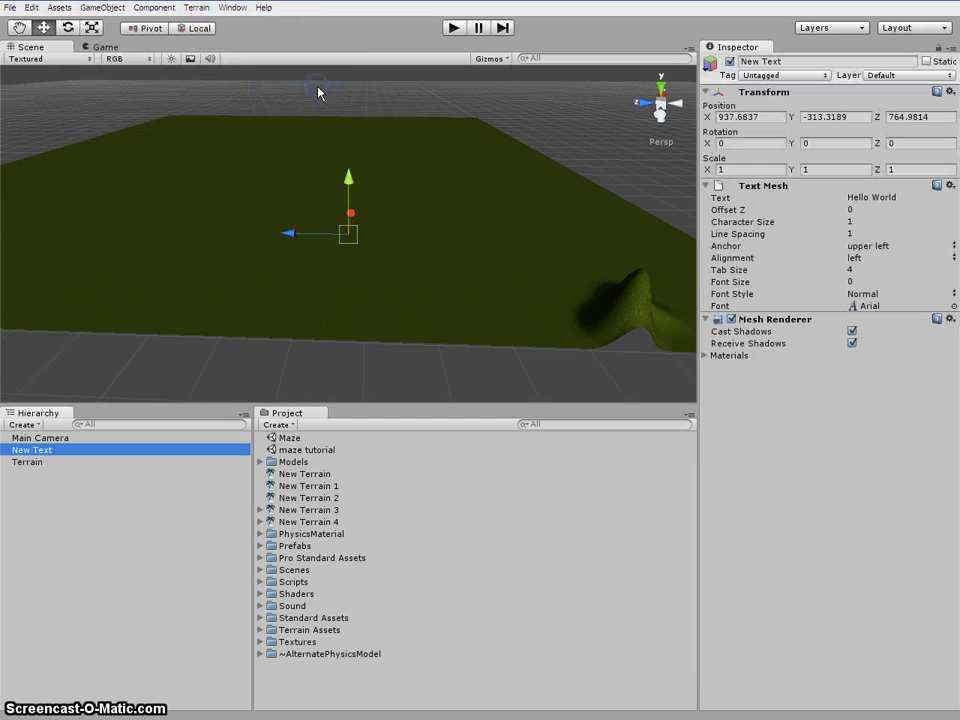
click(326, 236)
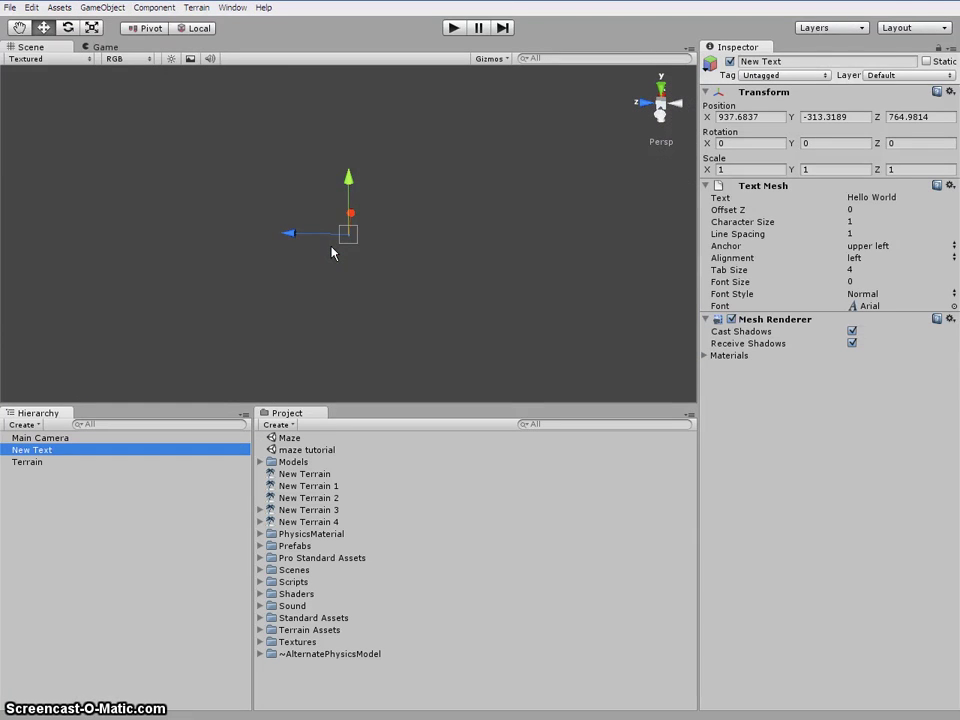
drag(347, 182, 348, 148)
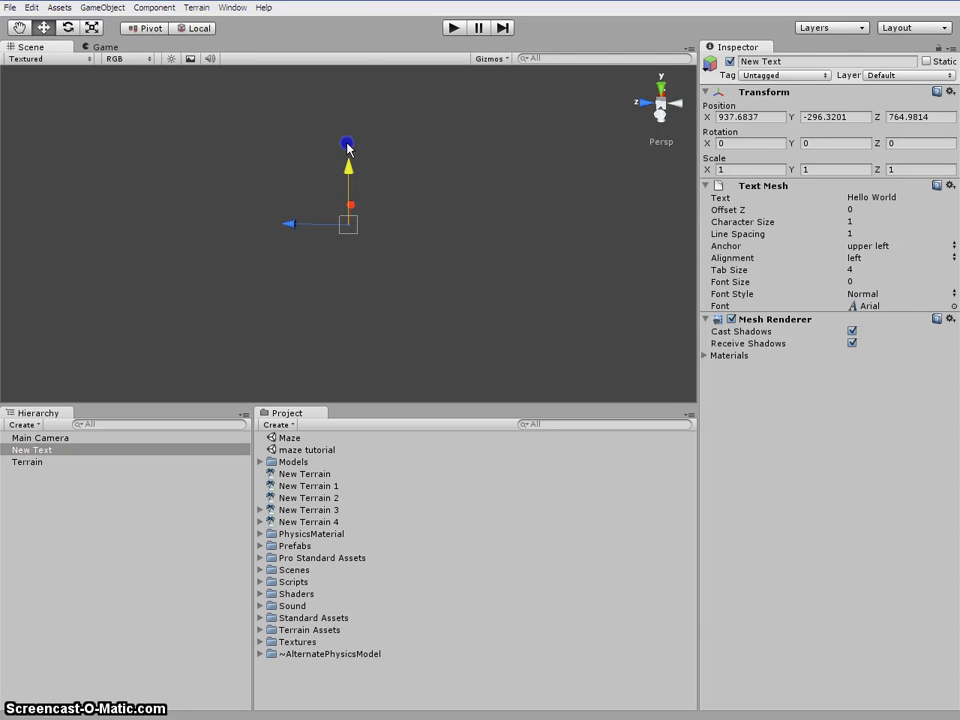
scroll(347, 147, down, 5)
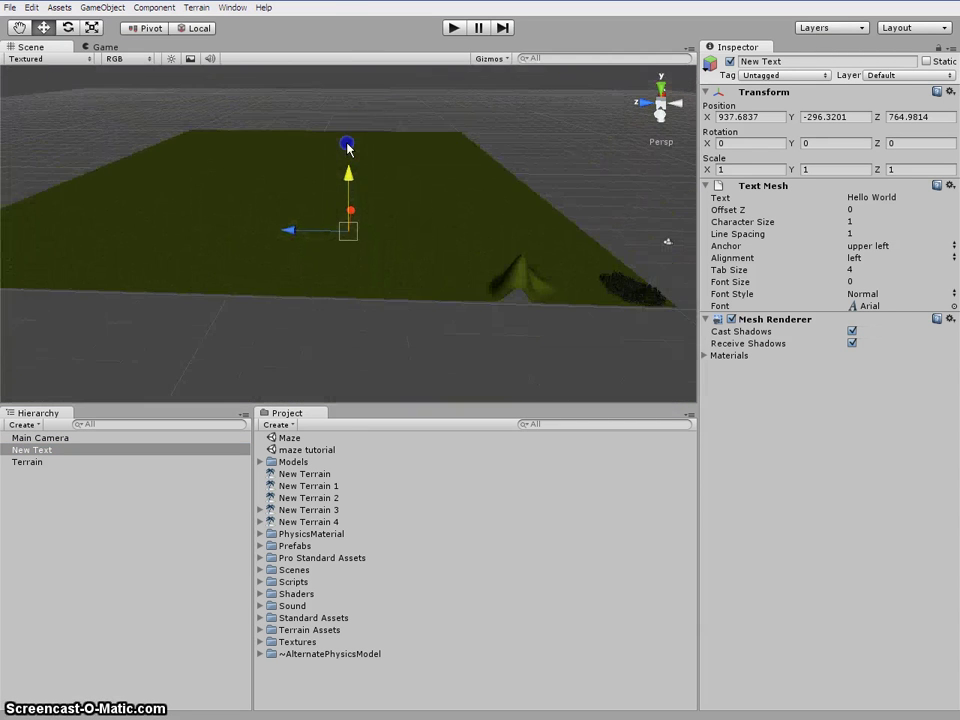
drag(347, 147, 263, 120)
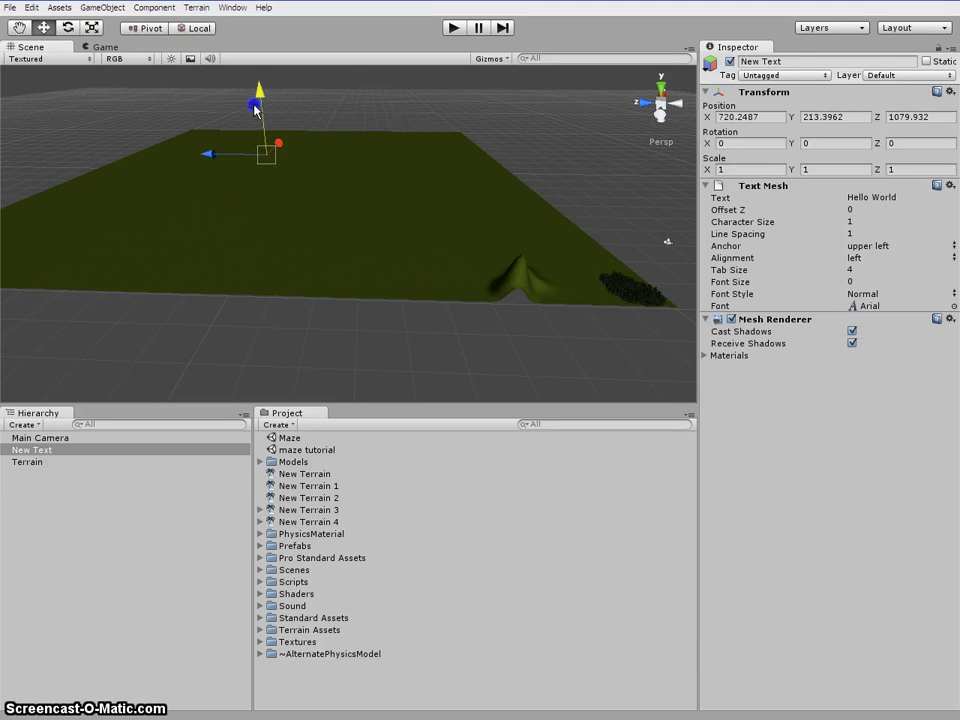
Scale the Hello World text up to about 41.6 × 27.8 × 27.8 so it is readable
click(67, 28)
click(91, 28)
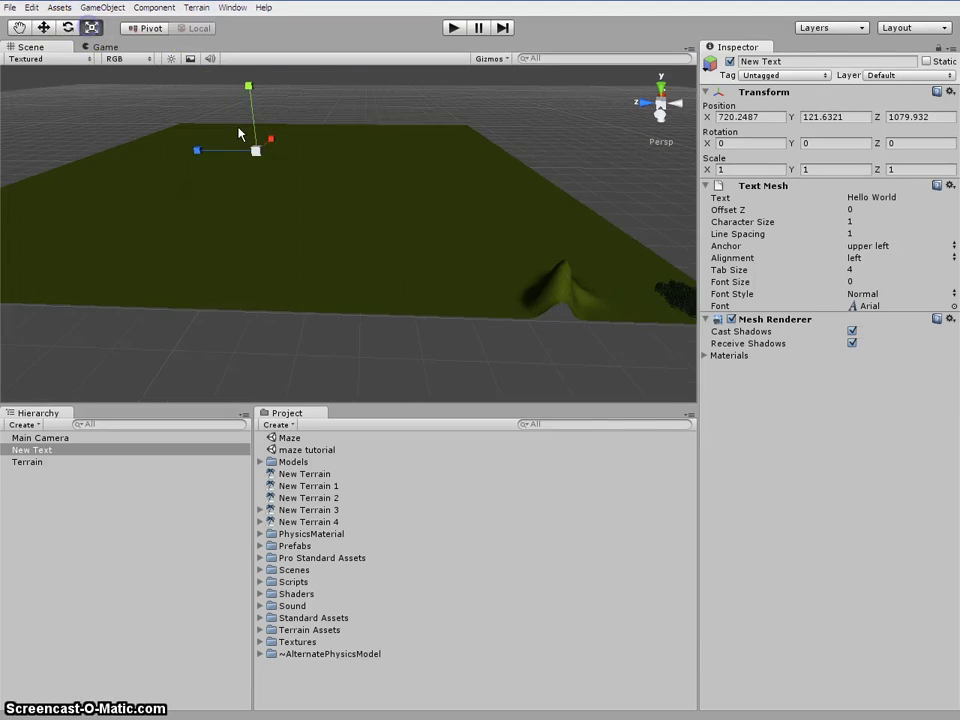
scroll(246, 133, up, 5)
drag(220, 95, 276, 83)
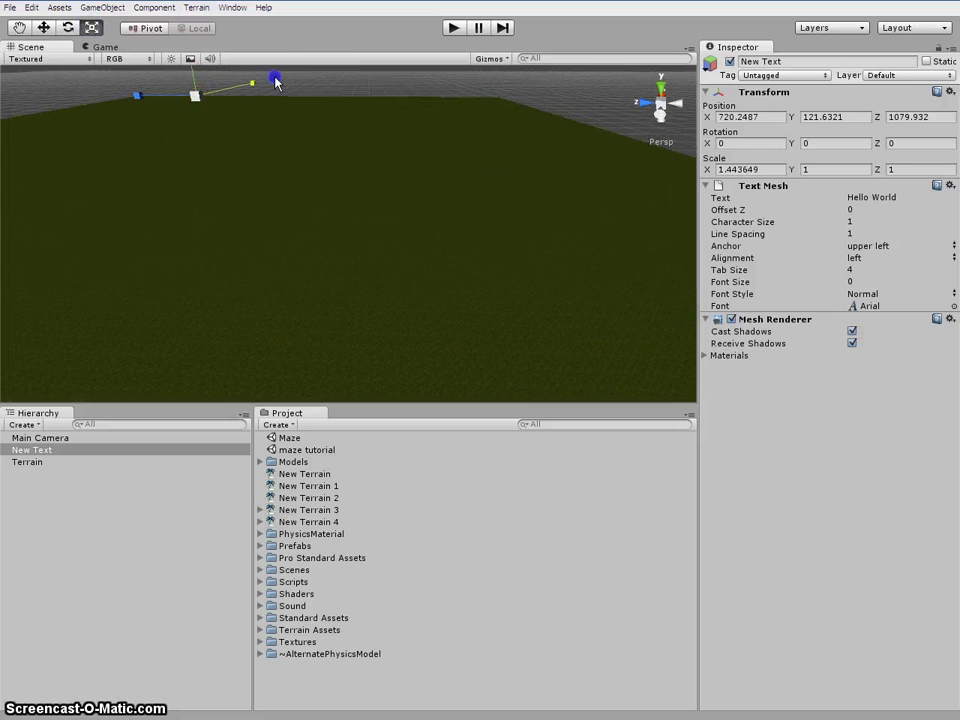
drag(473, 75, 214, 118)
click(193, 95)
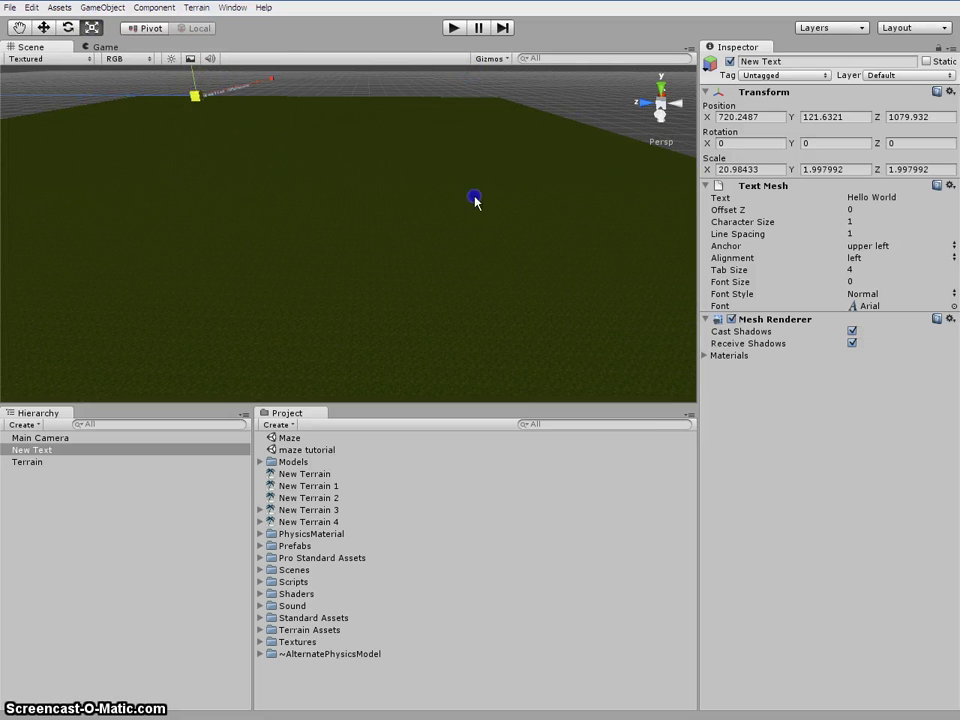
click(236, 103)
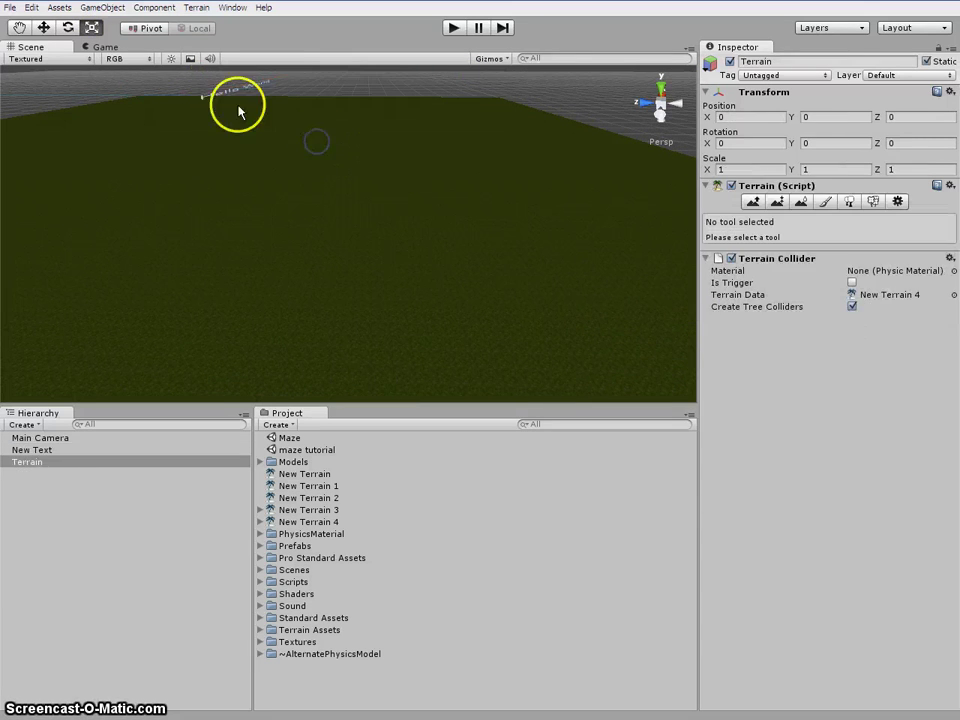
click(225, 89)
click(230, 101)
click(232, 94)
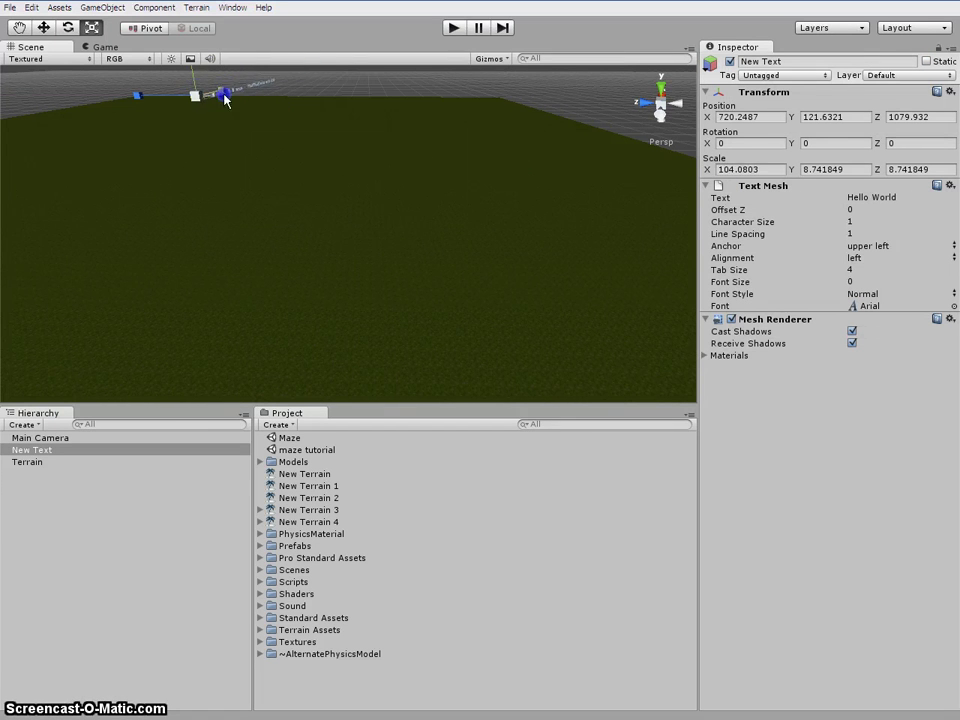
drag(225, 99, 233, 168)
drag(192, 108, 380, 165)
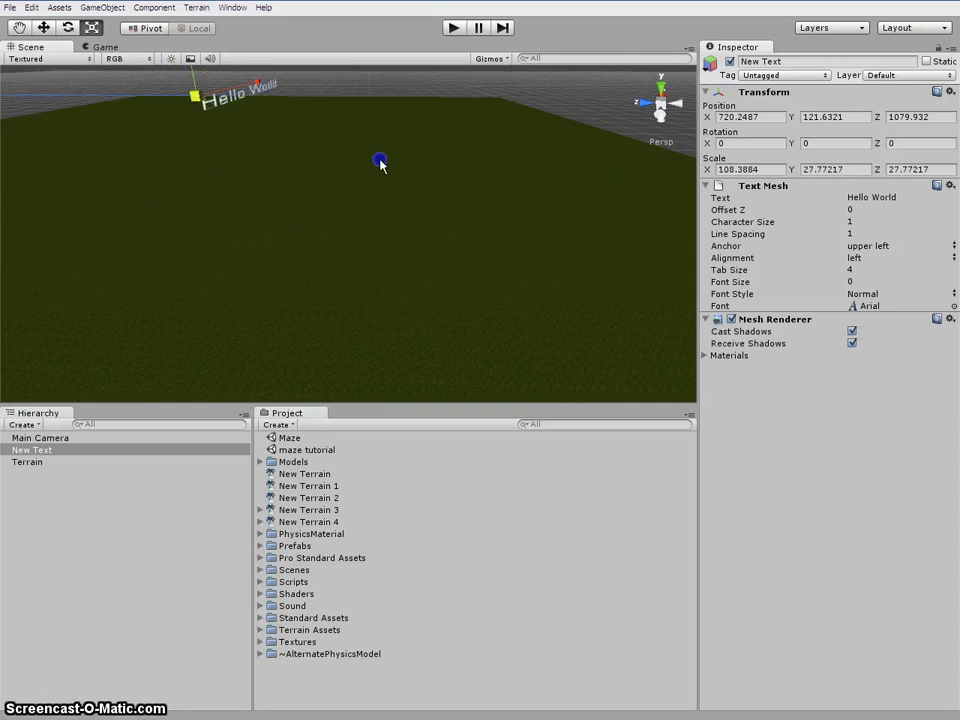
click(191, 126)
click(248, 125)
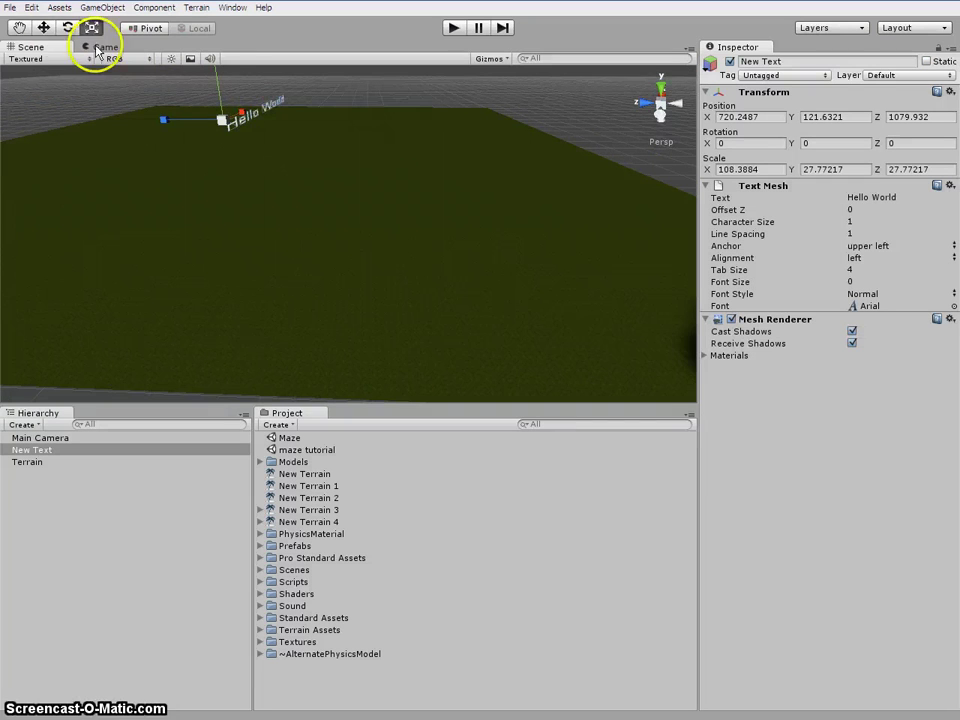
Move the text left over the terrain to X 603.9, Y -71.0, Z 1479.4
click(43, 27)
drag(236, 101, 97, 187)
click(118, 189)
click(35, 38)
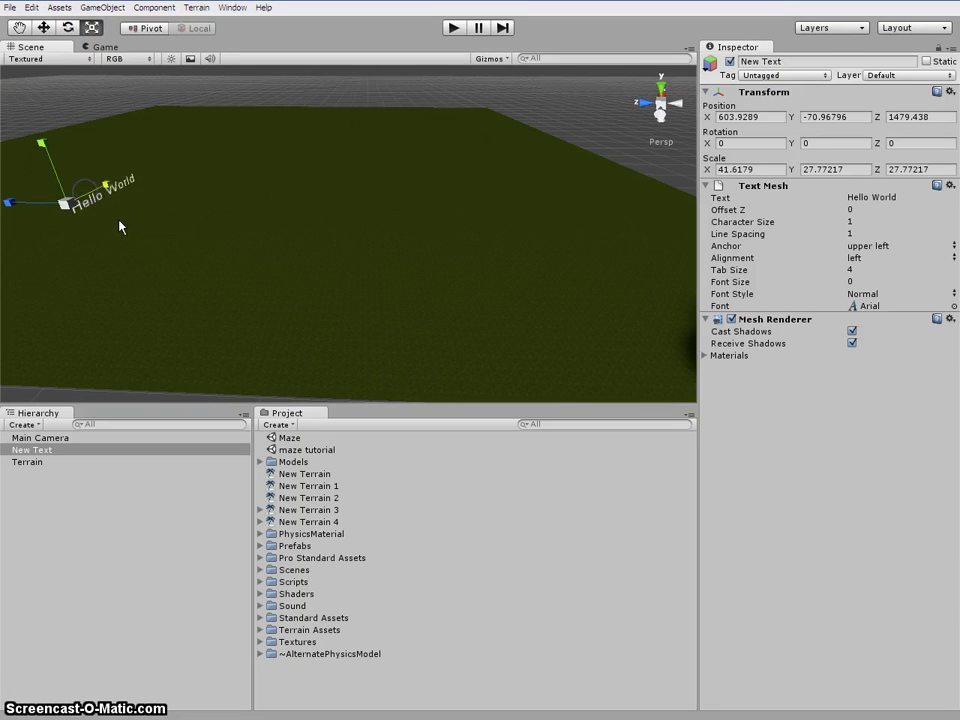
Rotate the Hello World text to about 87.9° on the Y axis
click(68, 27)
click(107, 205)
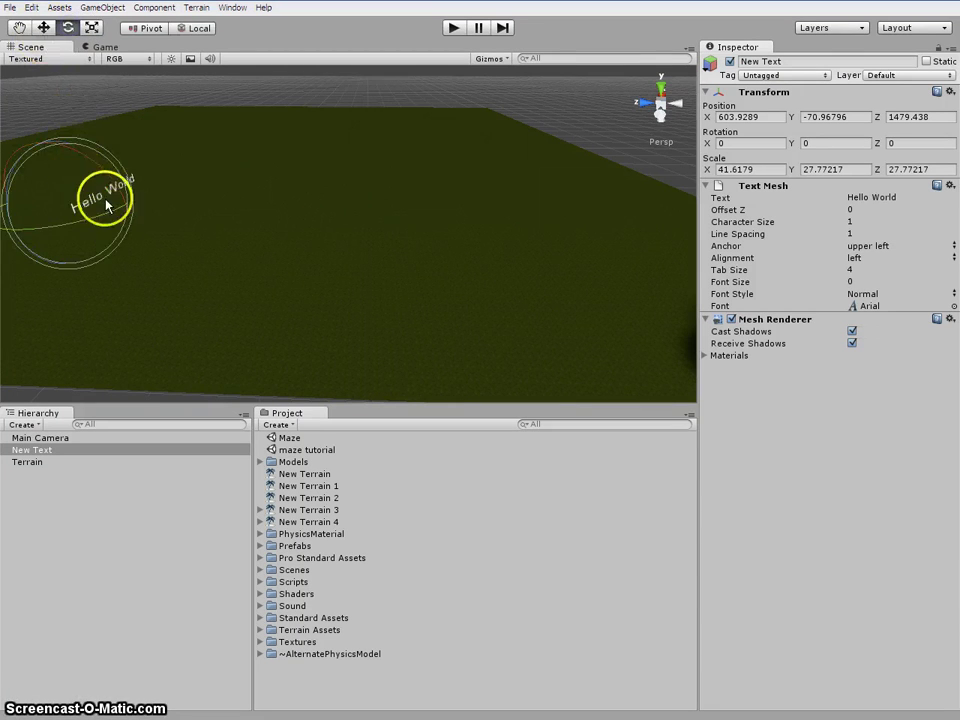
drag(107, 205, 15, 245)
click(948, 233)
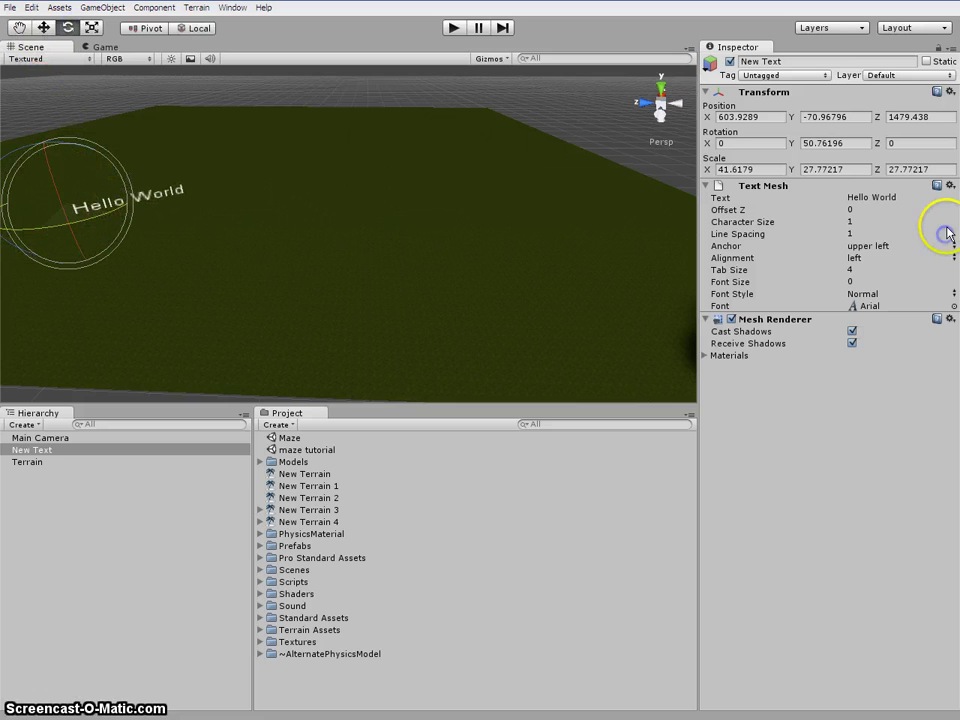
drag(948, 233, 955, 210)
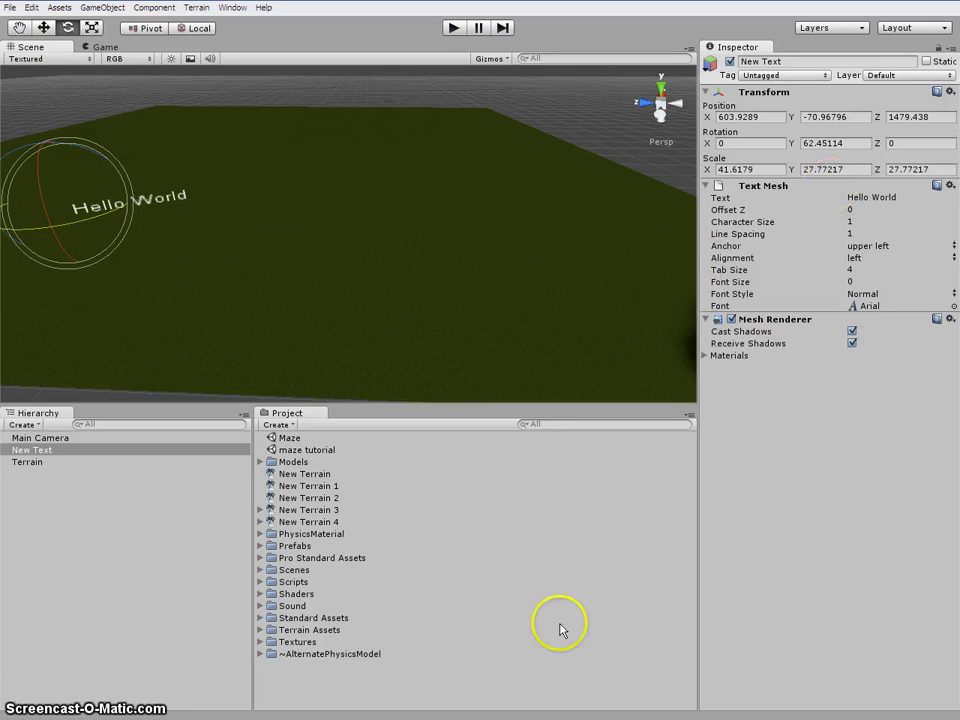
drag(112, 215, 57, 232)
Move the text near the terrain's left side at X 199.1, Y 34.3, Z 1226.3
click(44, 28)
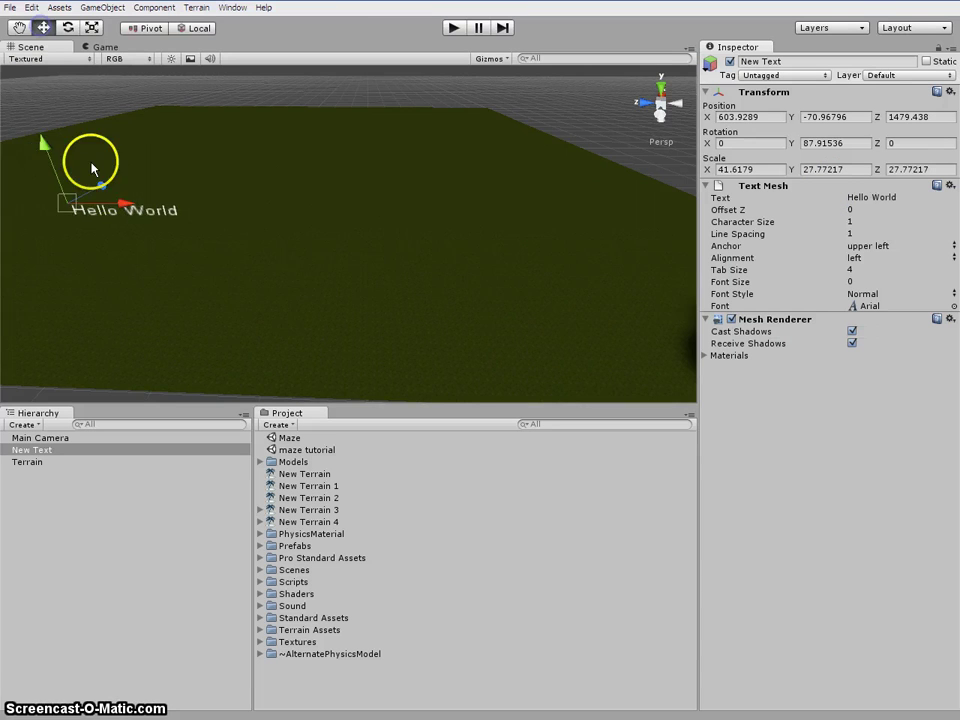
scroll(90, 161, down, 5)
drag(218, 233, 89, 185)
scroll(242, 226, up, 5)
scroll(243, 231, up, 1)
drag(18, 145, 922, 75)
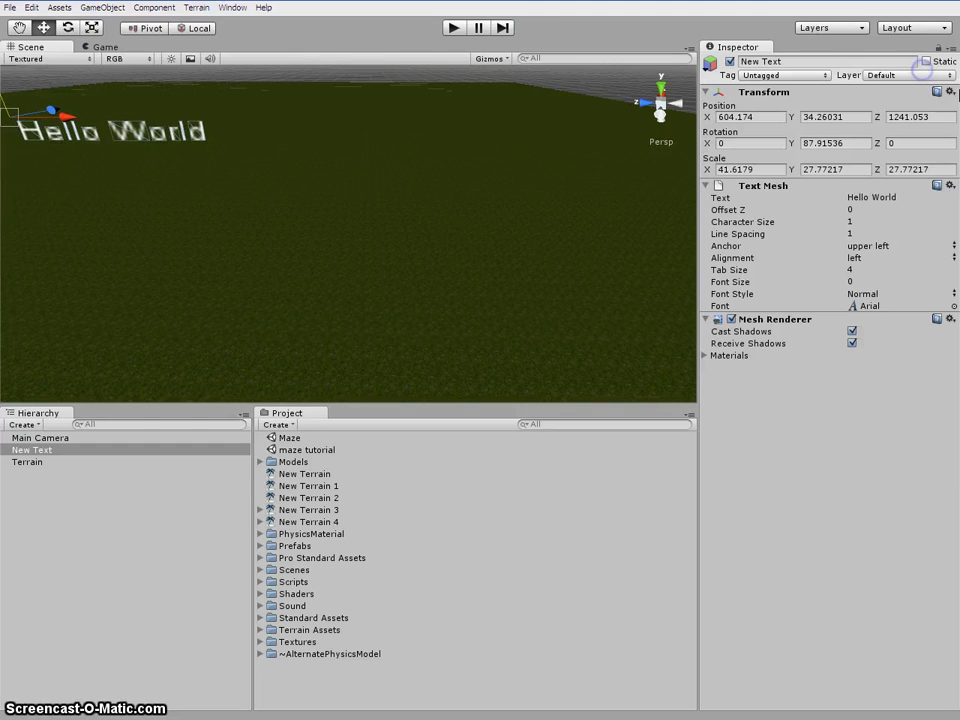
middle_drag(11, 160, 129, 135)
drag(115, 135, 78, 218)
scroll(79, 170, down, 2)
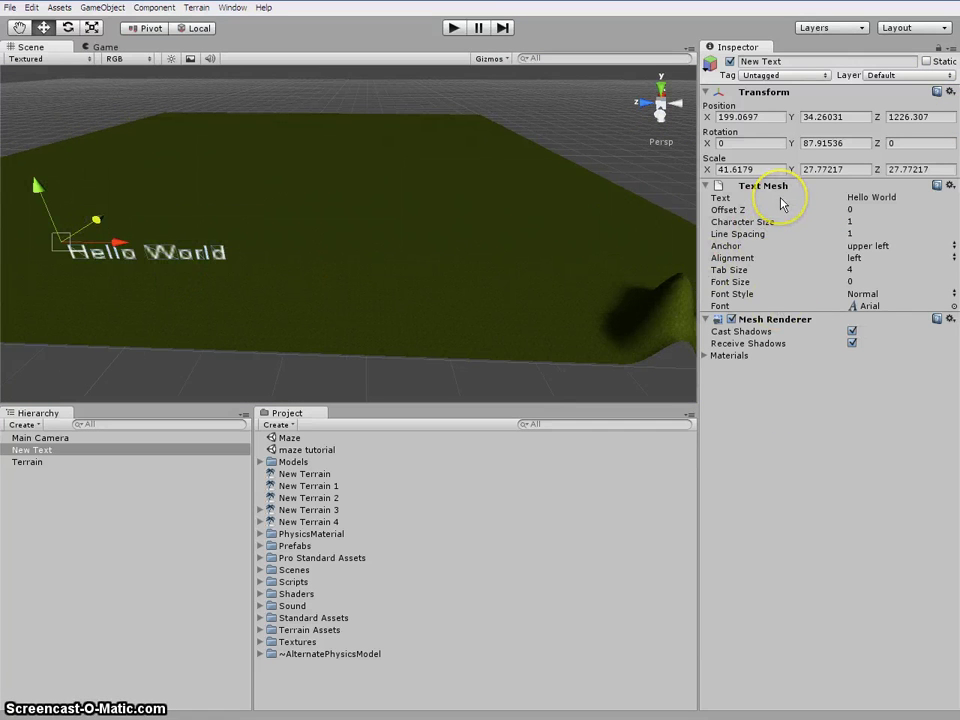
Change the Text Mesh text to START and move it to X 73.4, Y 53.9, Z 1145.5
click(891, 198)
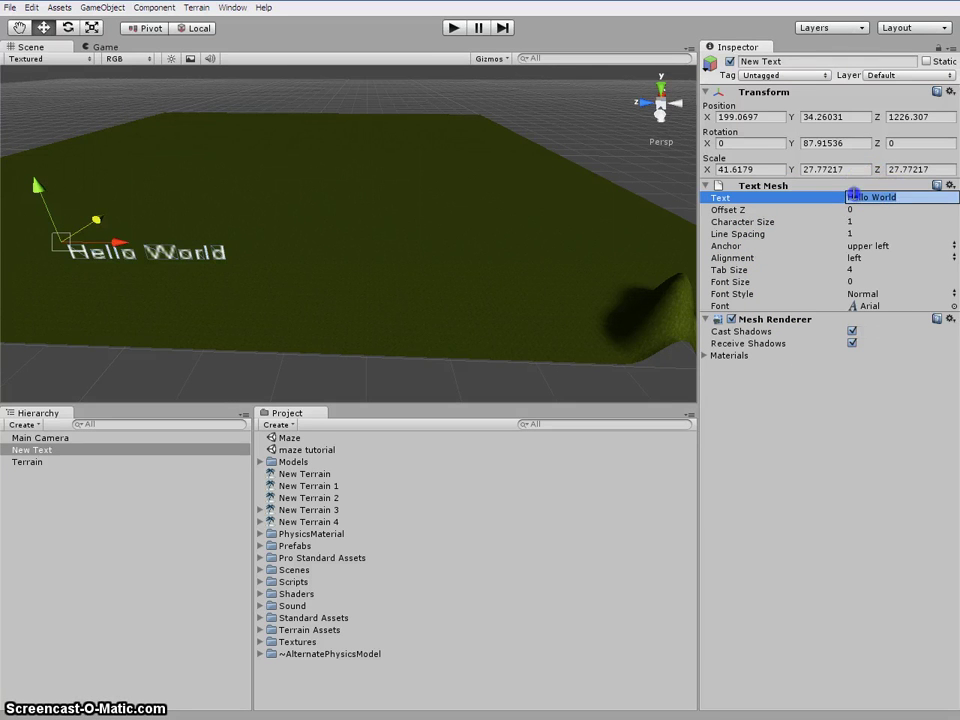
text(START)
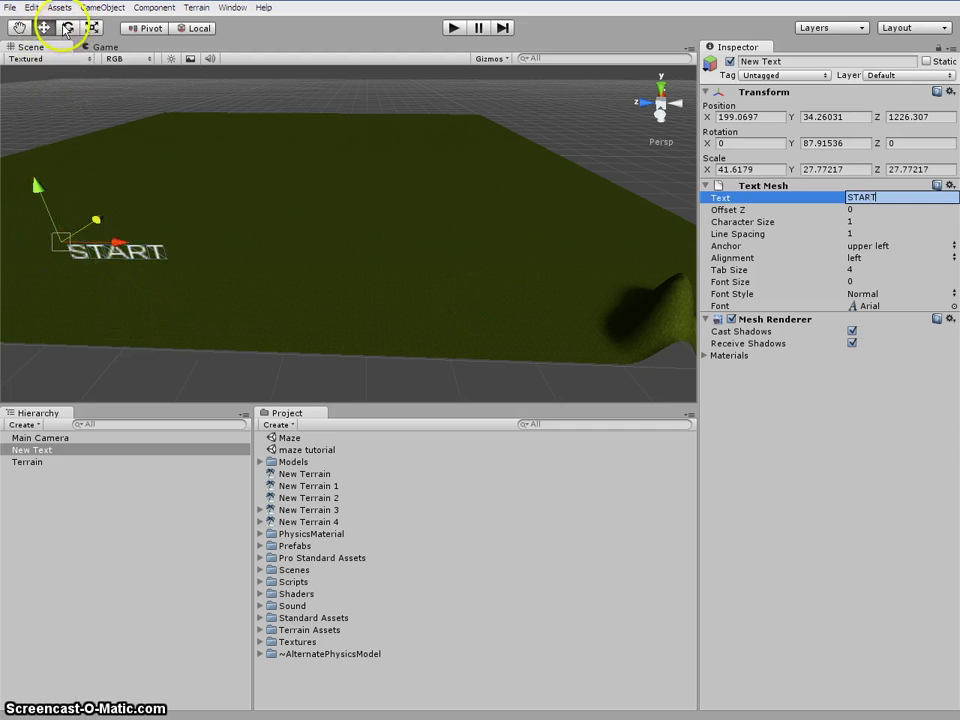
drag(68, 245, 99, 253)
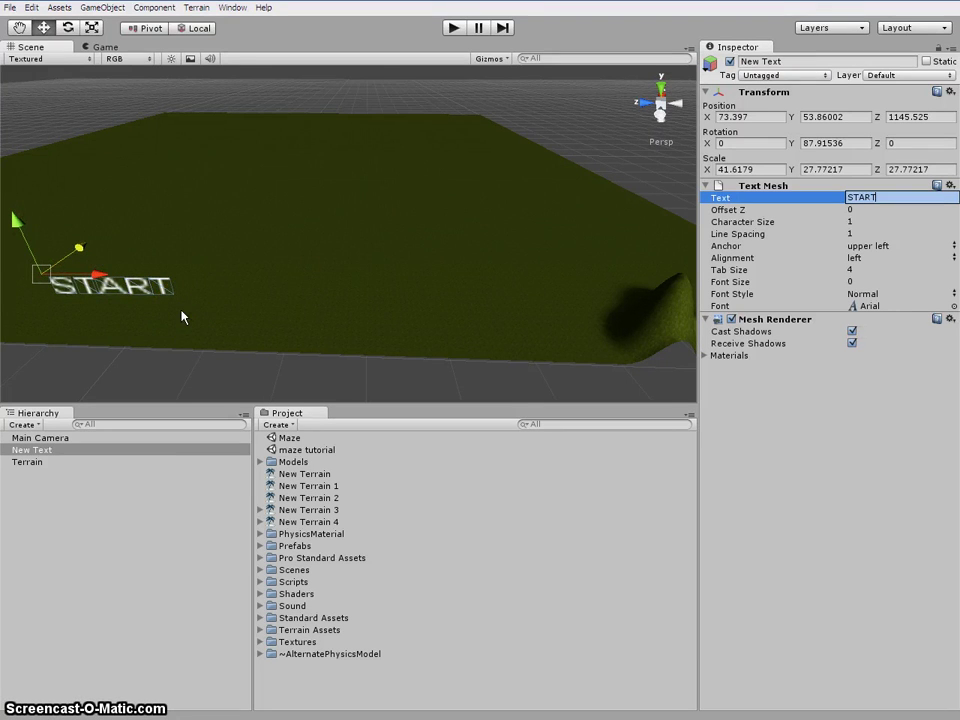
Create a new Cube from GameObject > Create Other and bring it down onto the terrain
click(182, 317)
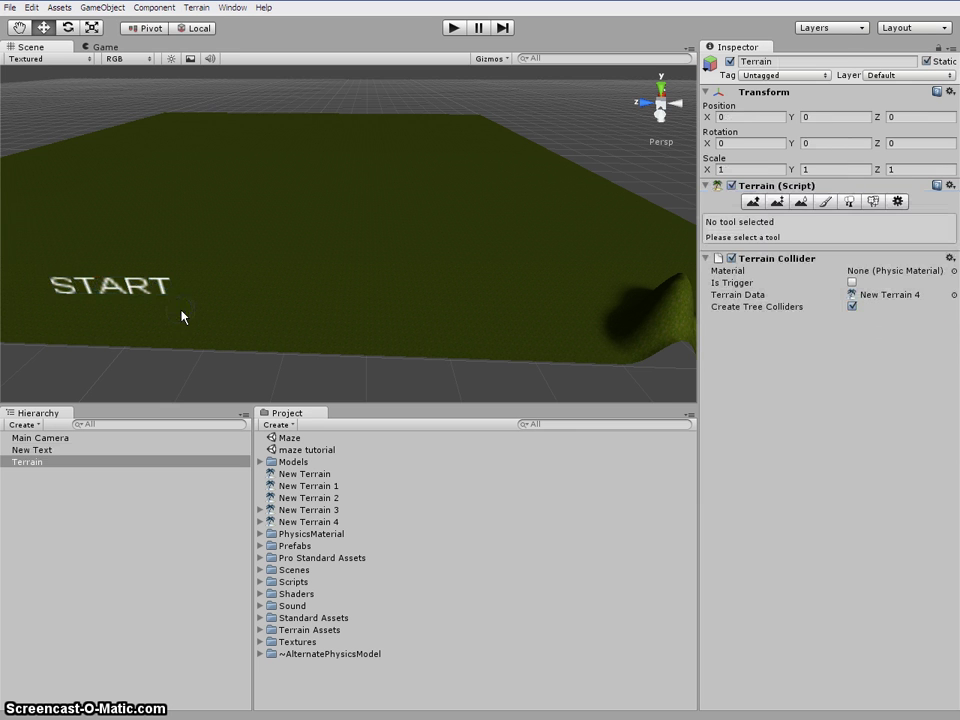
click(102, 8)
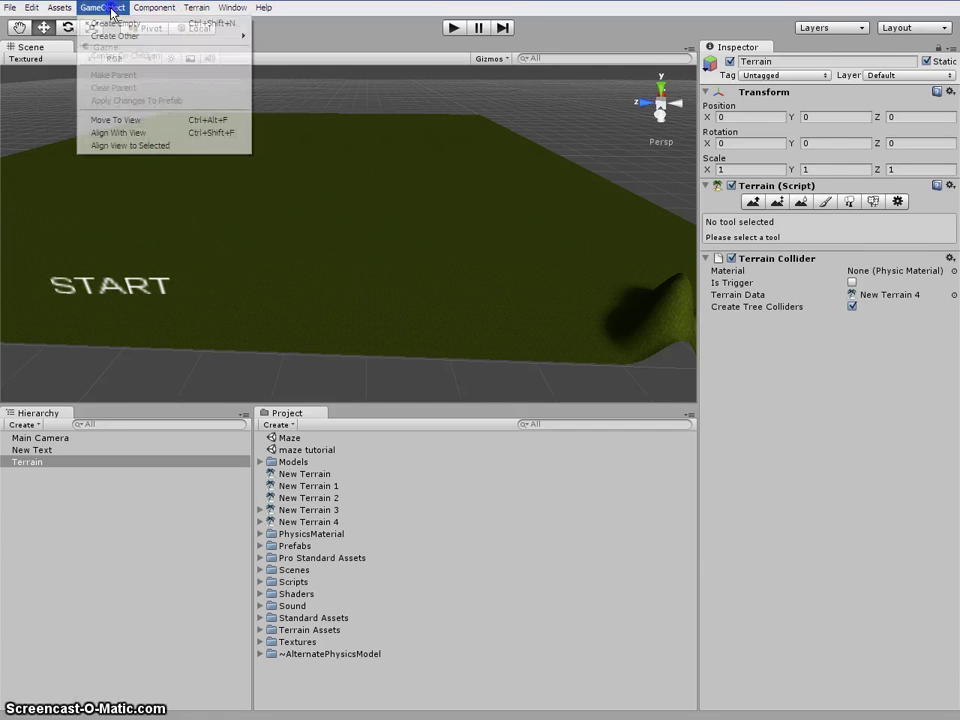
click(214, 45)
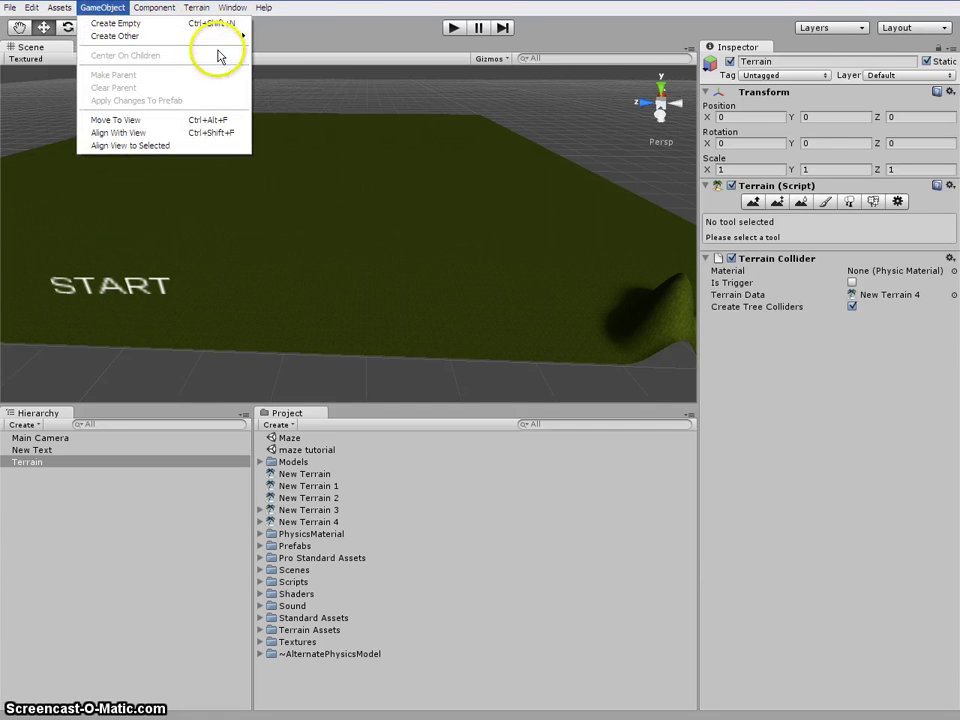
mouse_move(228, 40)
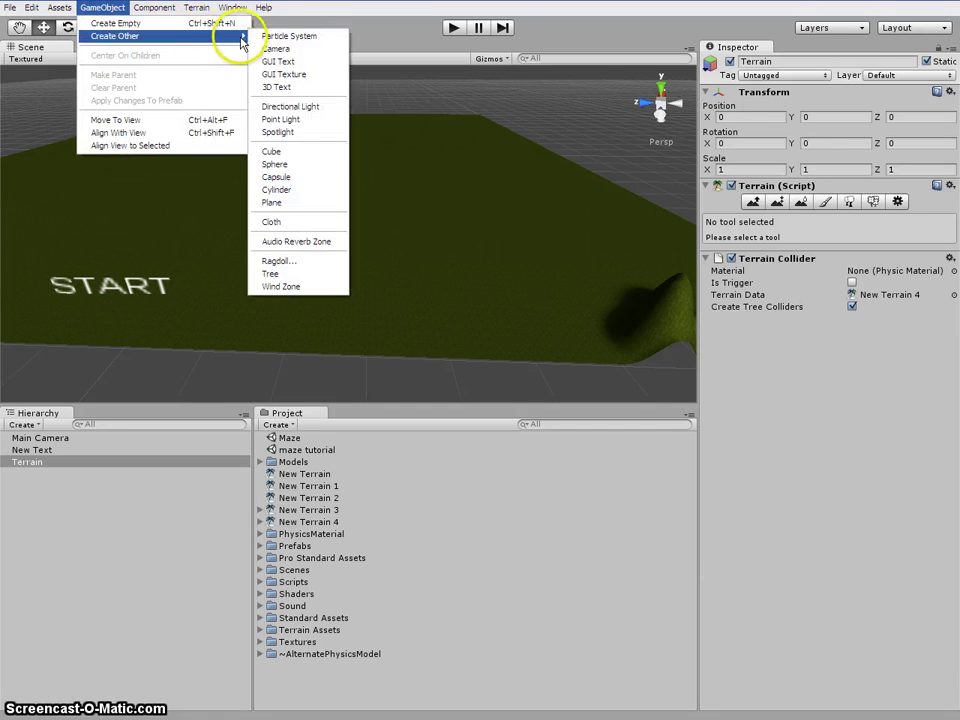
click(299, 155)
drag(345, 180, 336, 60)
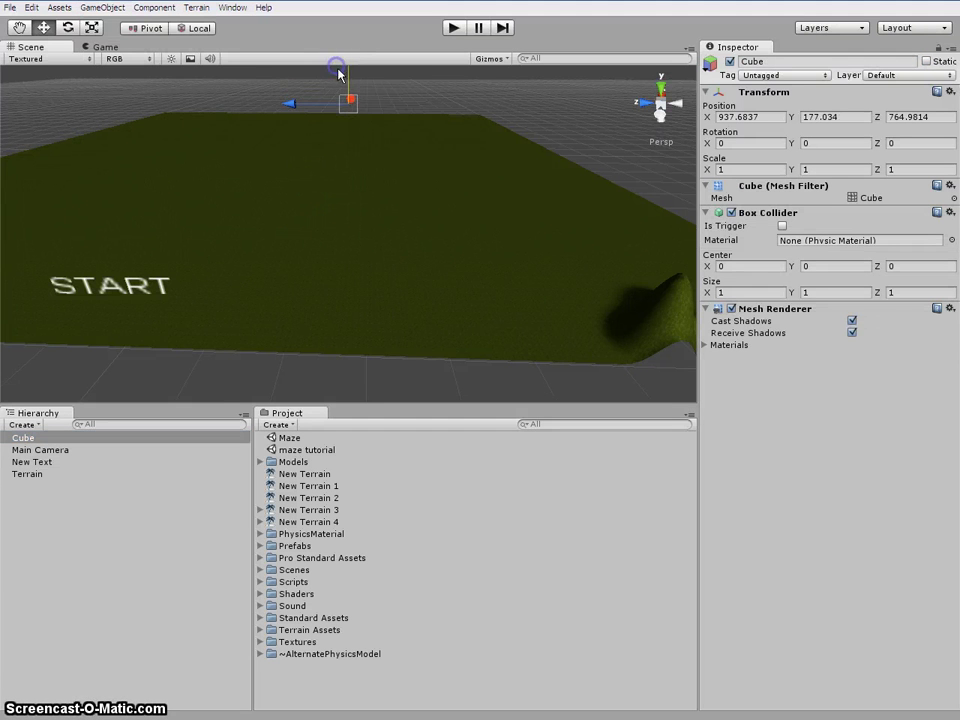
drag(346, 117, 283, 232)
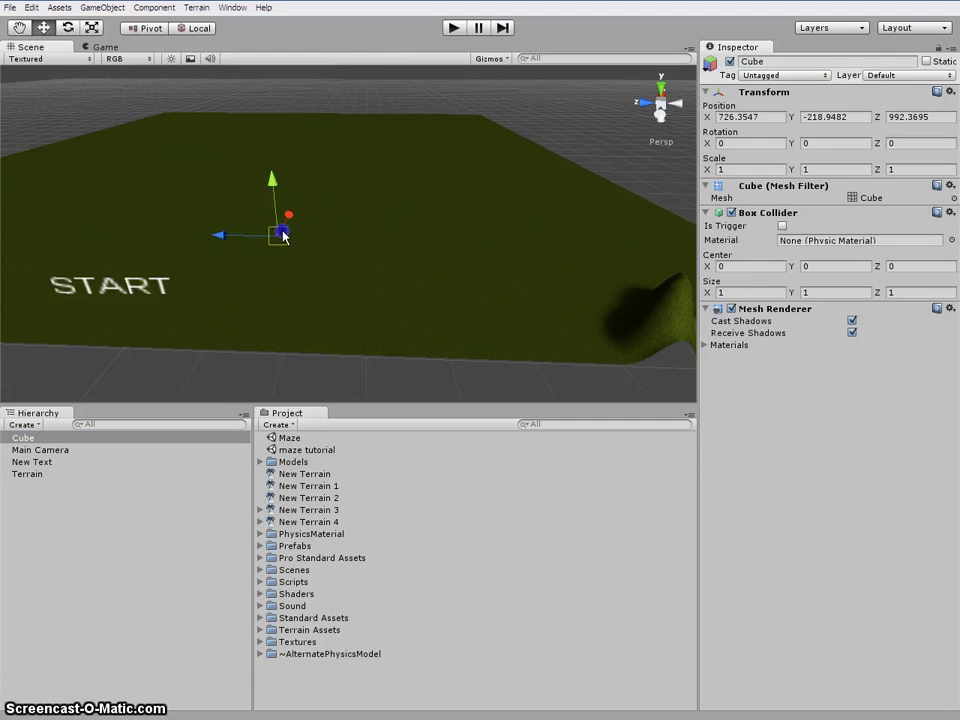
Scale the cube evenly to about 46.97 and set it at X 317.0, Y 16.8, Z 1002.7
click(92, 27)
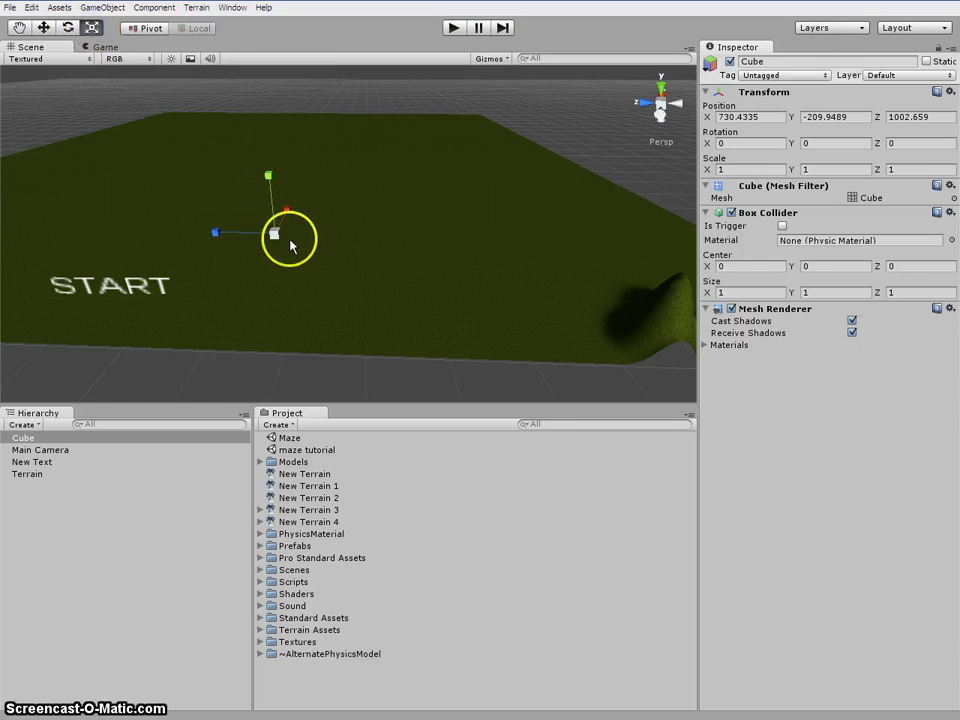
drag(297, 248, 453, 335)
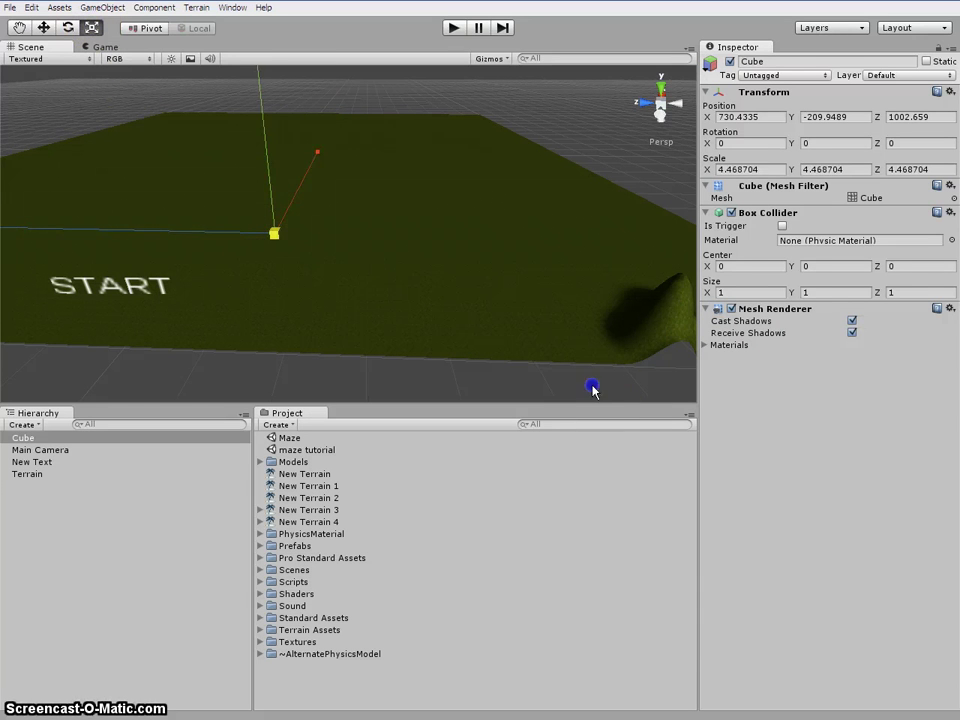
click(332, 252)
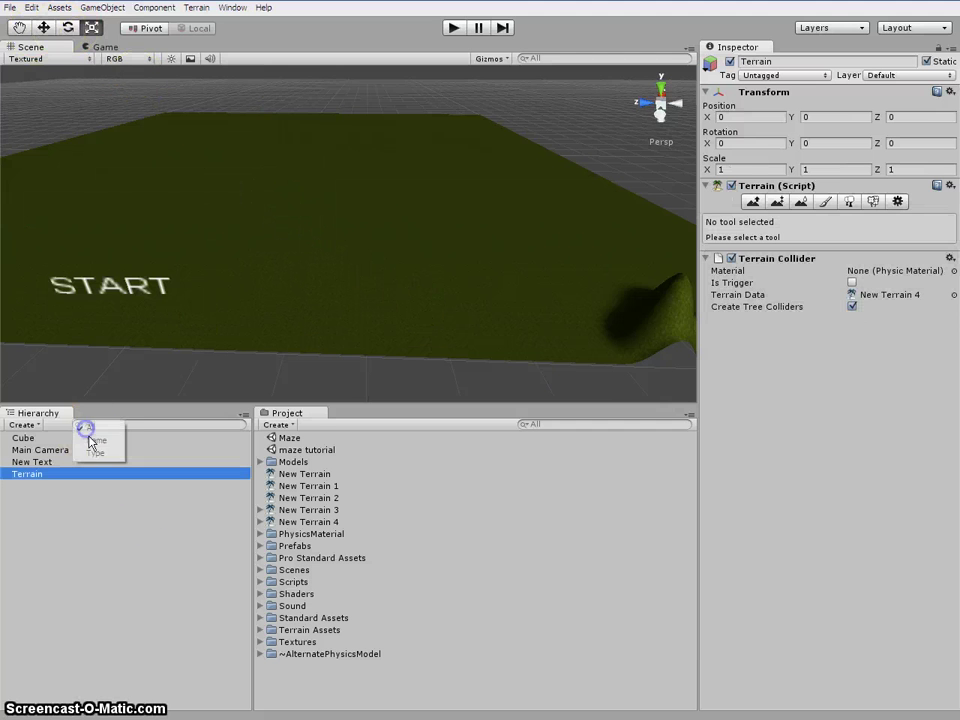
click(77, 424)
click(45, 437)
drag(274, 234, 678, 400)
click(297, 268)
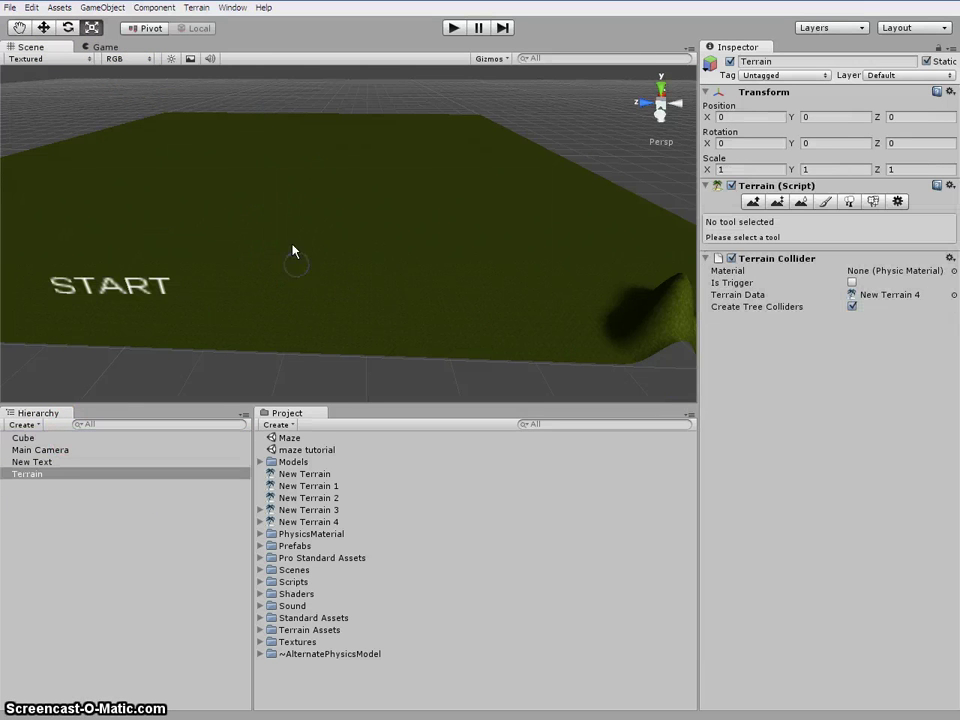
click(50, 437)
click(43, 27)
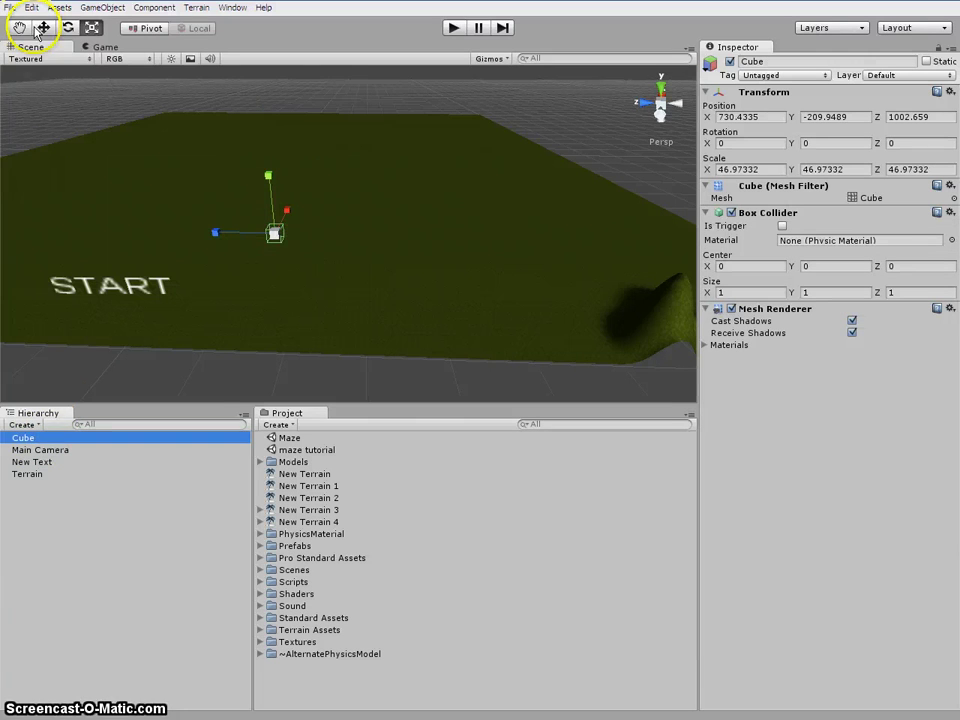
drag(272, 182, 271, 220)
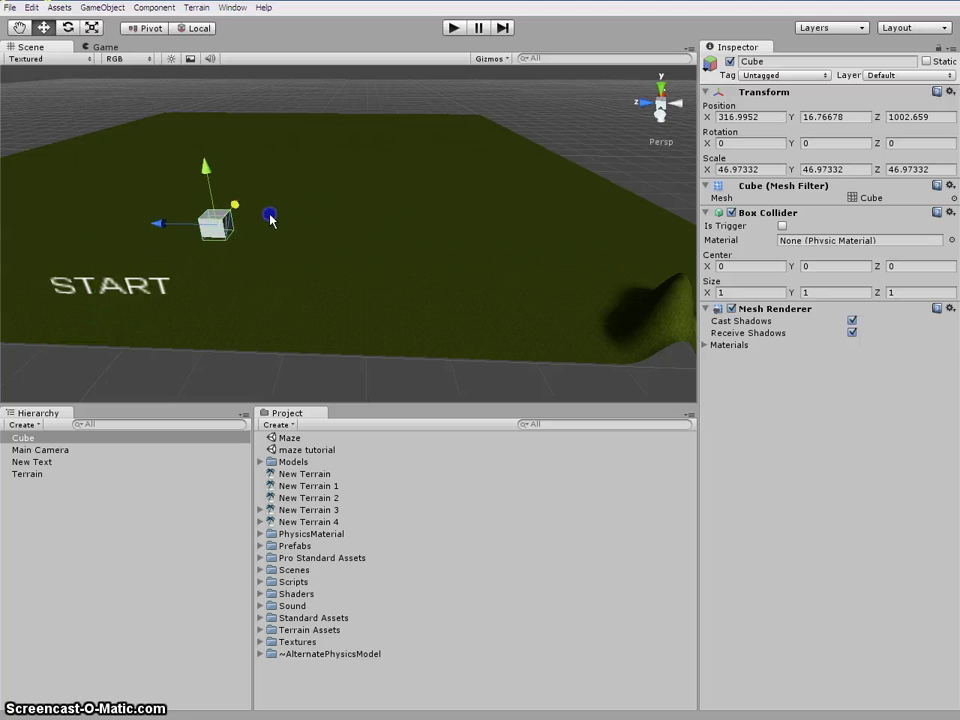
Shrink the cube evenly to 29.56 and slide it next to the START text
drag(160, 224, 180, 241)
click(92, 27)
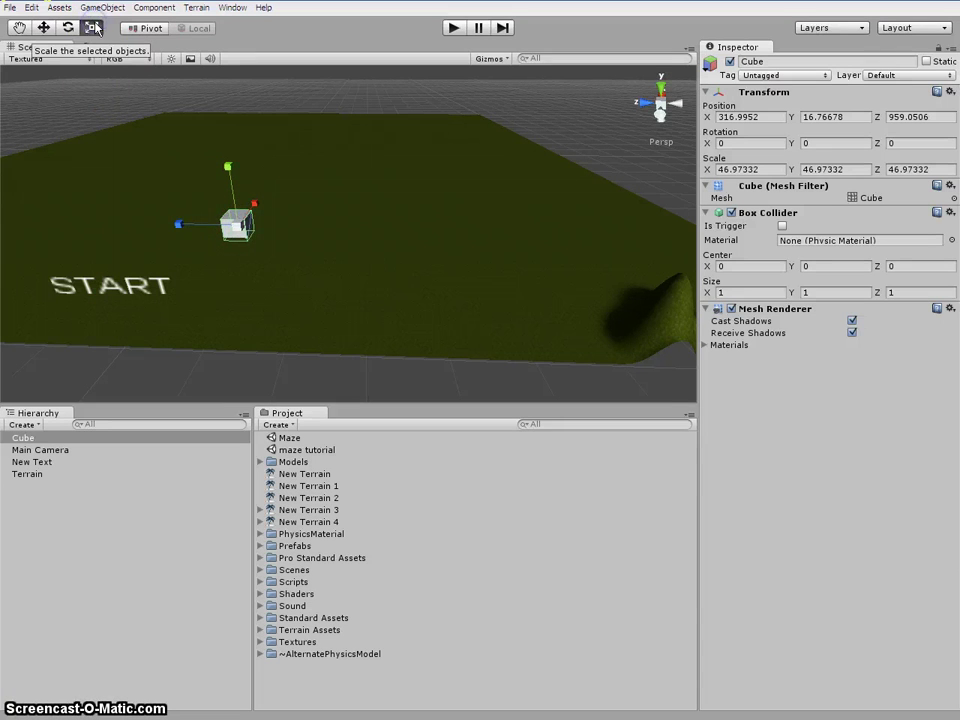
mouse_move(236, 226)
mouse_down()
mouse_move(248, 218)
mouse_move(222, 222)
mouse_up()
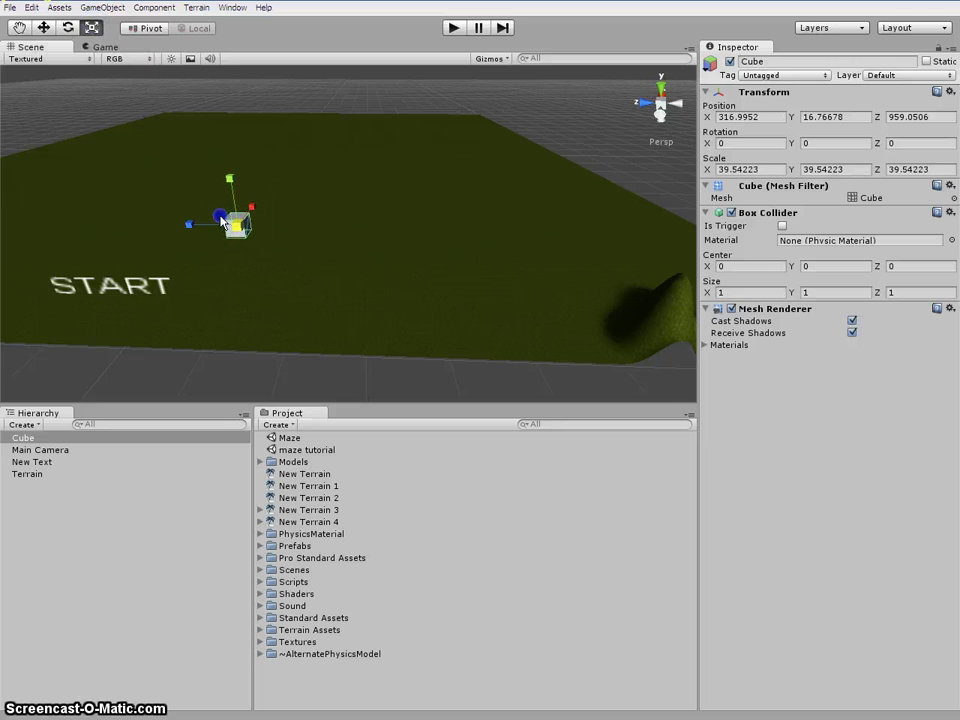
click(42, 27)
drag(254, 205, 227, 257)
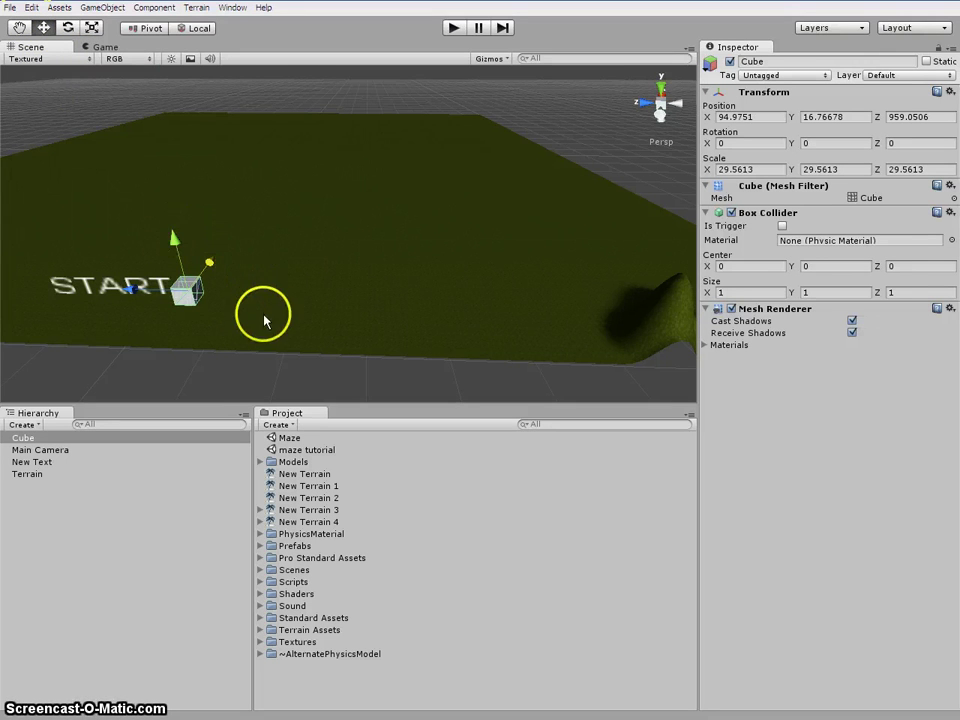
Orbit around START and the cube, settling the cube at X 95.0, Y 17.0, Z 959.1
alt+drag(266, 321, 166, 316)
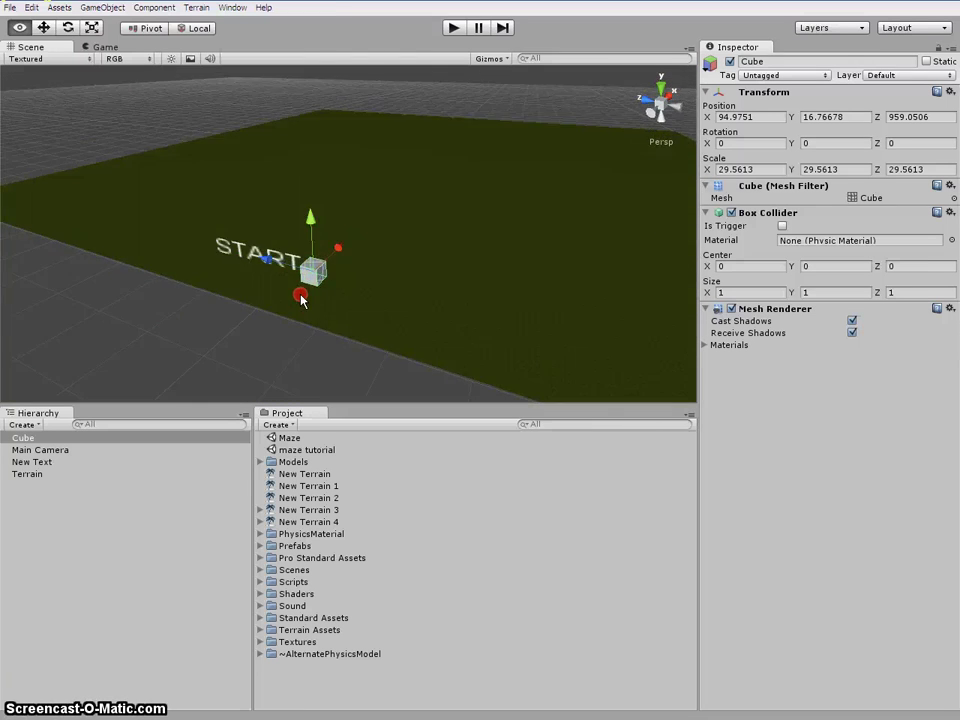
alt+drag(302, 300, 73, 235)
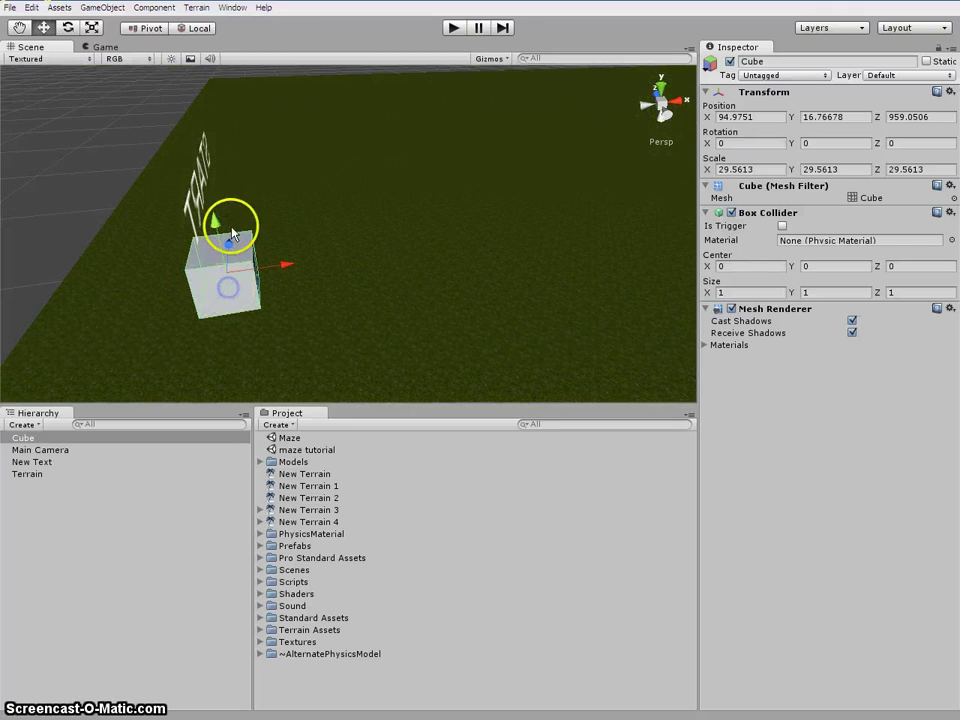
mouse_move(216, 226)
mouse_down()
mouse_move(215, 248)
mouse_move(211, 228)
mouse_up()
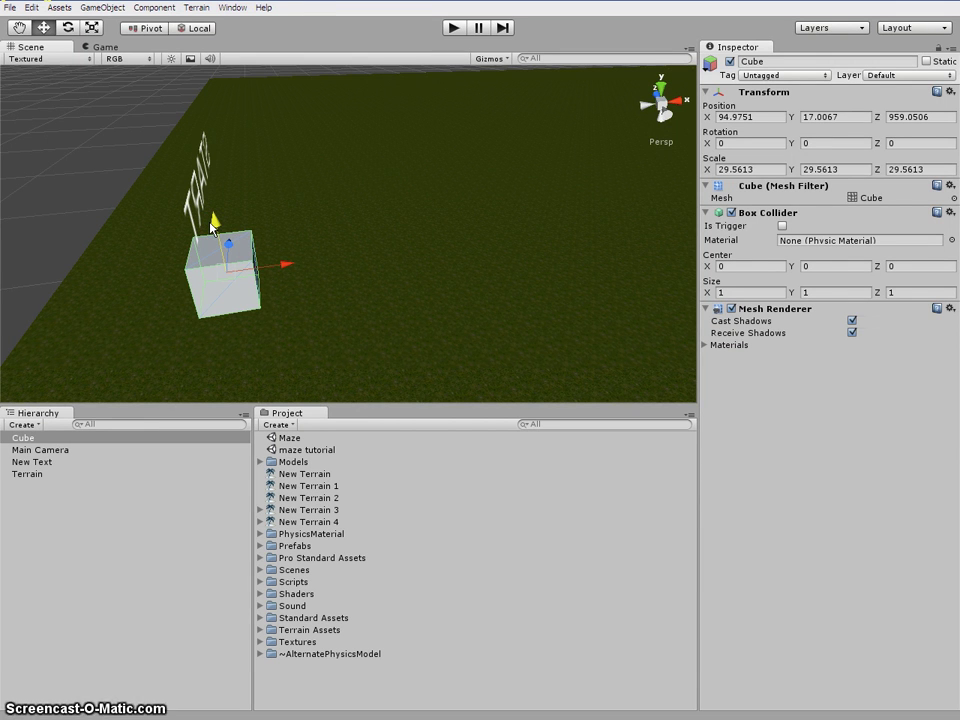
click(157, 288)
right_drag(140, 300, 208, 287)
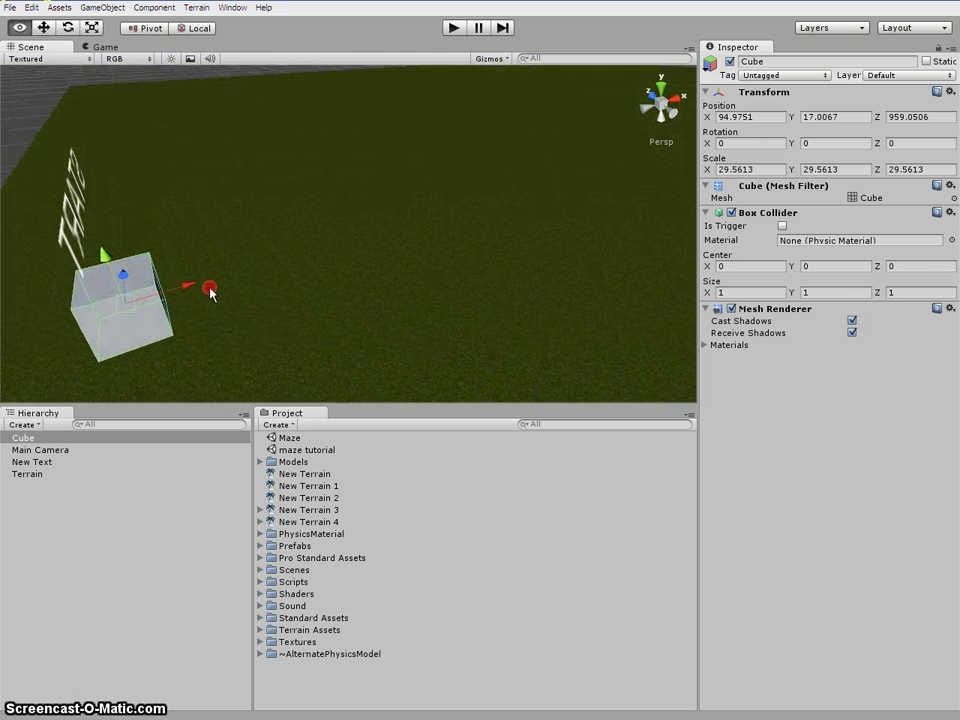
click(42, 38)
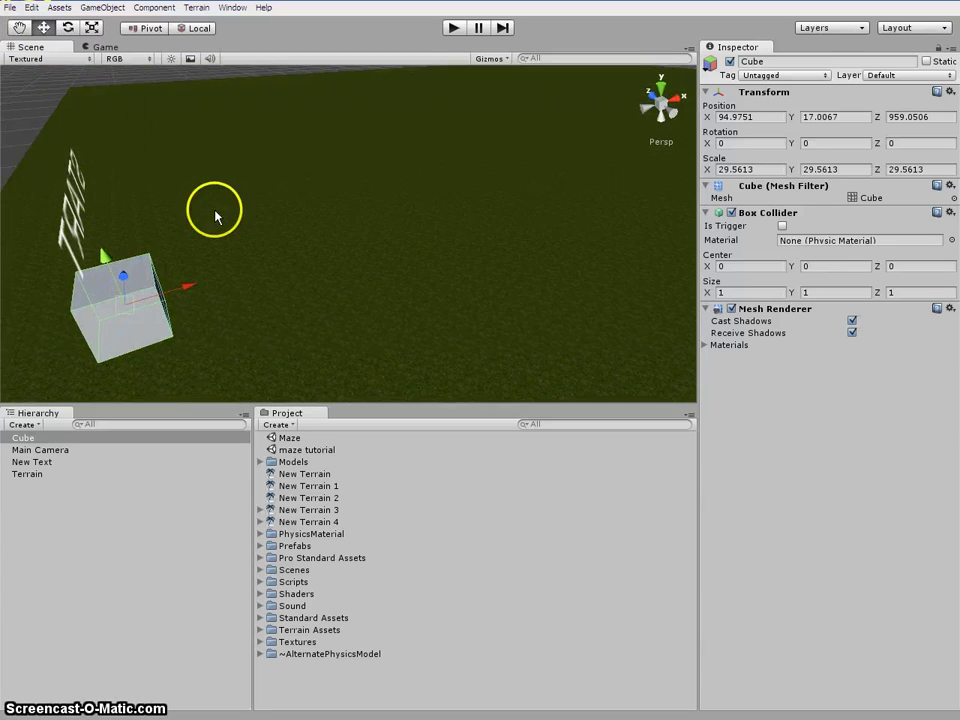
scroll(214, 215, down, 5)
right_drag(128, 216, 450, 252)
click(17, 29)
right_drag(107, 264, 214, 214)
Push the cube along Z beside START and shrink it evenly to about 18.5
scroll(214, 214, down, 3)
click(275, 212)
right_click(314, 207)
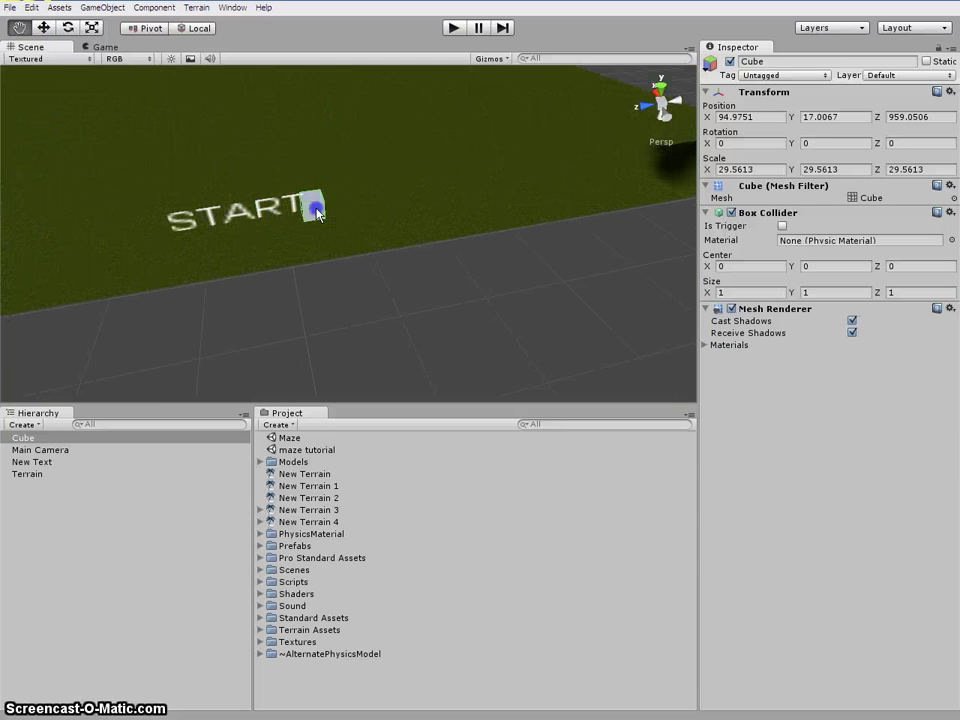
click(43, 28)
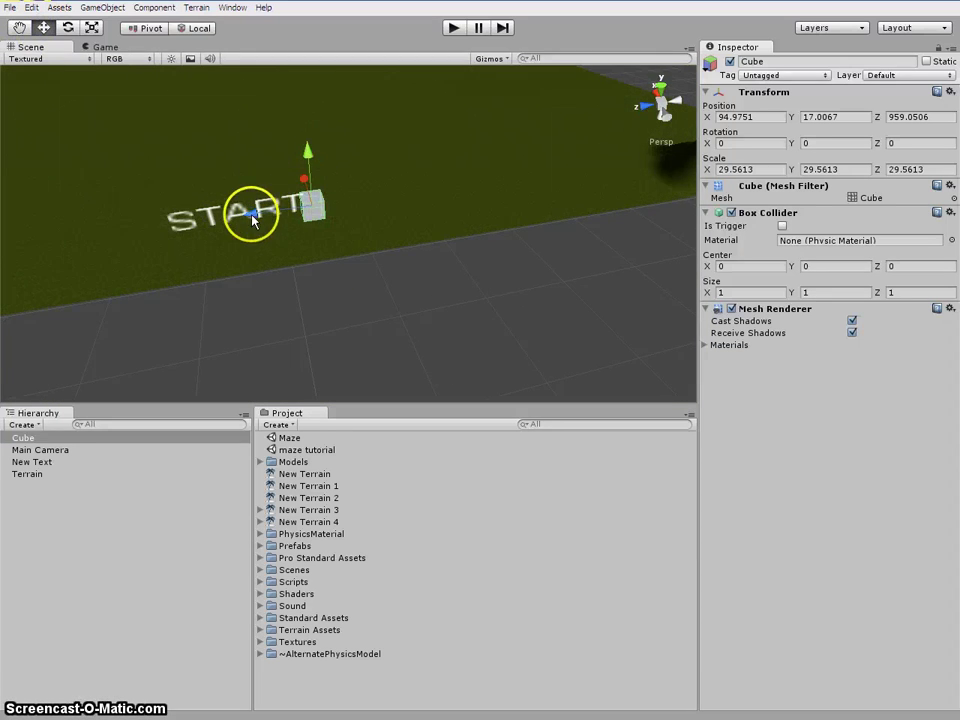
drag(253, 220, 277, 222)
click(387, 211)
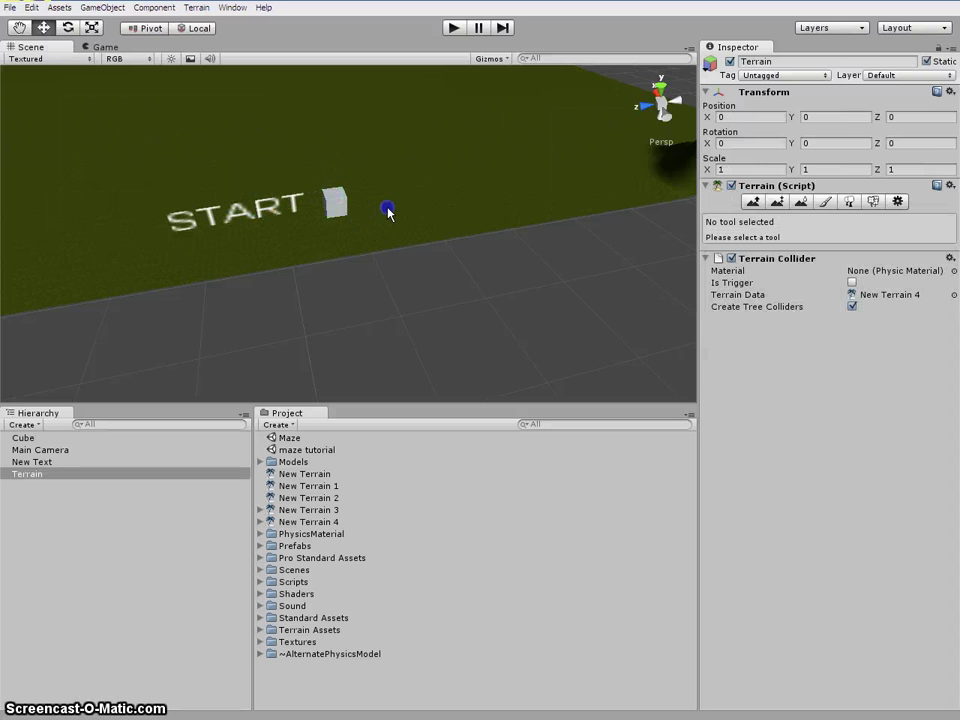
alt+drag(387, 213, 352, 198)
click(366, 208)
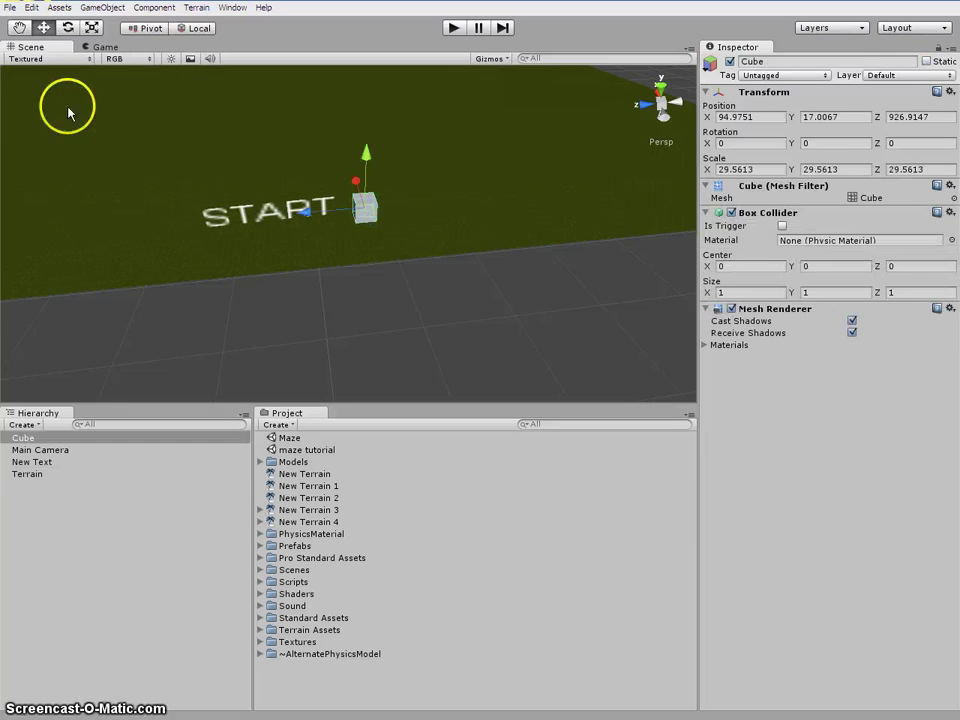
click(92, 27)
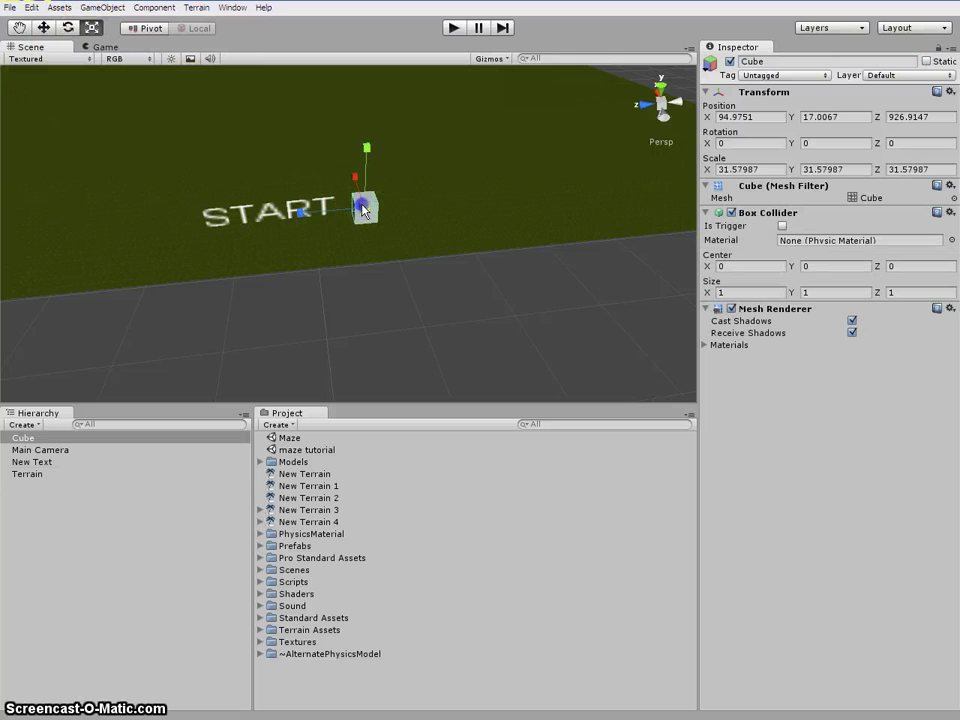
drag(362, 208, 380, 234)
Stretch the cube to 129.16 on X, forming a long wall bar
click(311, 171)
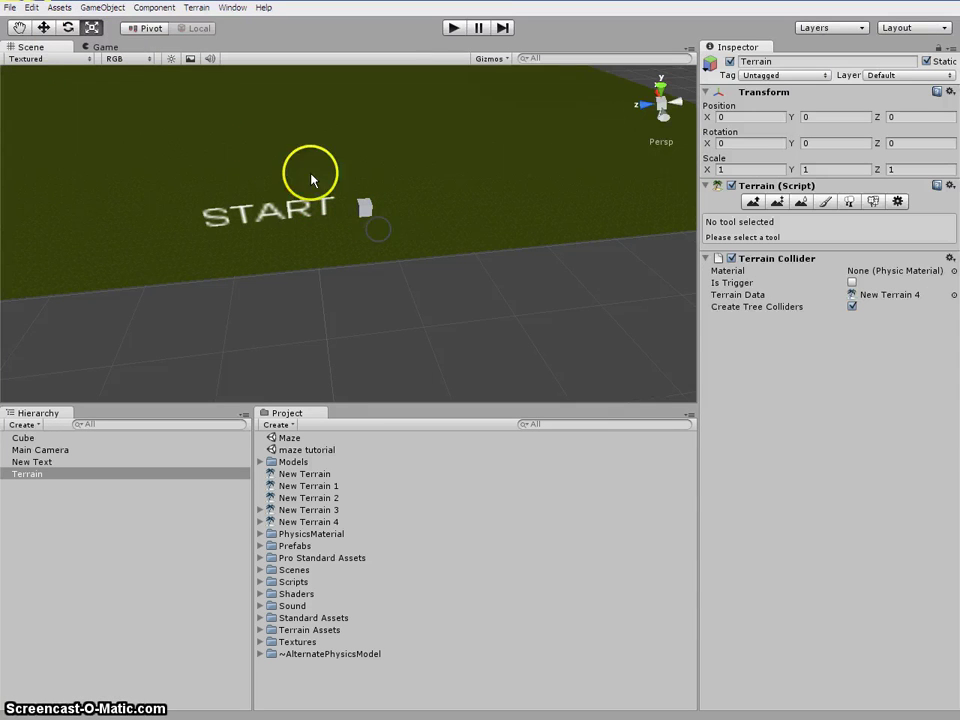
right_drag(446, 231, 420, 235)
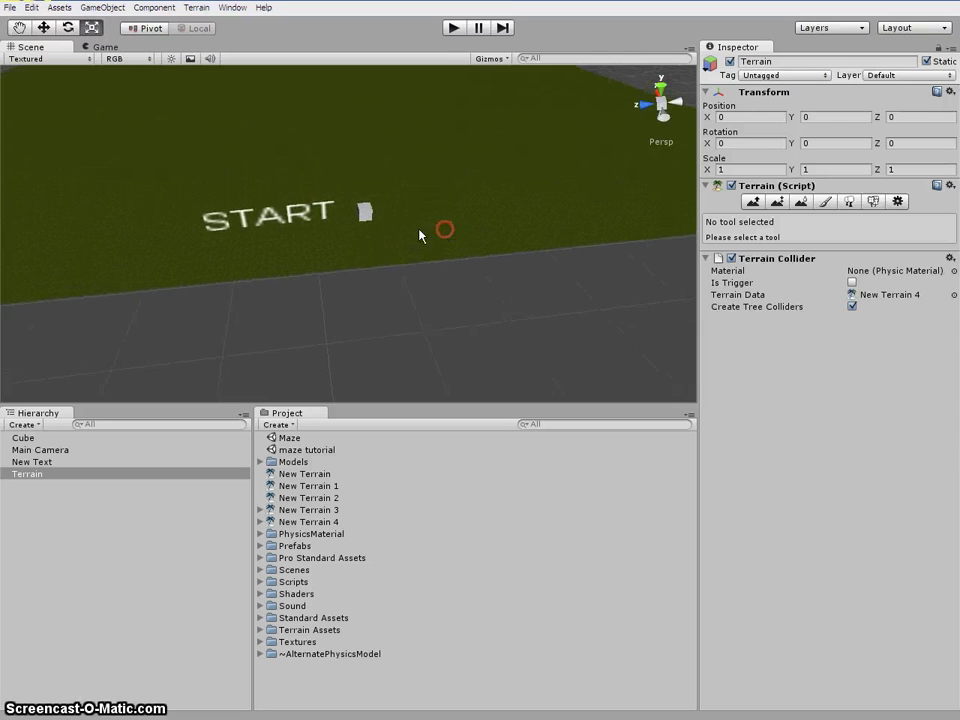
click(361, 213)
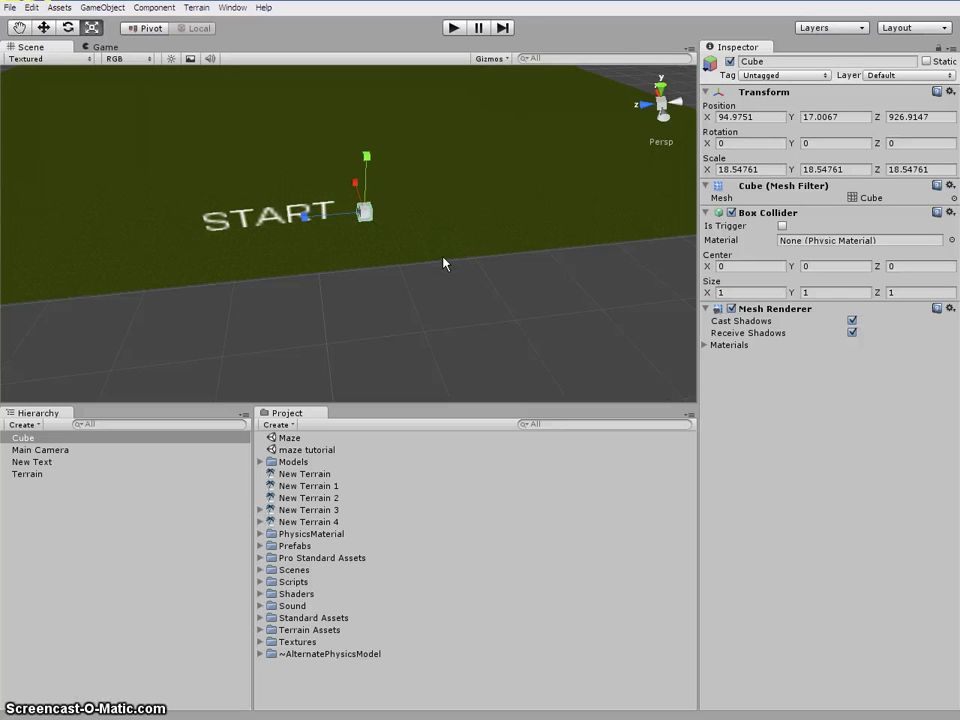
click(369, 208)
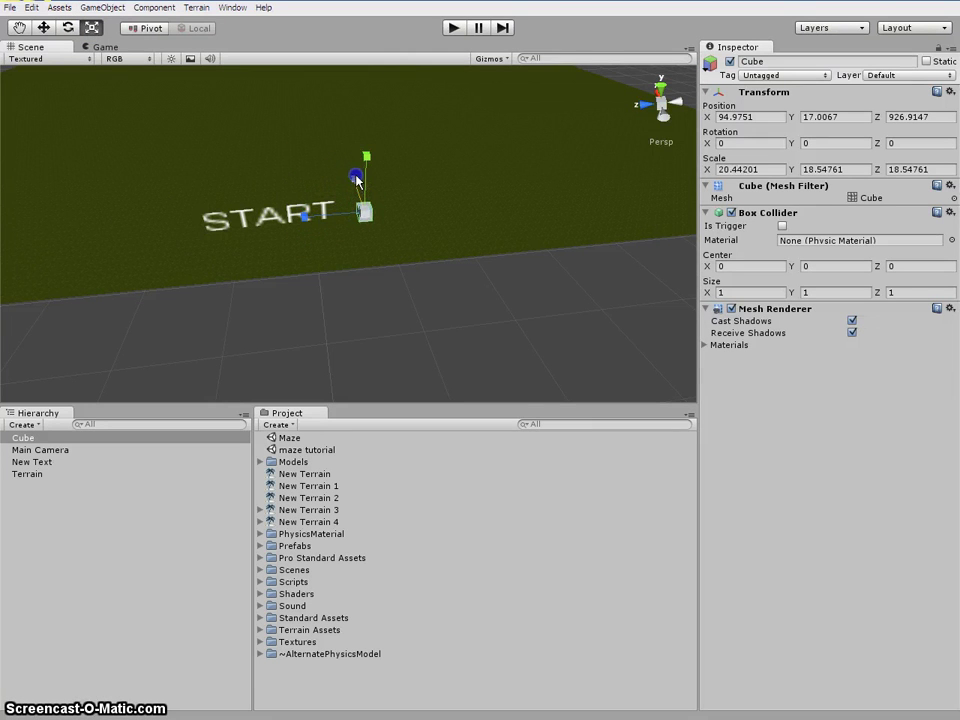
drag(341, 137, 331, 81)
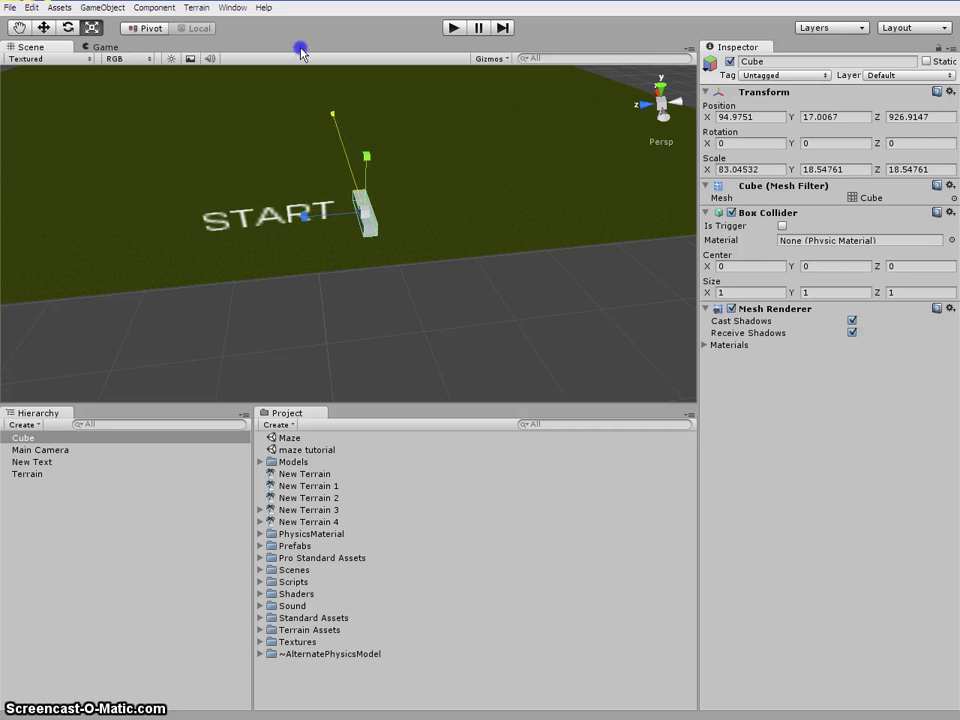
Duplicate the wall bar in the Hierarchy and slide the copy along Z beside the original
click(45, 27)
right_drag(454, 246, 422, 240)
click(439, 231)
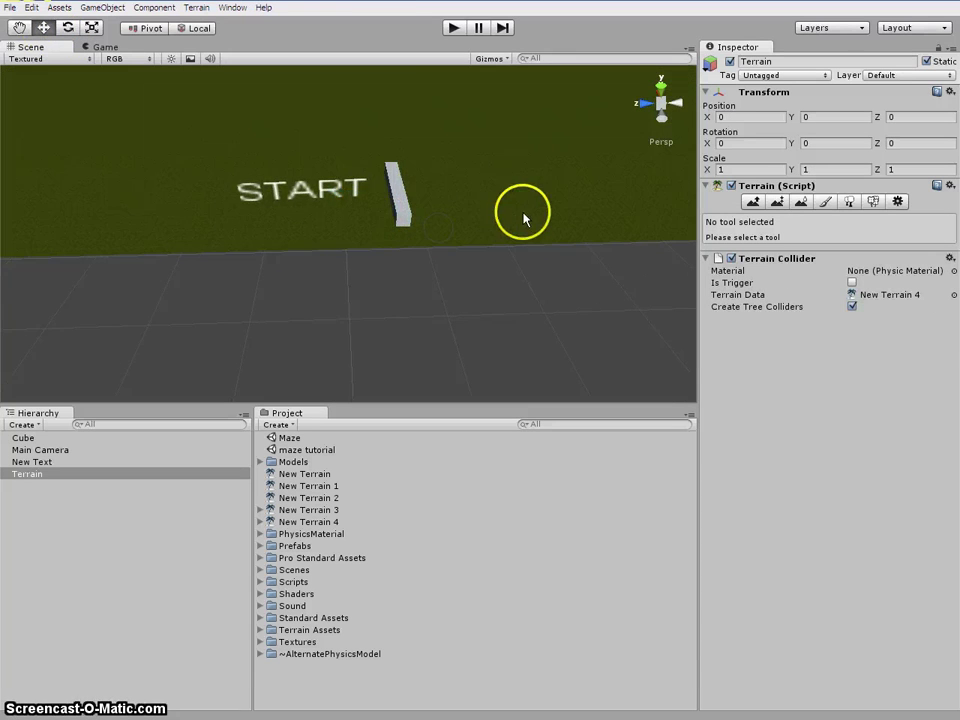
right_drag(524, 219, 521, 165)
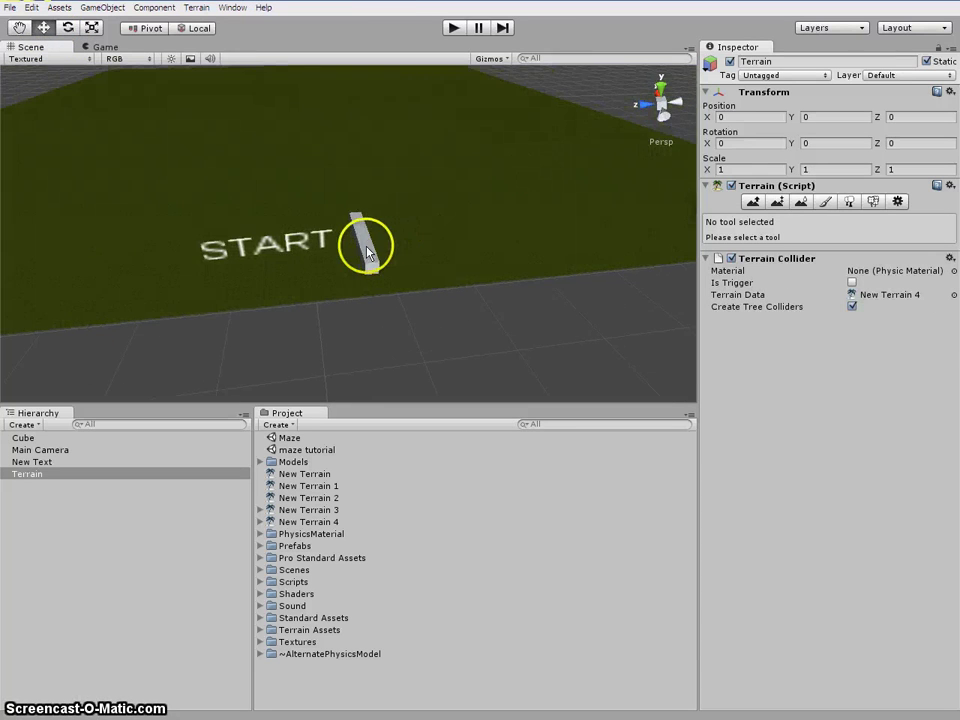
click(367, 248)
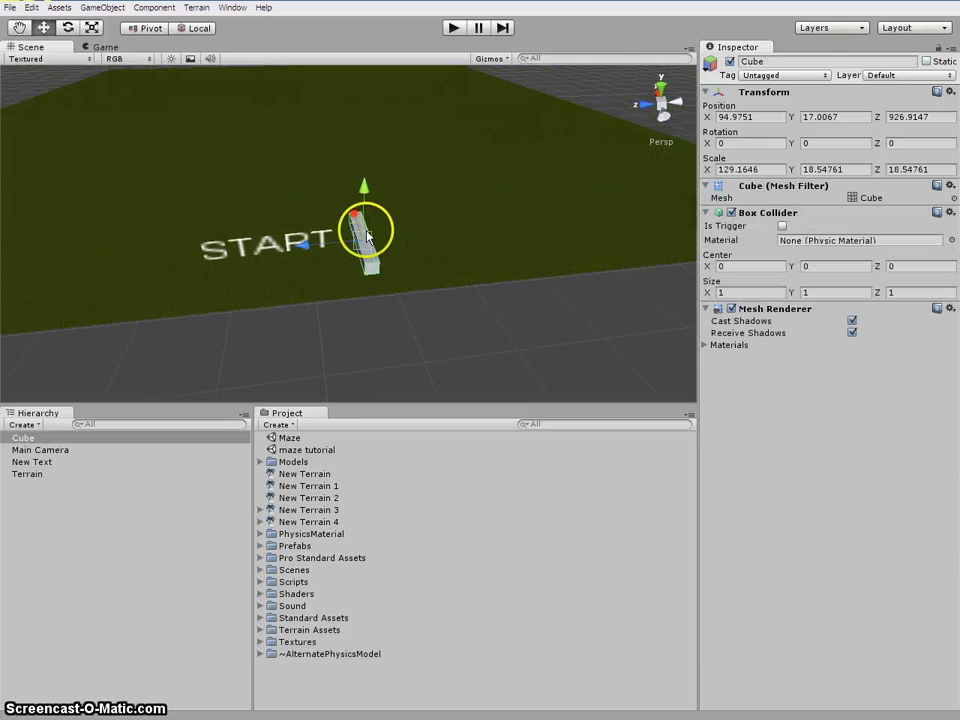
click(54, 437)
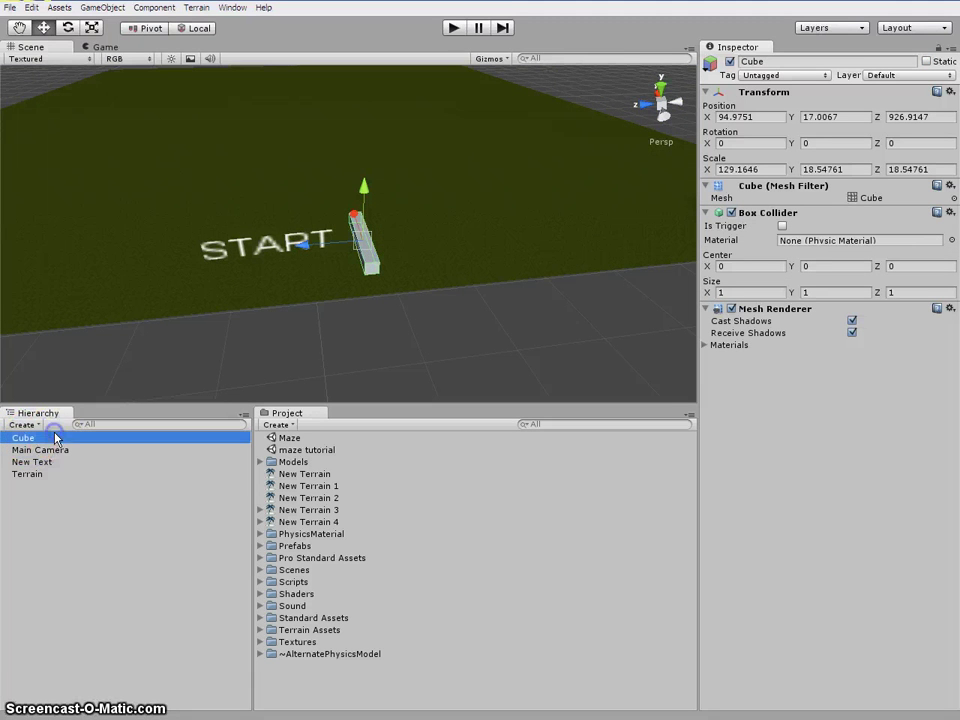
right_click(54, 440)
click(66, 469)
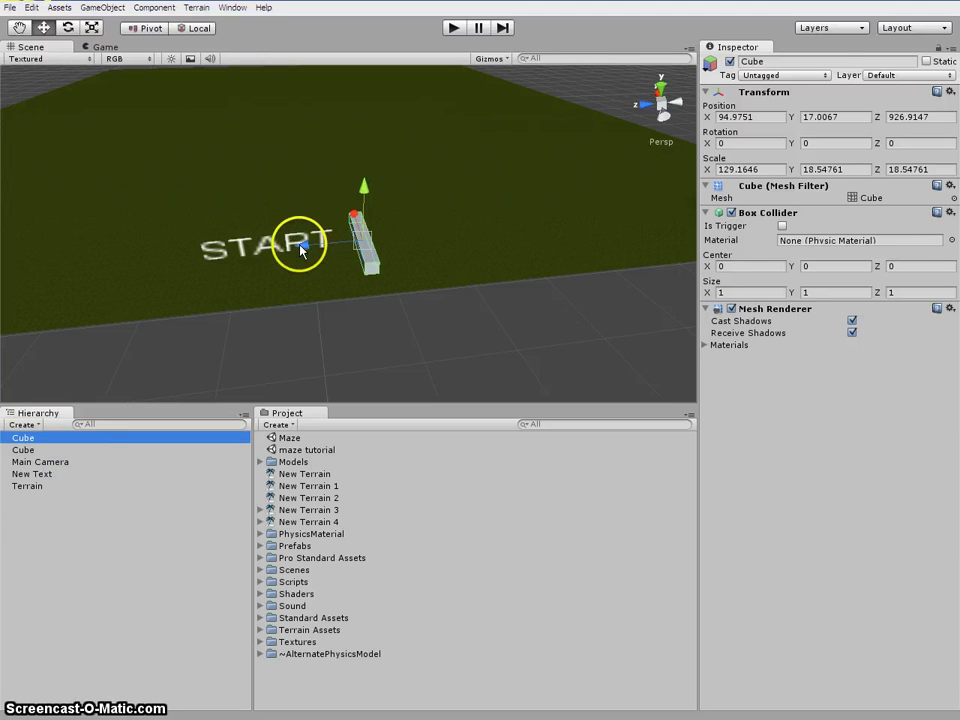
drag(300, 250, 357, 238)
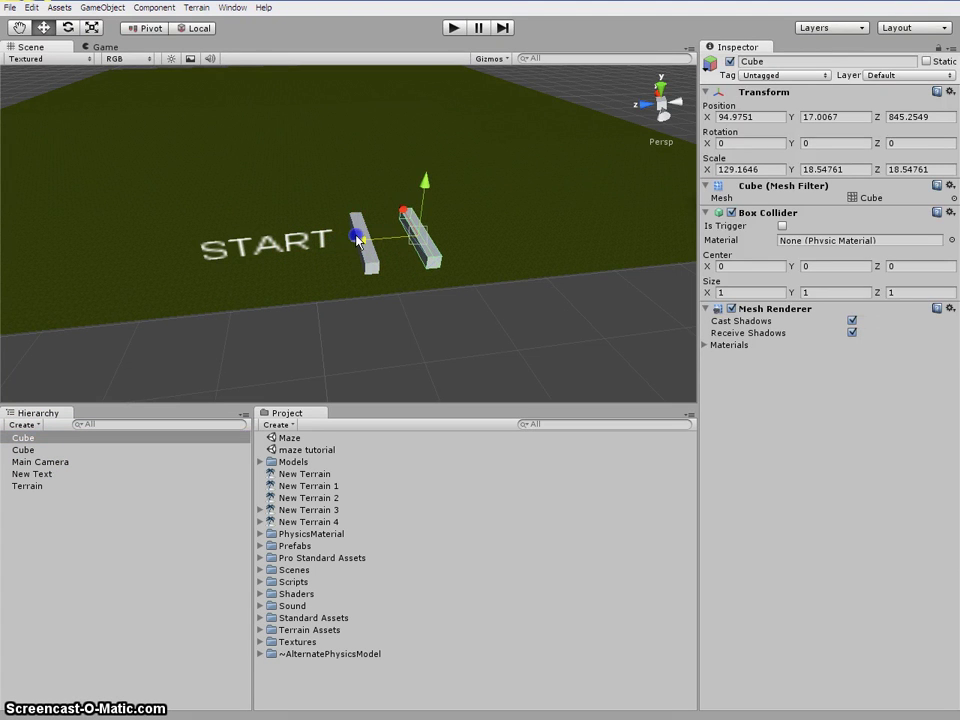
Duplicate the second Cube and push the new copy along the X axis
click(393, 320)
click(363, 246)
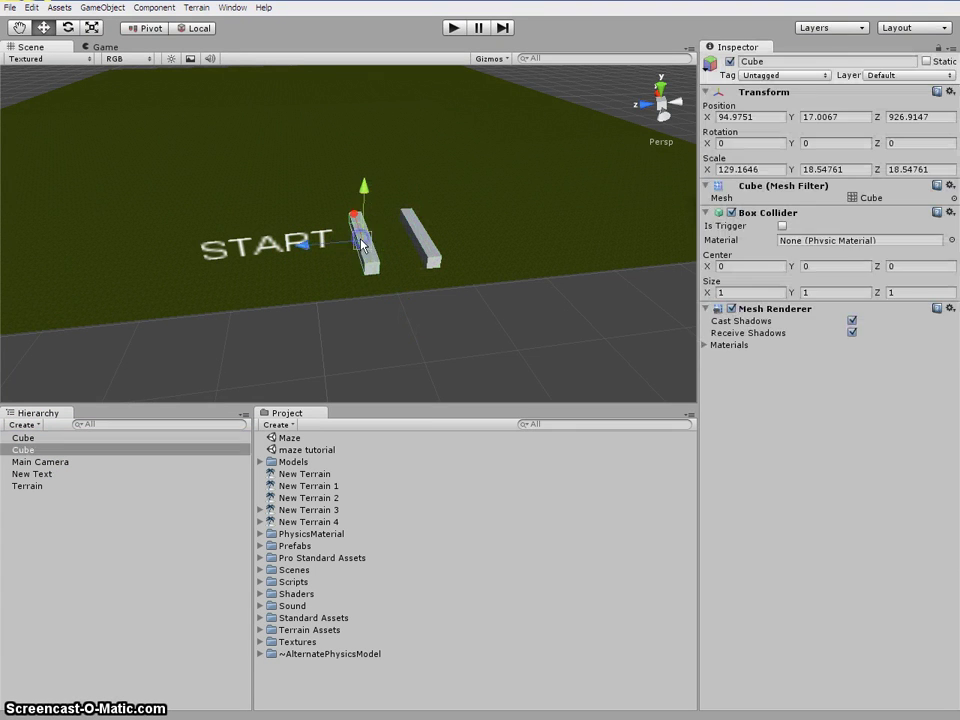
click(362, 246)
scroll(362, 246, down, 2)
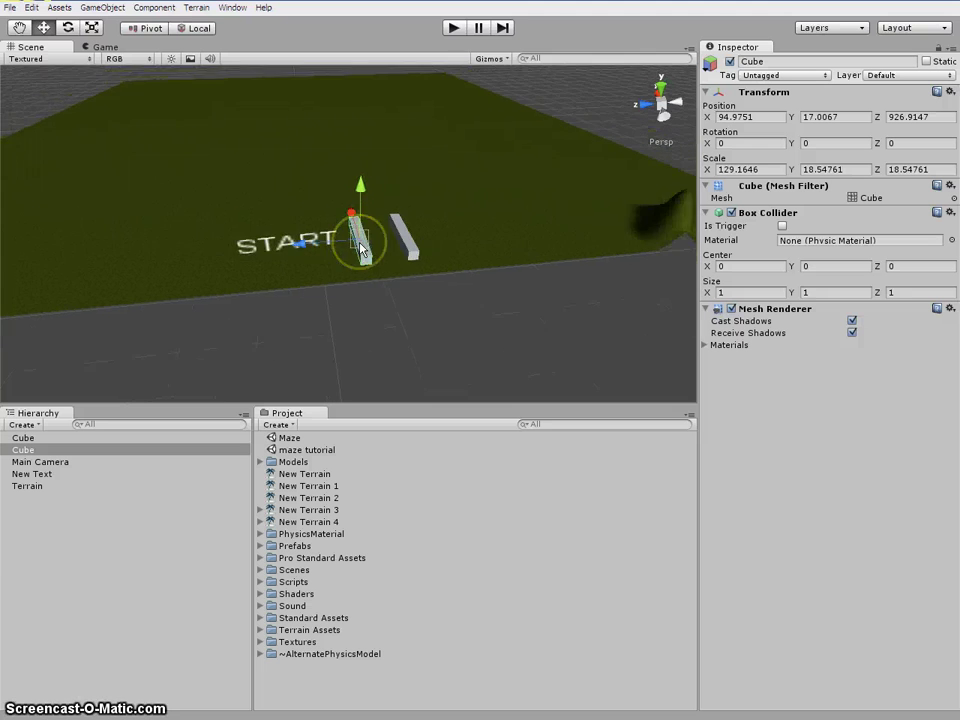
scroll(362, 247, up, 6)
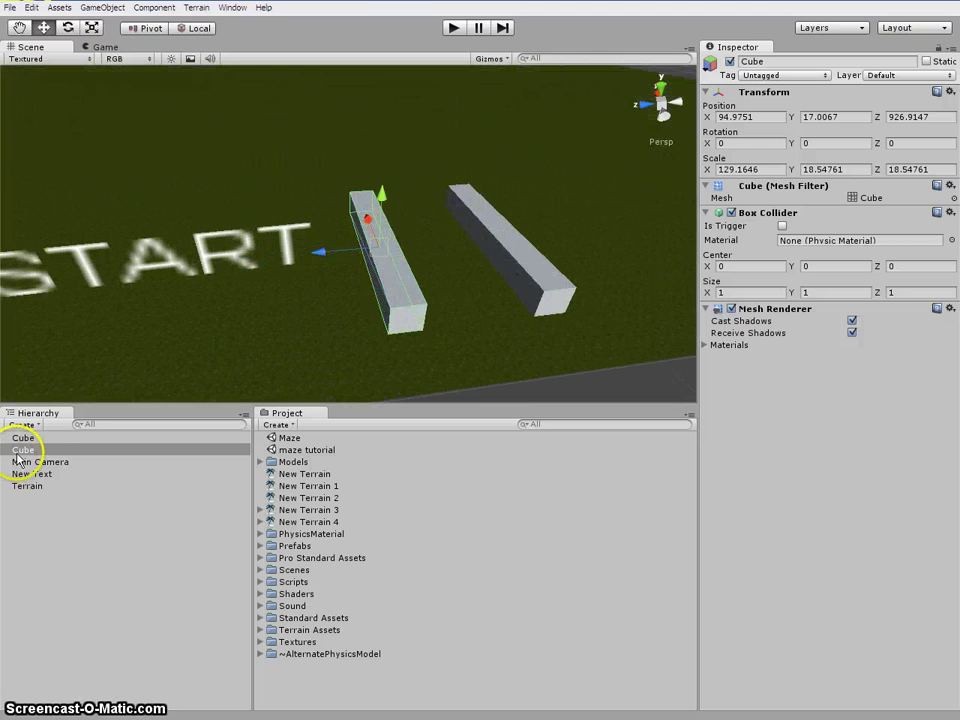
right_click(18, 451)
click(41, 486)
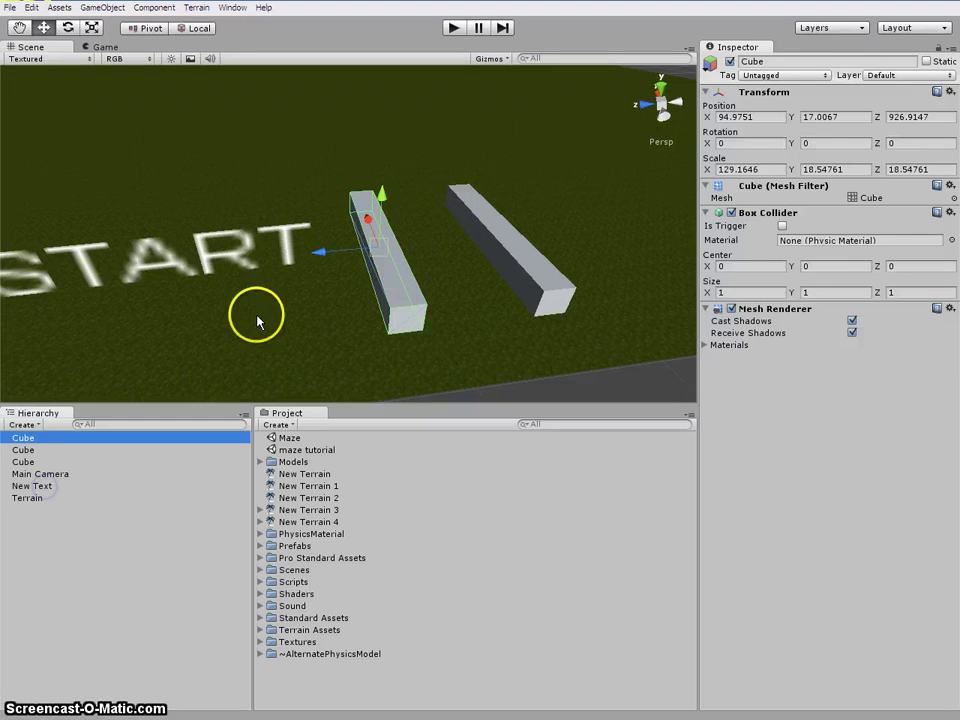
drag(370, 220, 336, 133)
Duplicate the second Cube again and place the parallel bar at X 182.2, Y 17.0, Z 845.3
click(505, 228)
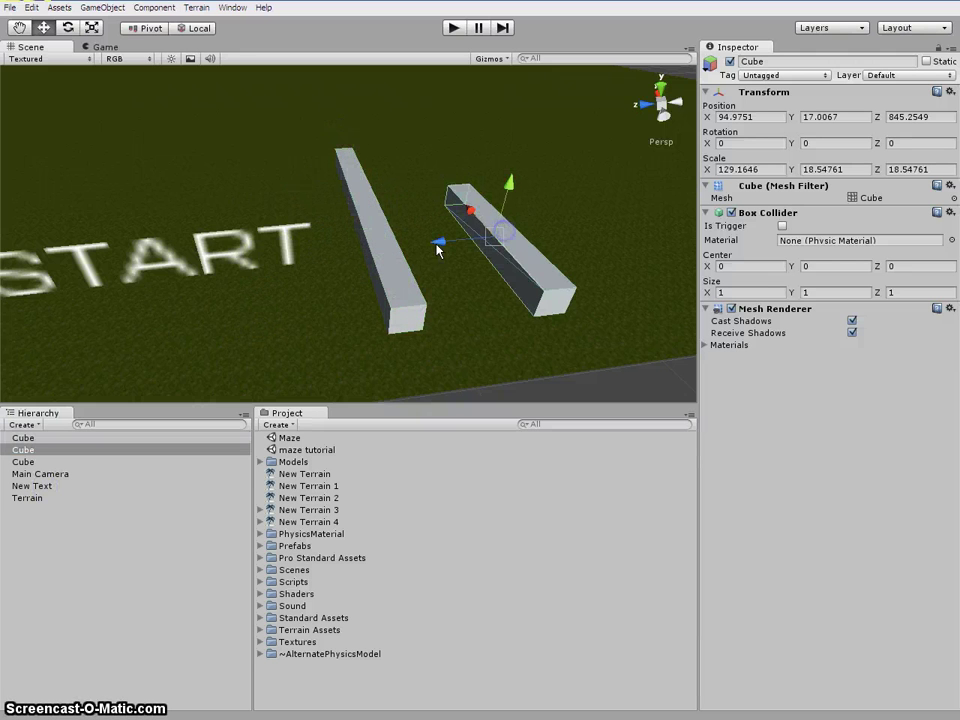
click(29, 455)
right_click(30, 456)
click(64, 482)
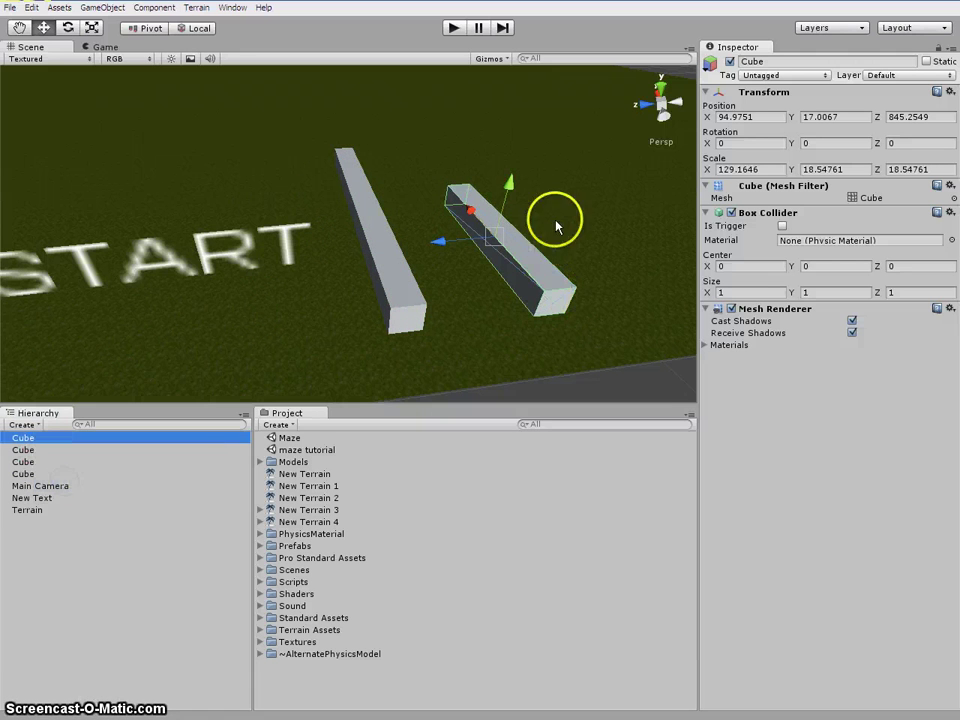
drag(468, 213, 399, 148)
click(396, 236)
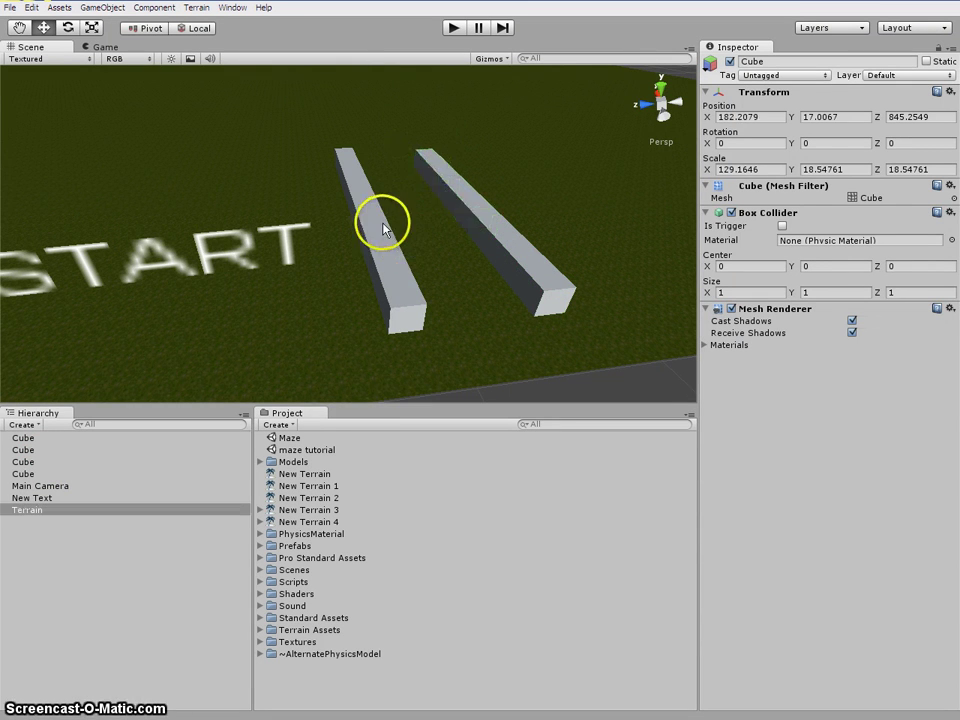
scroll(382, 225, down, 3)
scroll(383, 229, down, 5)
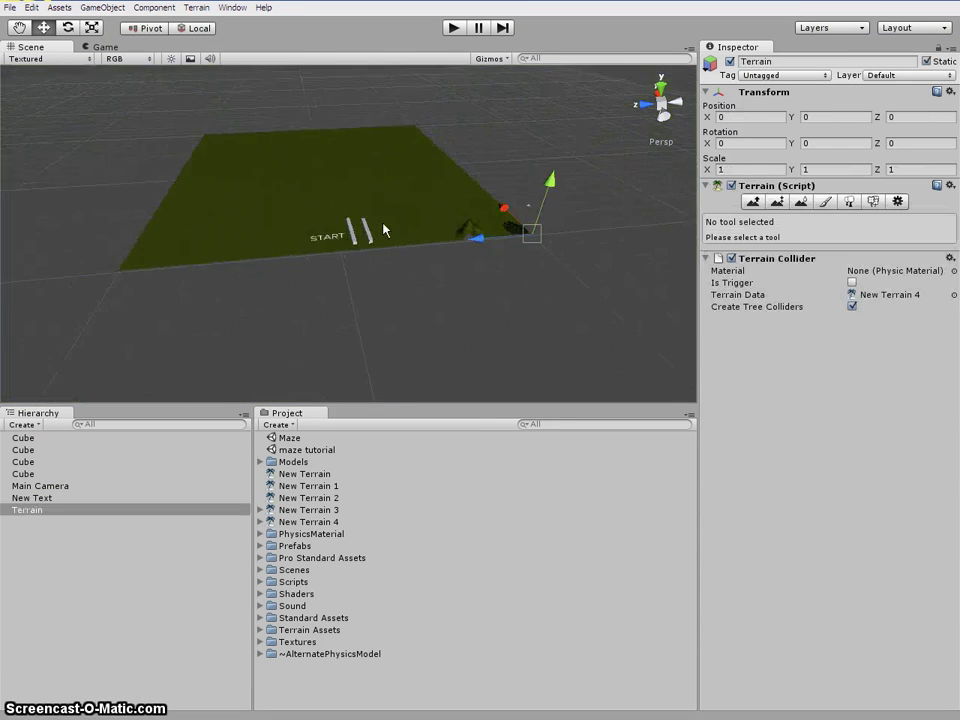
click(531, 207)
click(210, 381)
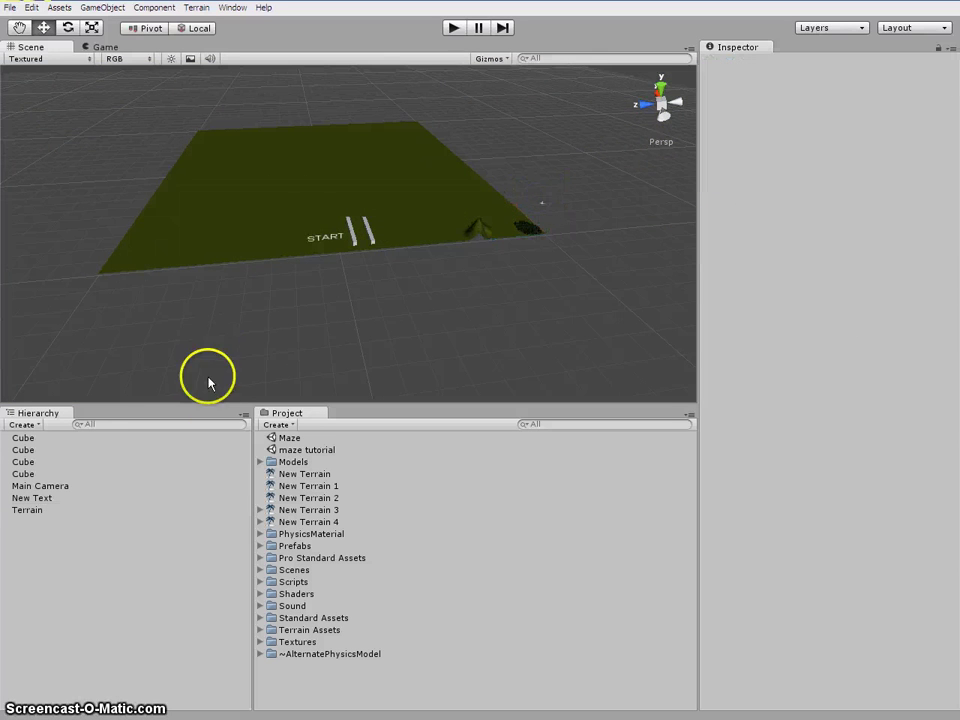
click(35, 491)
scroll(288, 147, up, 5)
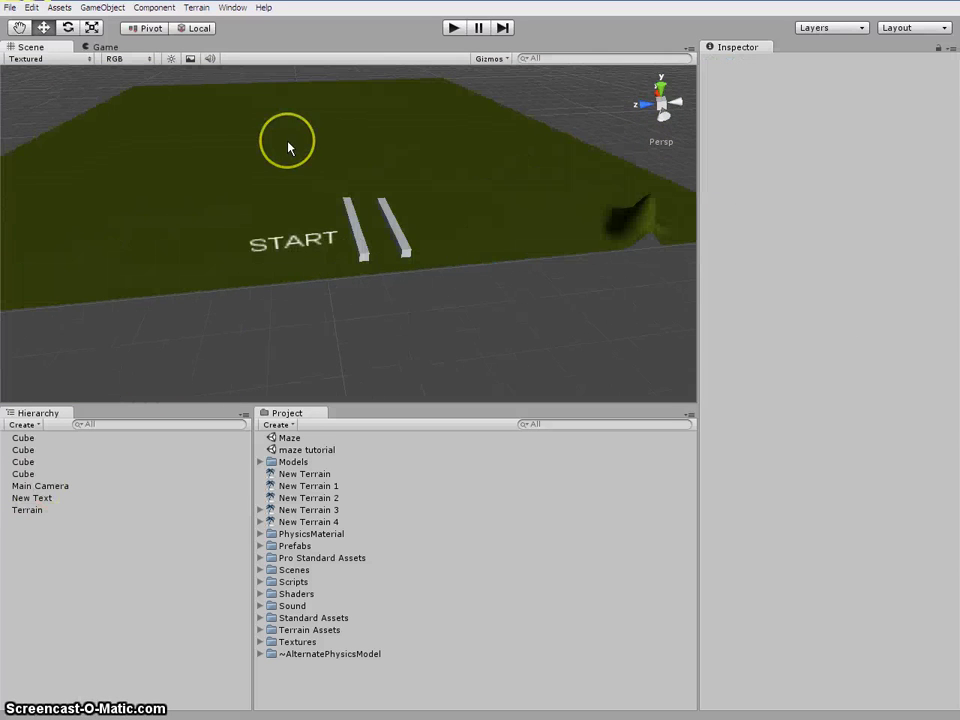
scroll(330, 150, down, 2)
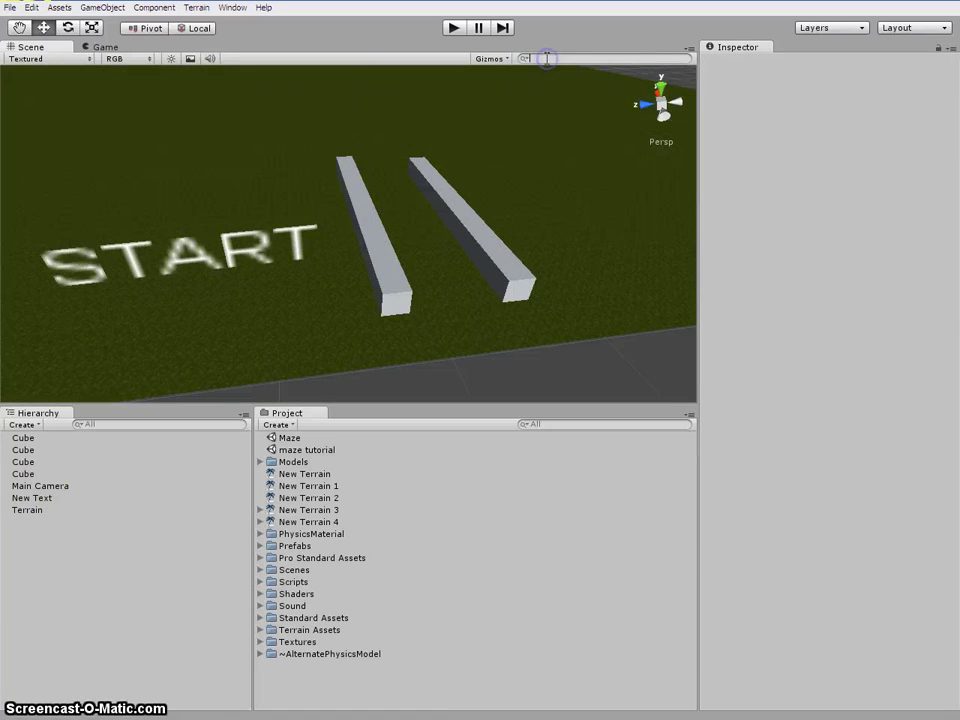
Filter the scene by 'cube' to check the wall cubes, then clear the filter
text(cube)
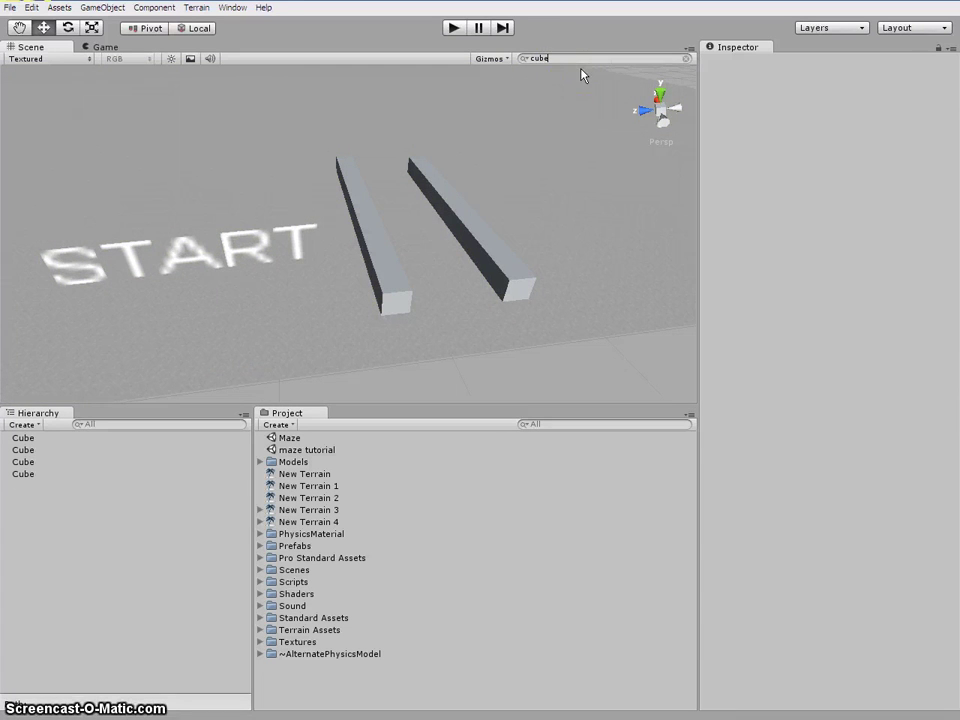
key(Escape)
scroll(518, 183, down, 6)
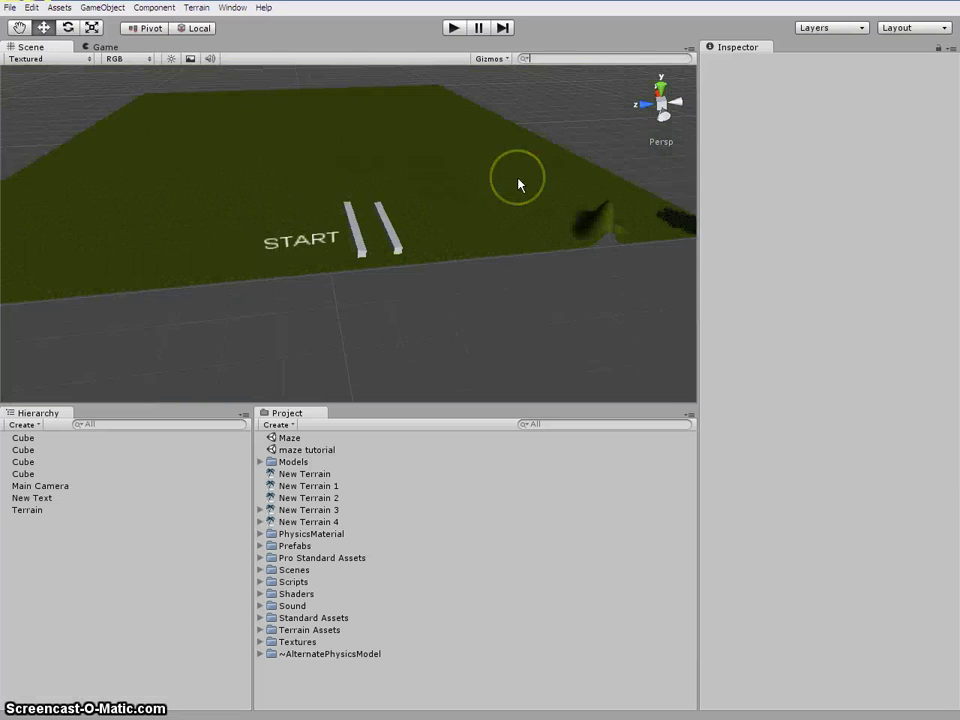
Search 'main camera', select the Main Camera in the Scene view, and clear the search
text(main)
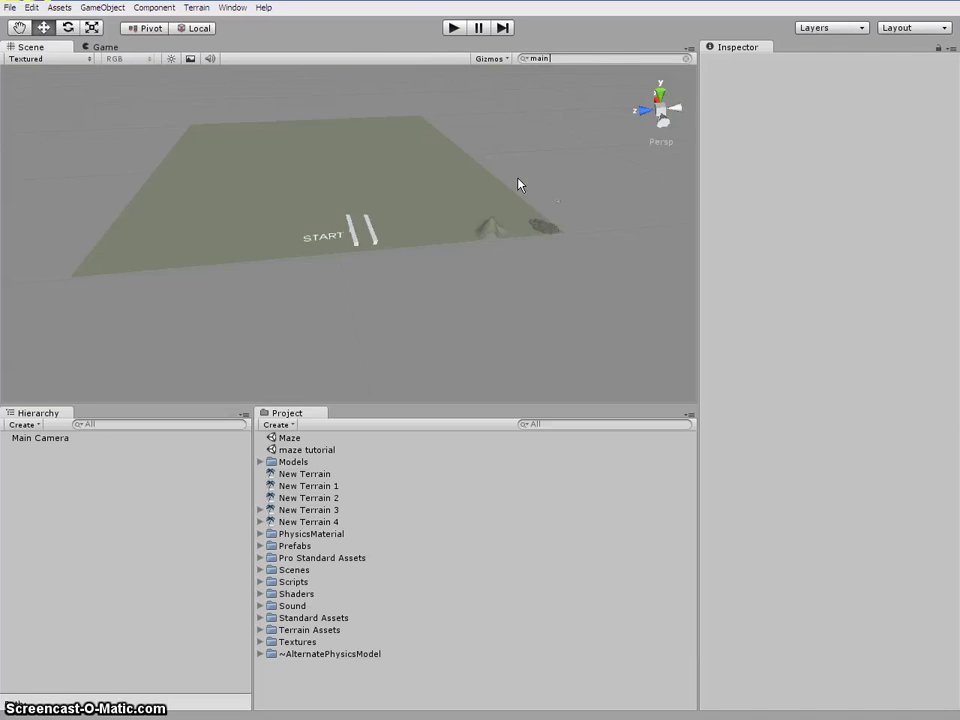
text( camera)
drag(583, 221, 562, 207)
click(561, 208)
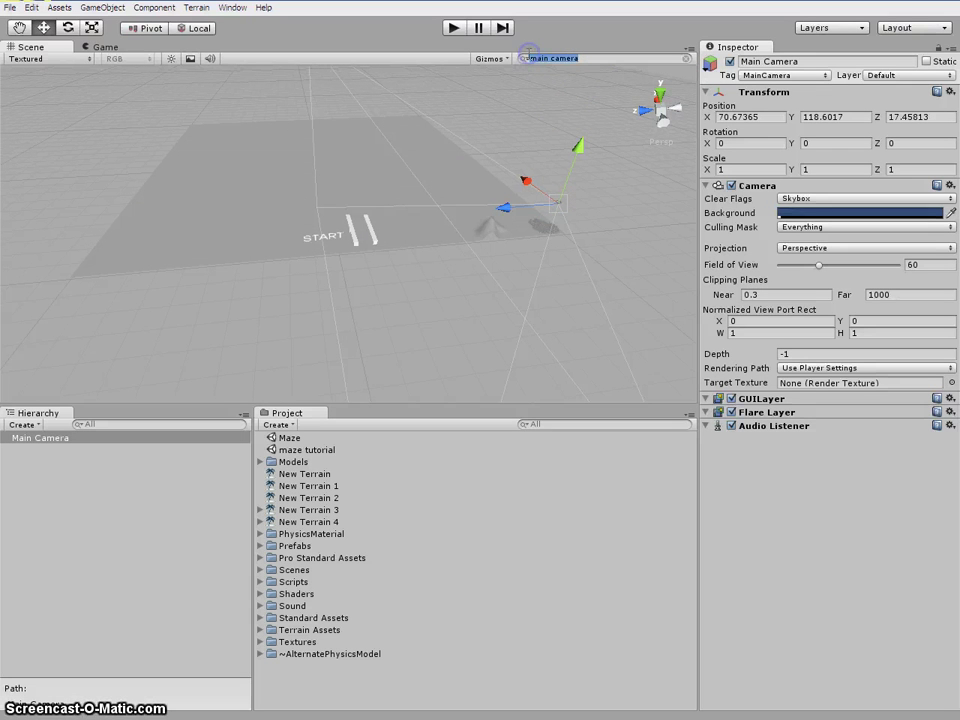
key(BackSpace)
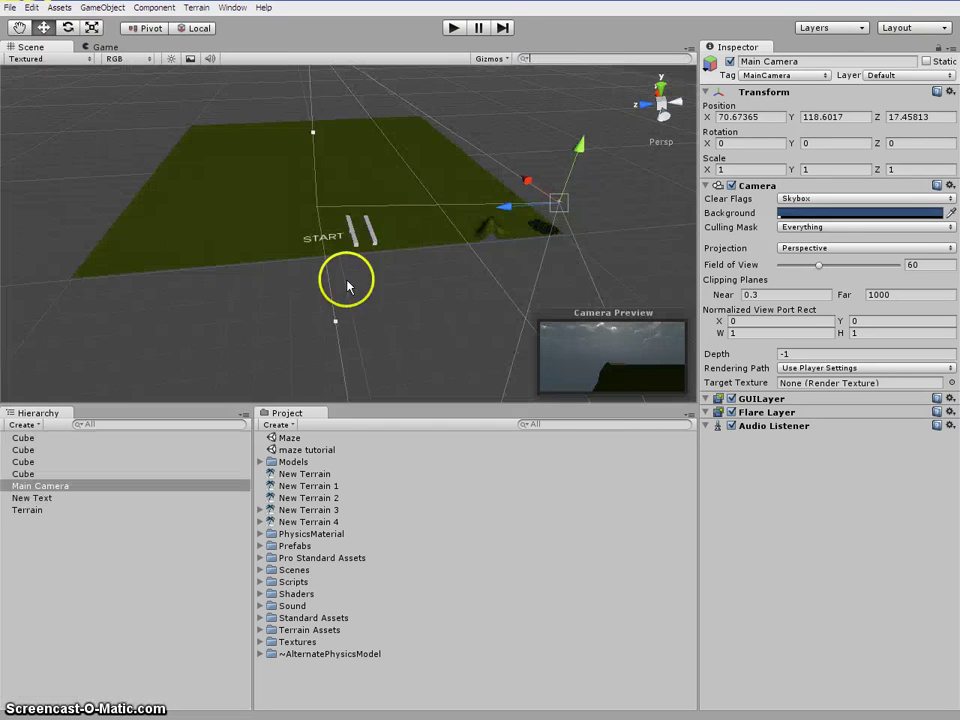
Move the Main Camera over the terrain to X 130.78, Y 91.67, Z 528.30, facing START
drag(555, 207, 491, 193)
scroll(490, 199, up, 2)
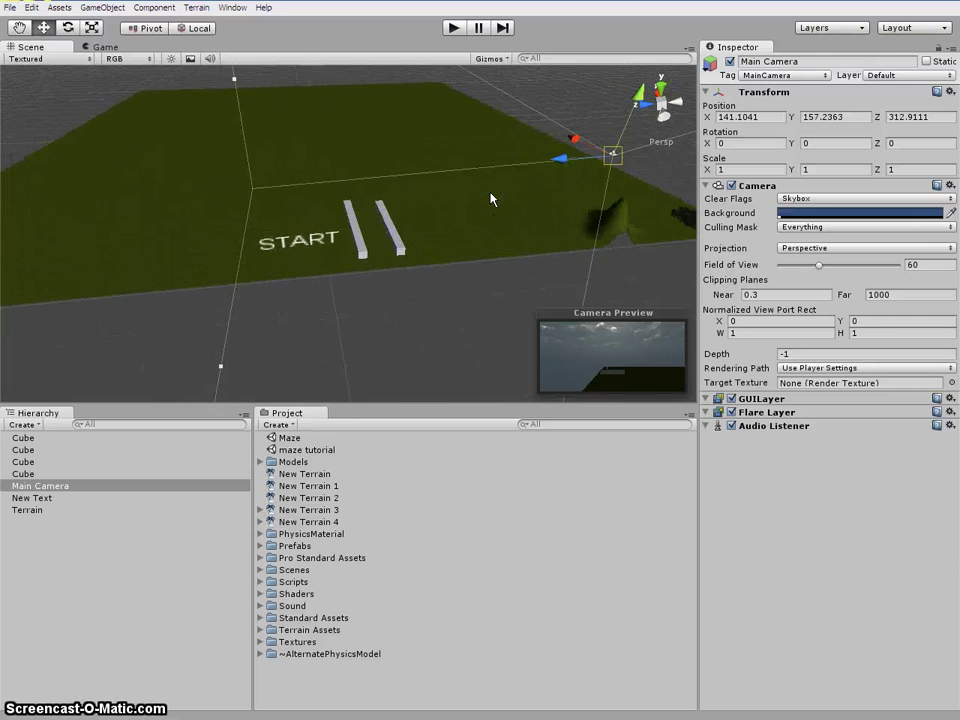
click(606, 375)
click(615, 167)
drag(577, 180, 493, 196)
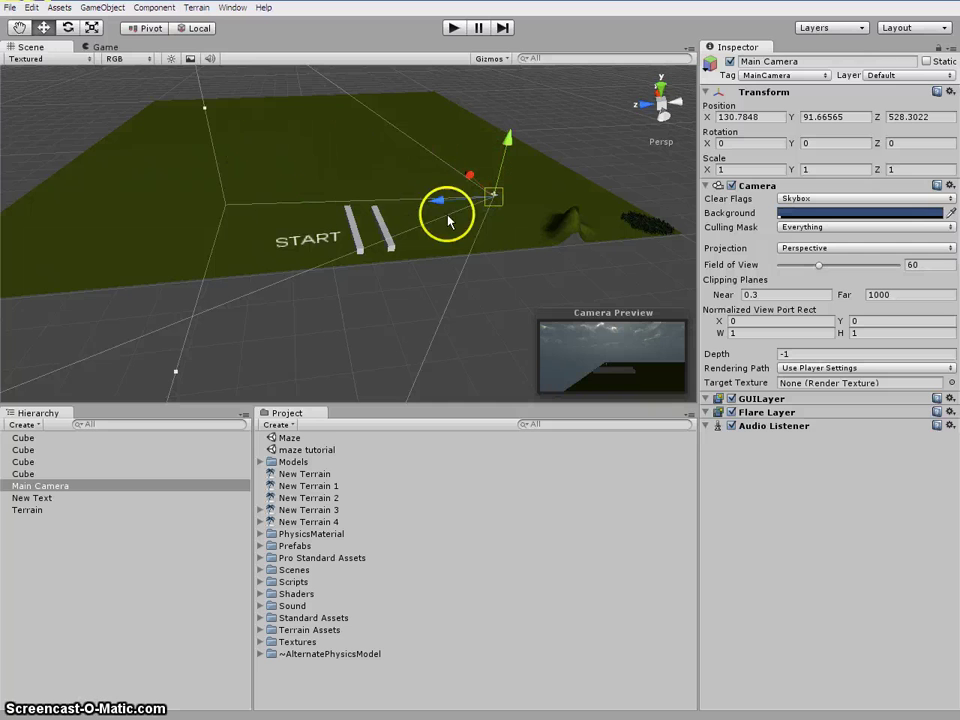
Add a Point Light from GameObject > Create Other, then undo it
click(105, 8)
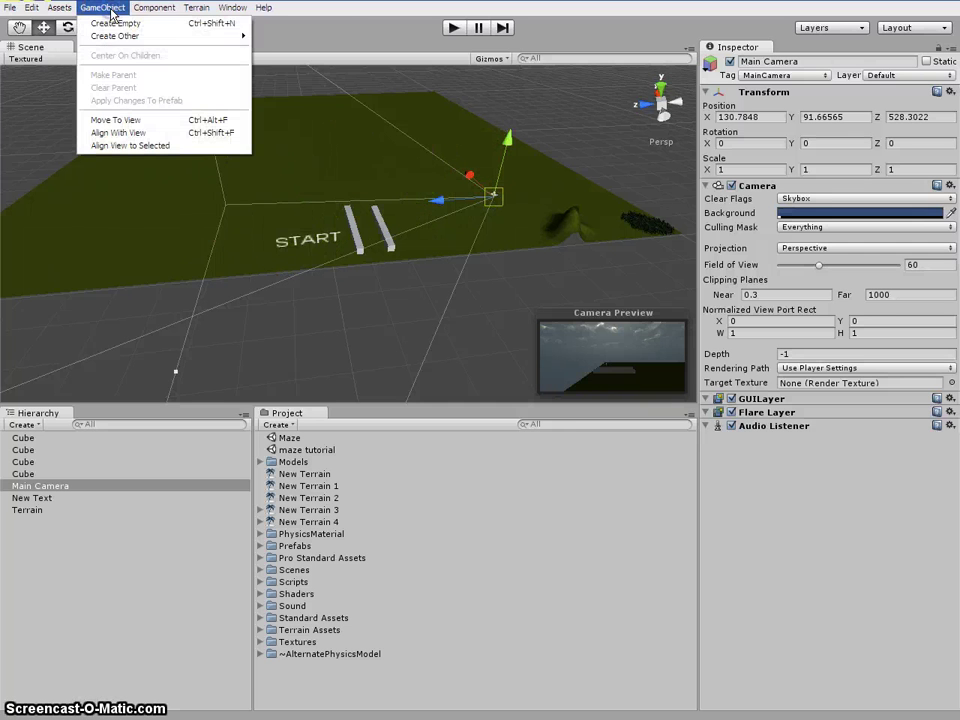
mouse_move(146, 38)
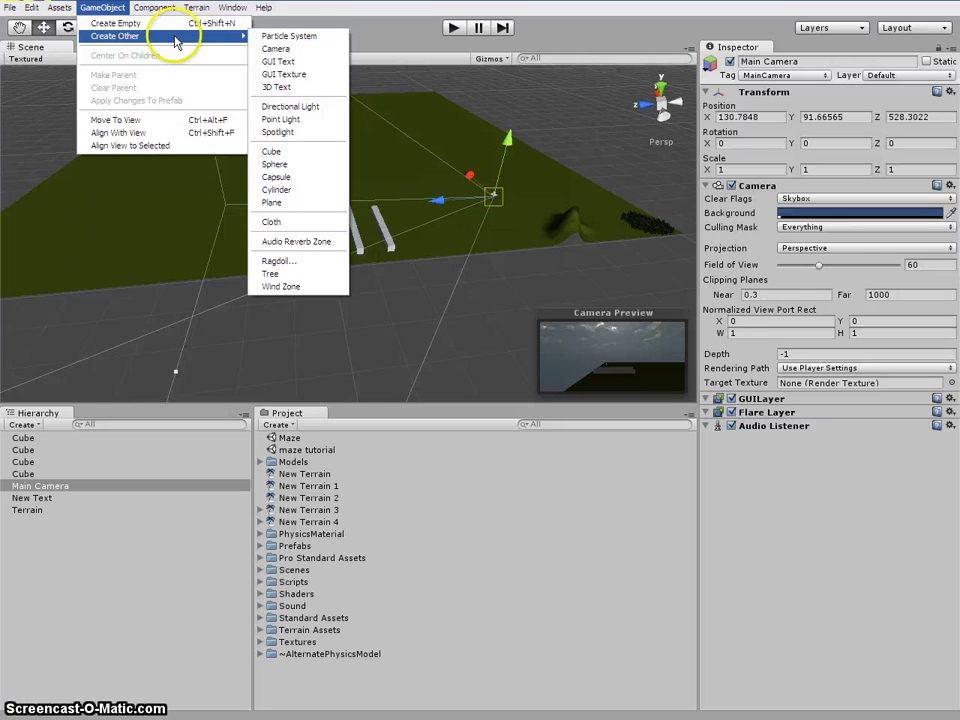
click(313, 122)
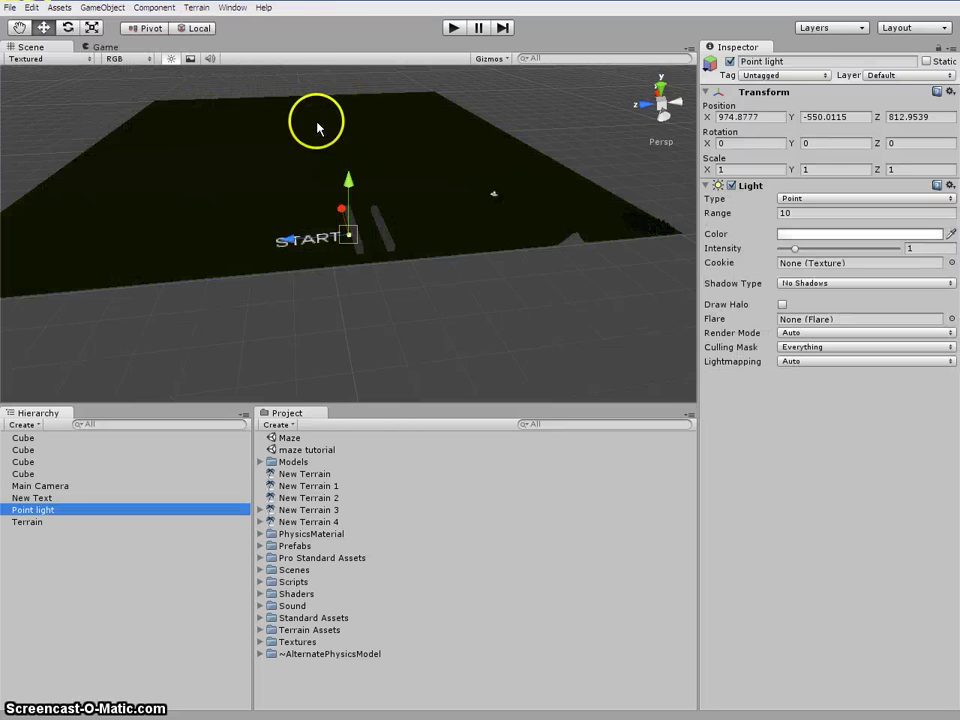
click(32, 8)
click(44, 24)
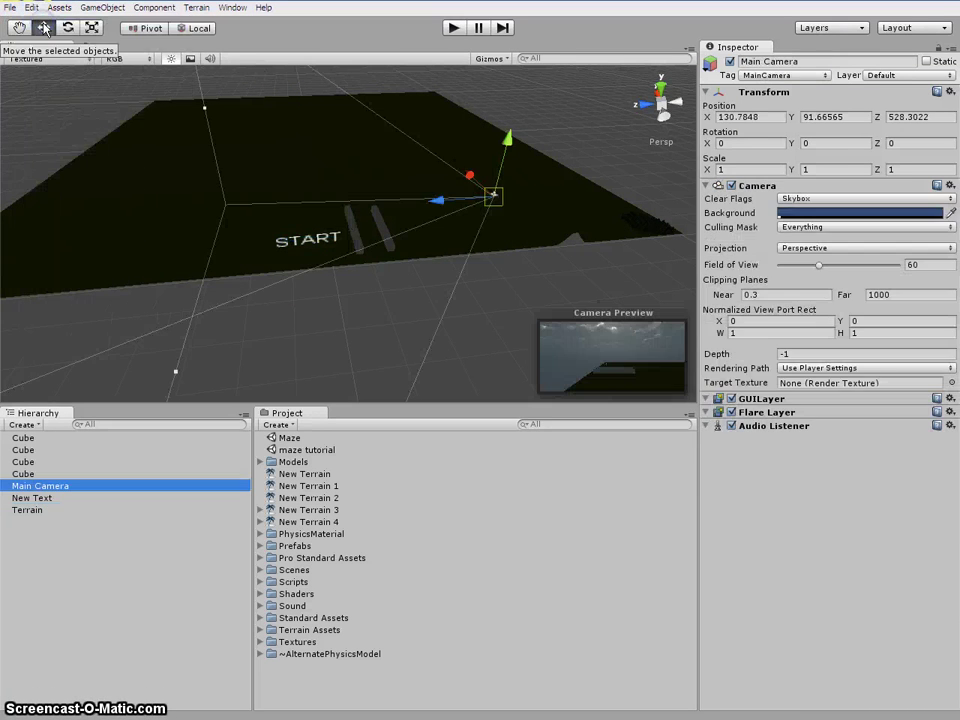
Add a Directional Light to the scene via GameObject > Create Other
click(102, 7)
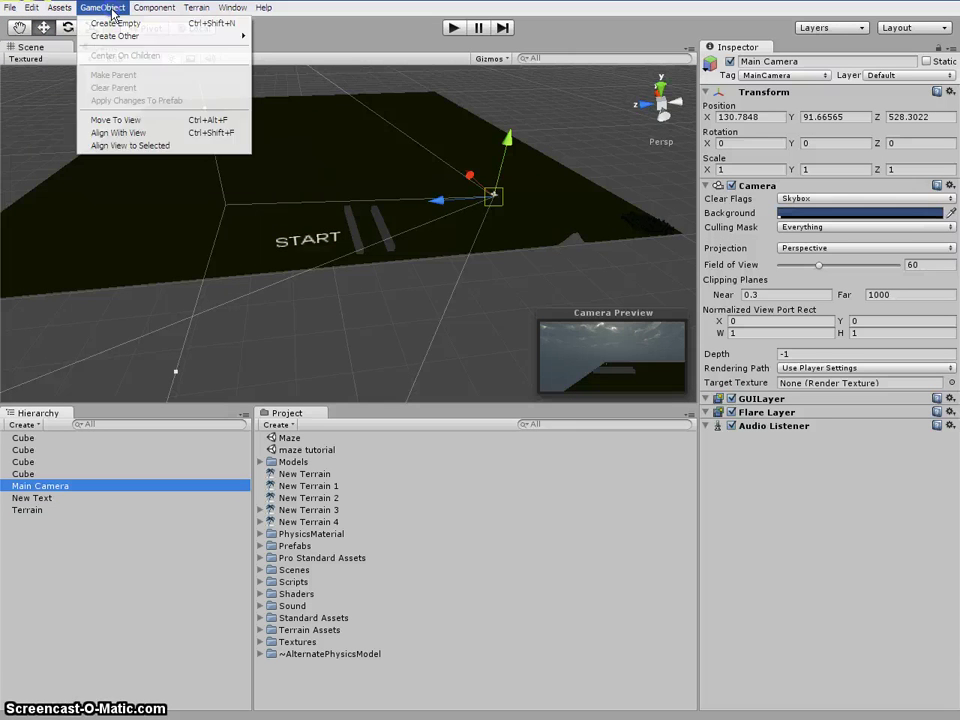
mouse_move(224, 38)
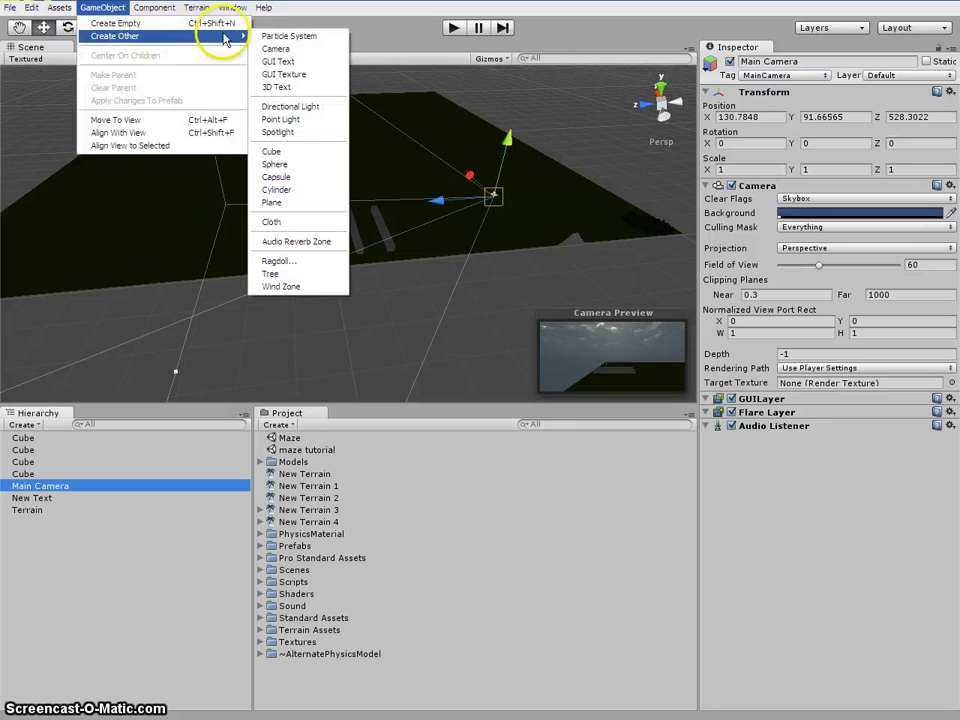
click(300, 100)
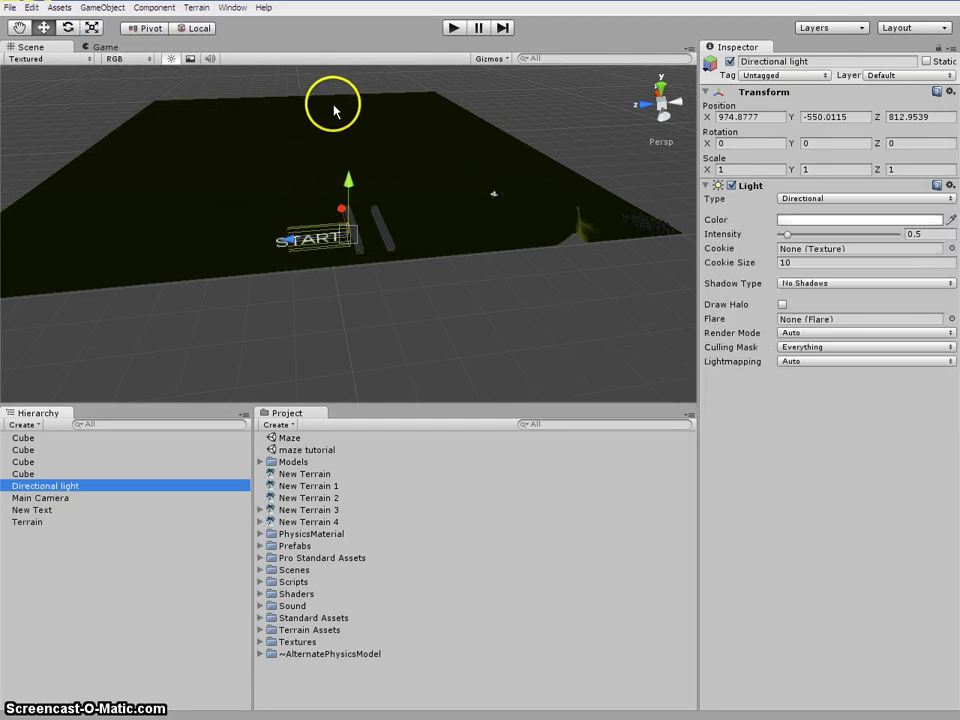
Drag the directional light to a new position in the Scene view
scroll(604, 236, down, 2)
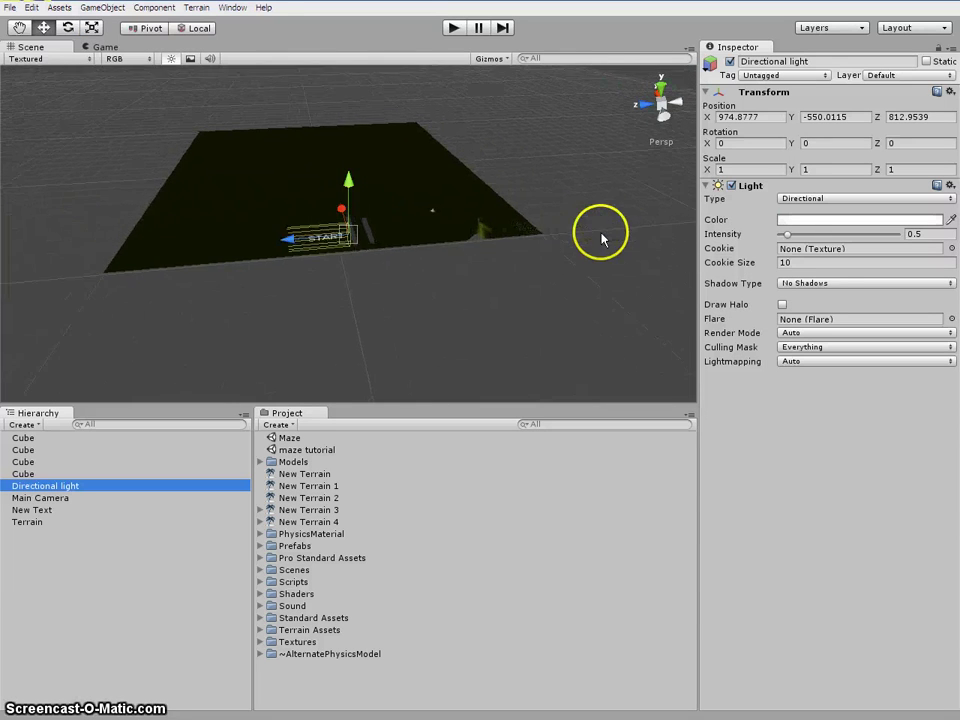
scroll(302, 272, up, 4)
drag(358, 236, 614, 146)
scroll(597, 135, down, 3)
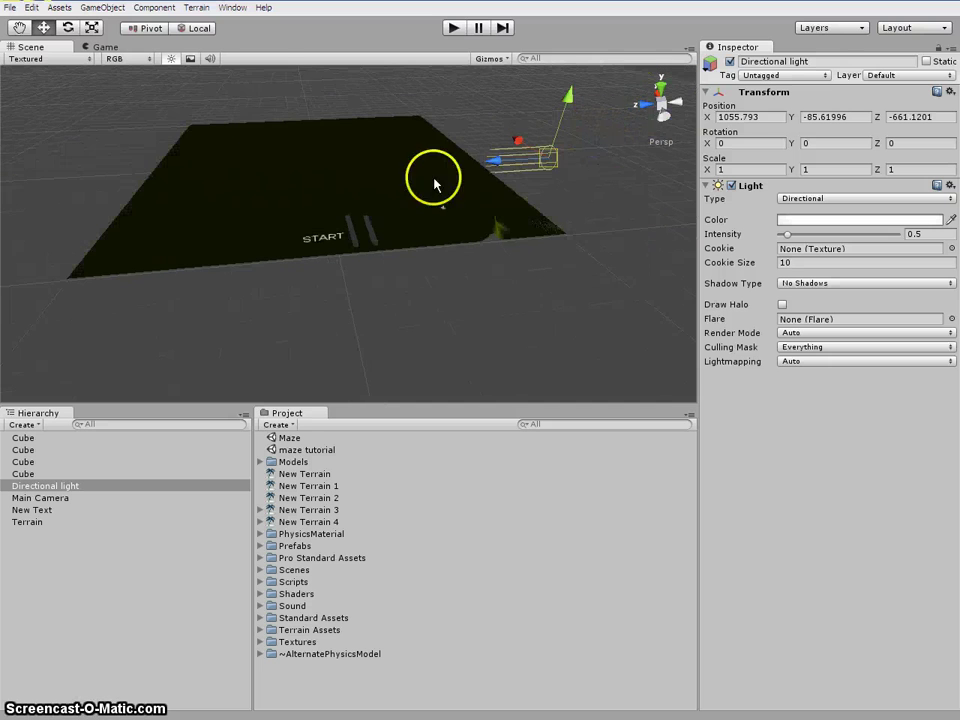
Rotate the directional light to about 27.6° on X so the terrain is brightly lit
click(66, 31)
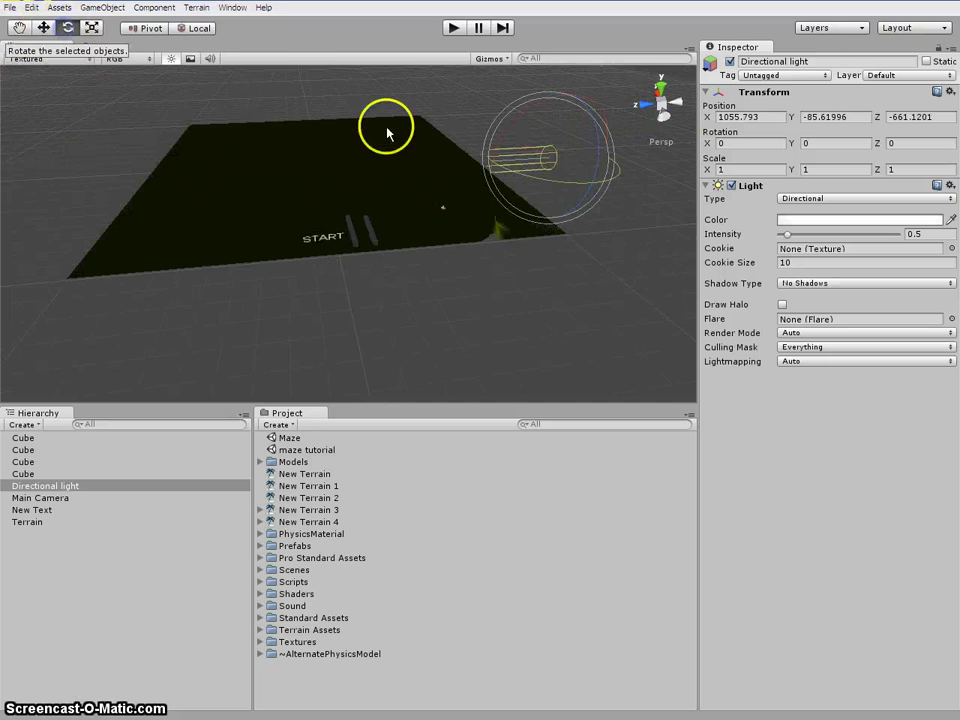
drag(506, 171, 556, 236)
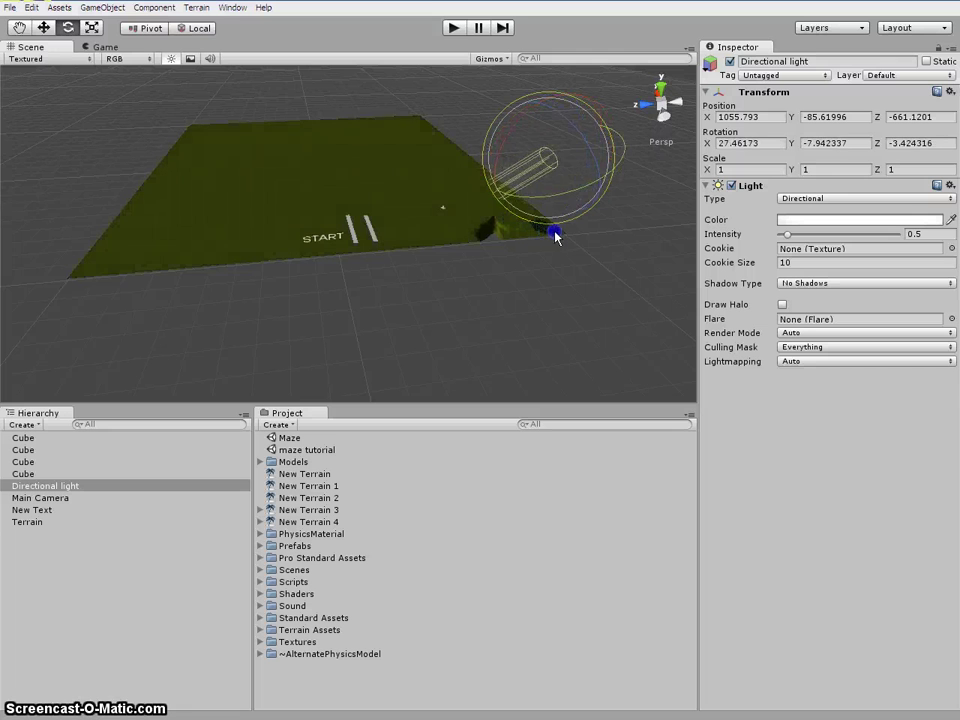
mouse_move(548, 193)
mouse_down()
mouse_move(497, 200)
mouse_move(553, 183)
mouse_up()
click(549, 257)
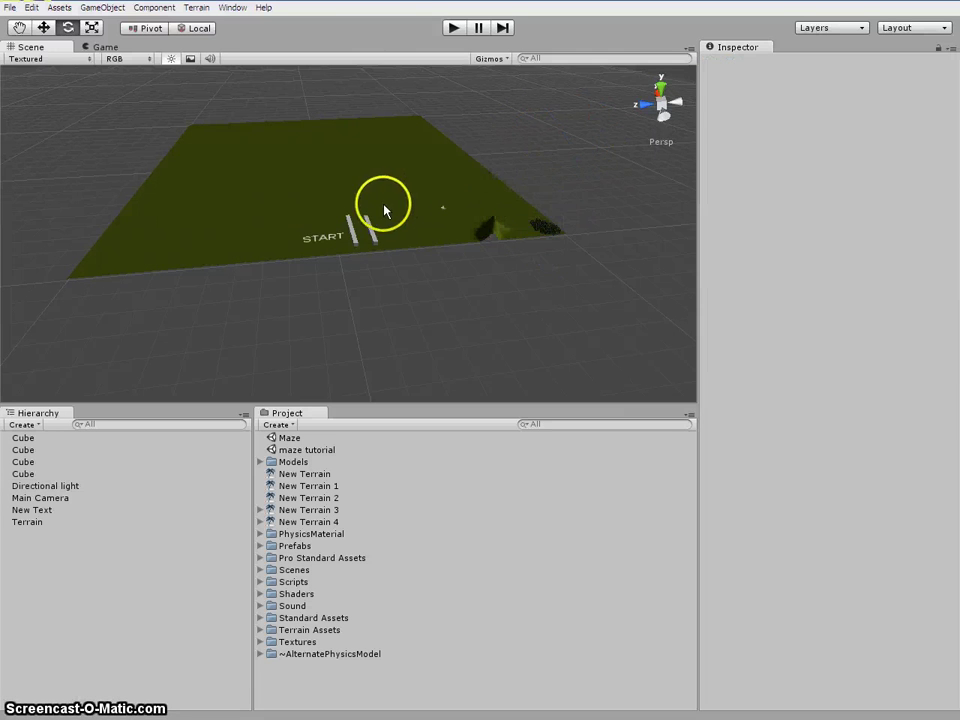
scroll(384, 208, up, 3)
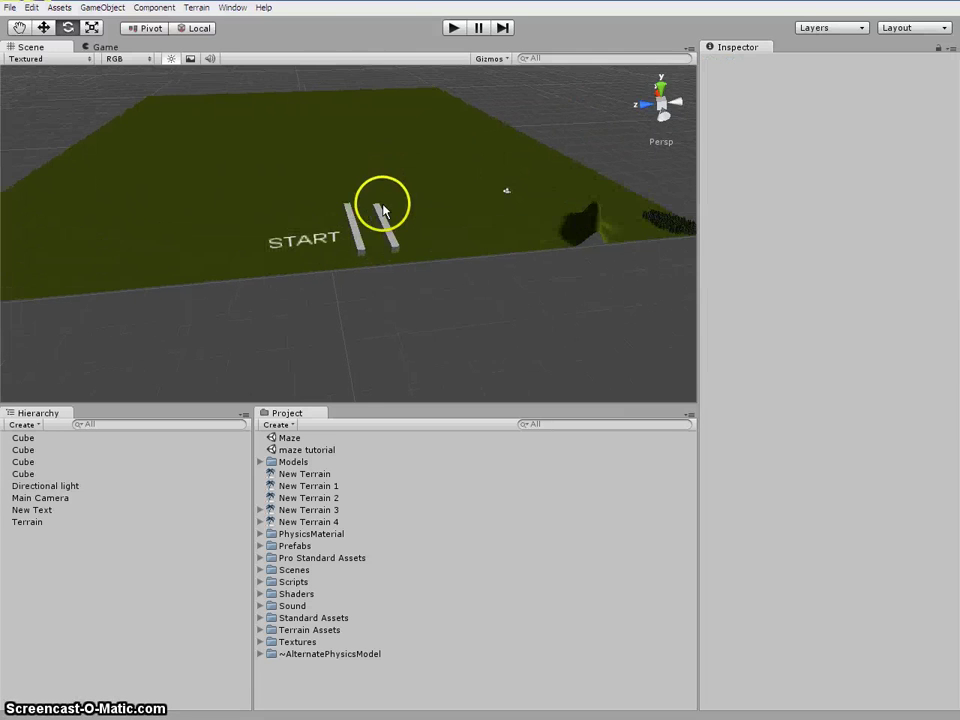
Move the Main Camera to X 115.35, Y 129.18, Z 264.99 above the lit terrain
click(60, 503)
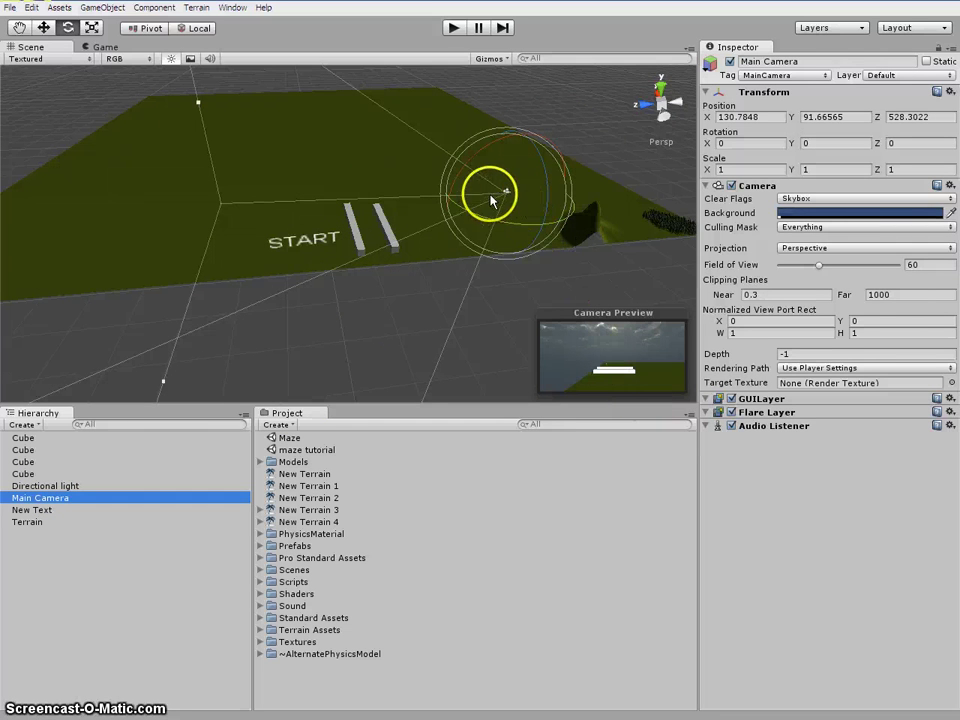
click(44, 29)
drag(510, 197, 618, 167)
click(340, 232)
scroll(345, 224, up, 8)
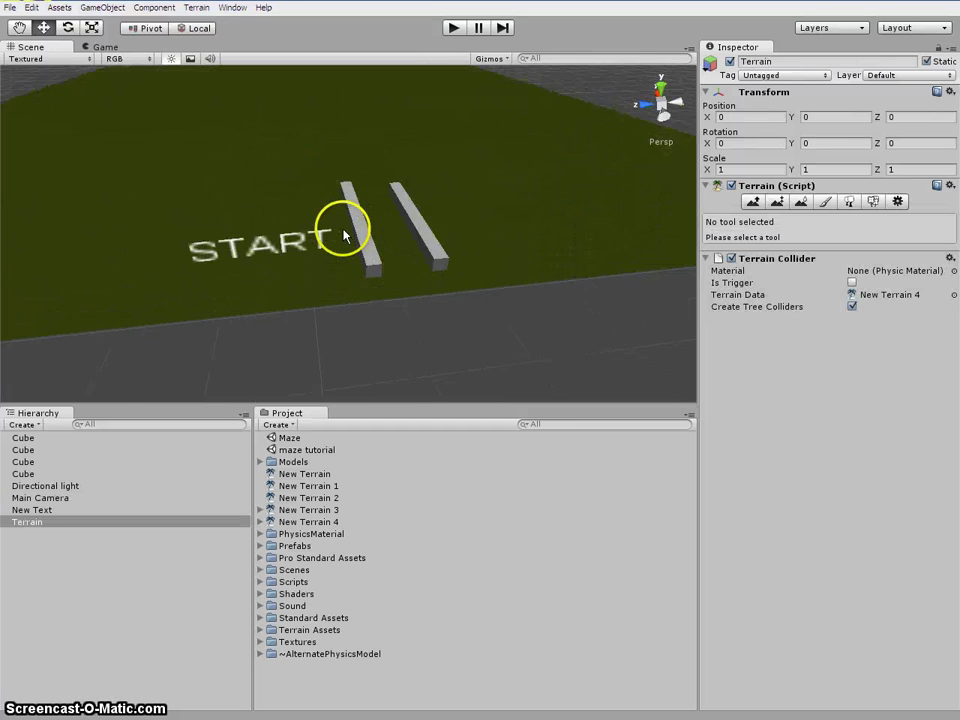
Move the second Cube slightly along its X axis
click(349, 210)
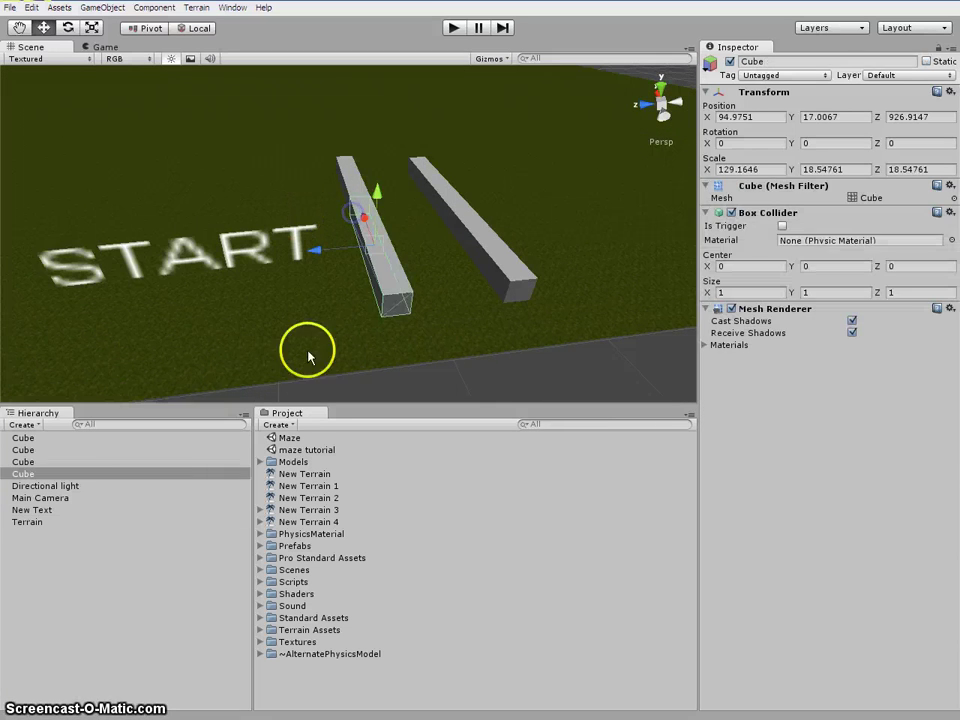
click(50, 449)
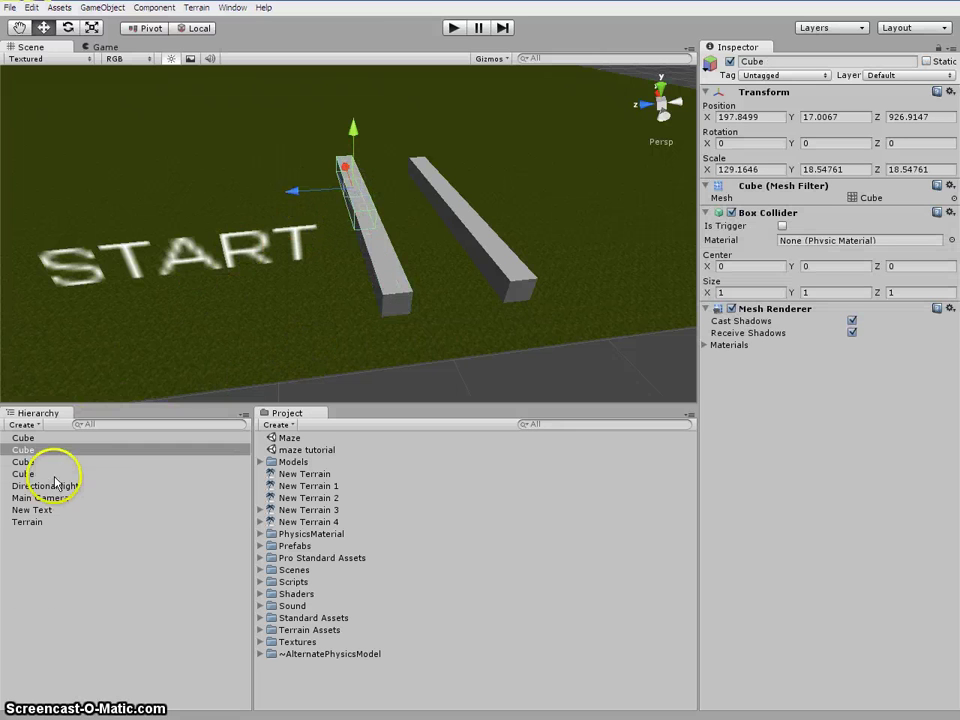
right_click(54, 450)
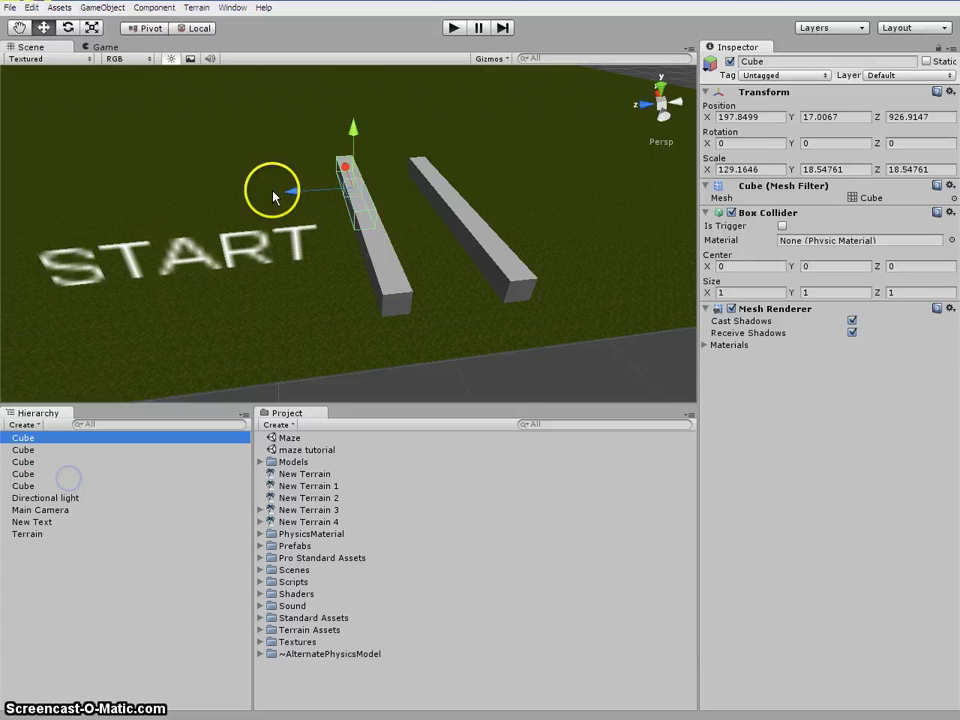
mouse_move(345, 166)
mouse_down()
mouse_move(332, 116)
mouse_move(335, 150)
mouse_up()
Duplicate the second Cube and slide the copy along the right wall bar
click(429, 178)
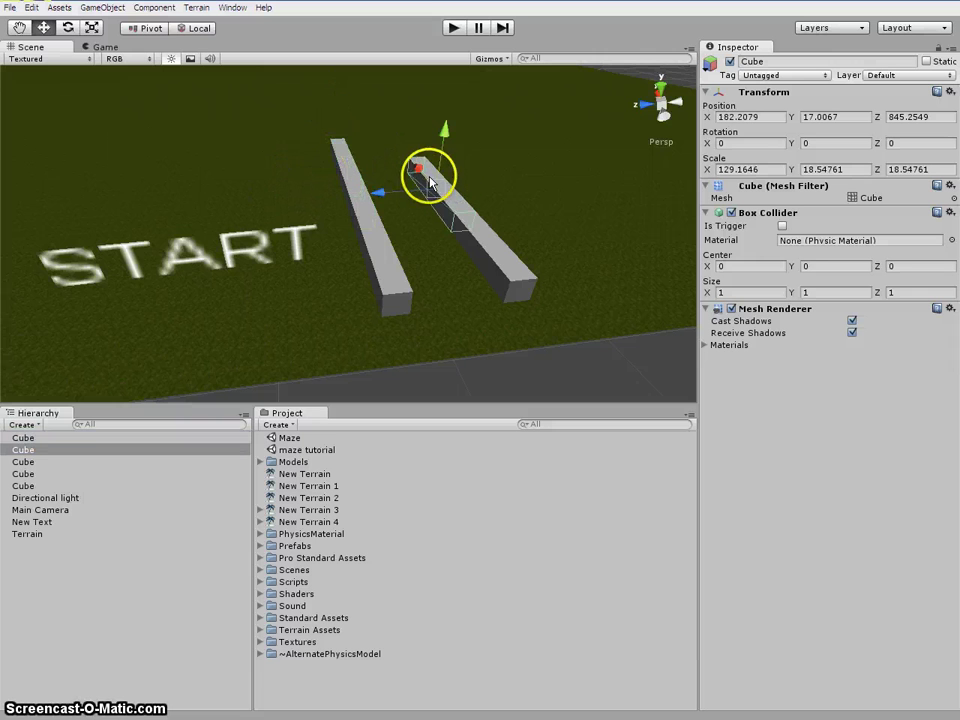
click(57, 452)
right_click(58, 450)
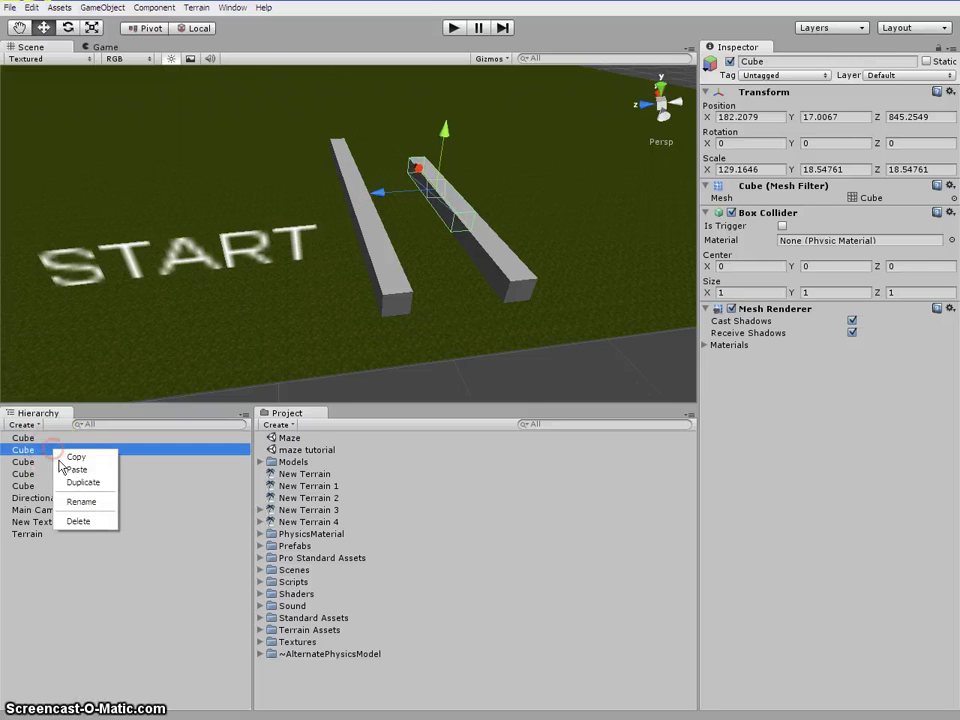
click(78, 481)
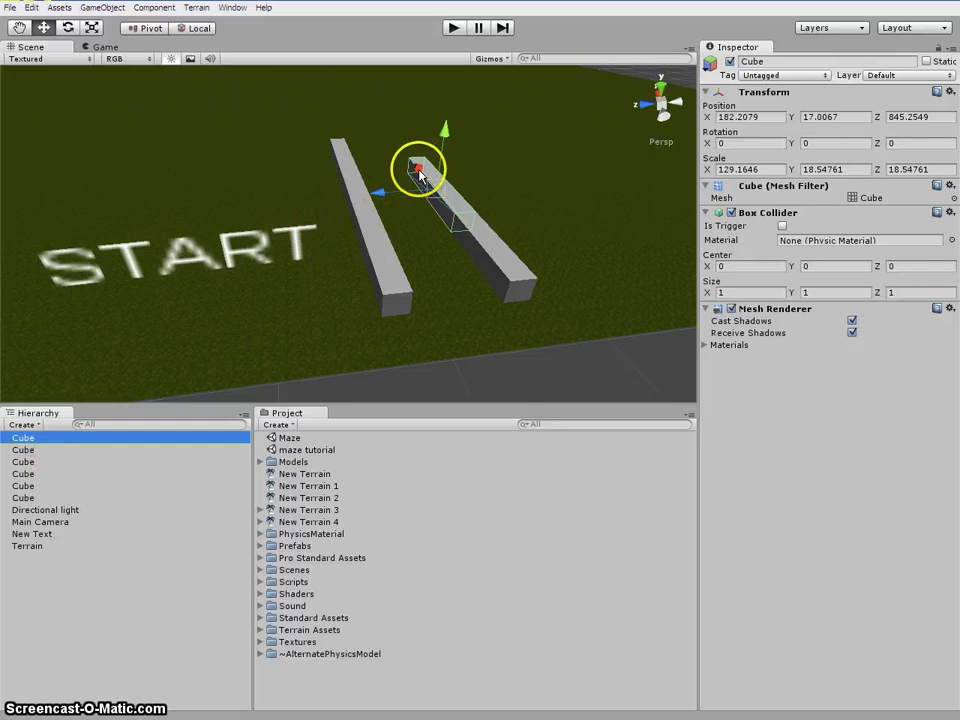
drag(418, 165, 395, 150)
Frame the terrain with START in view and nudge the right pillar cube along X
click(362, 150)
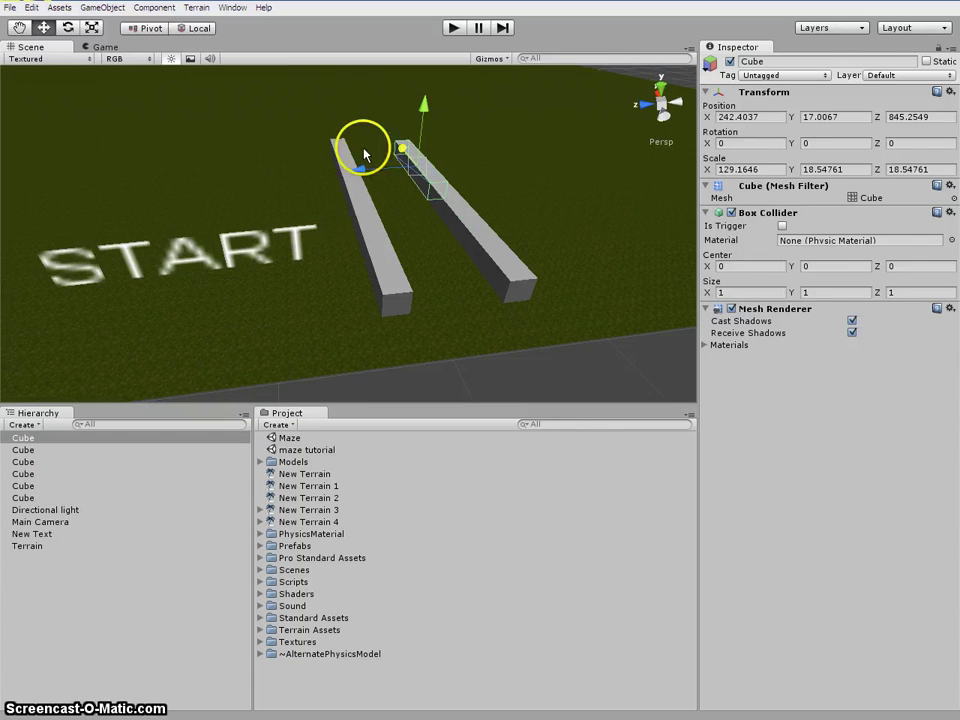
key(f)
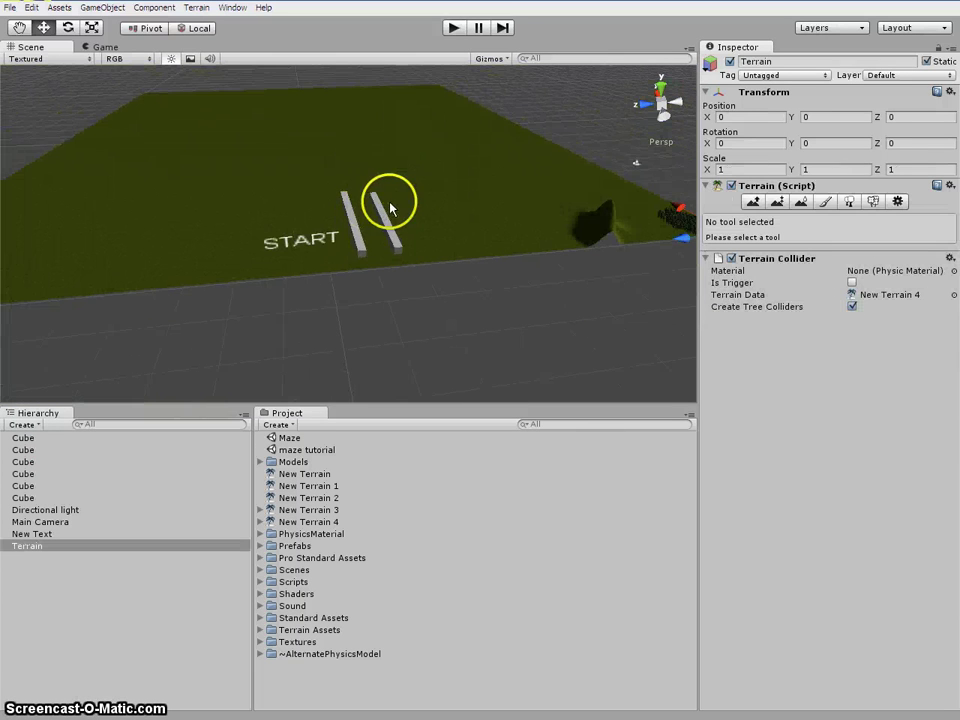
click(17, 27)
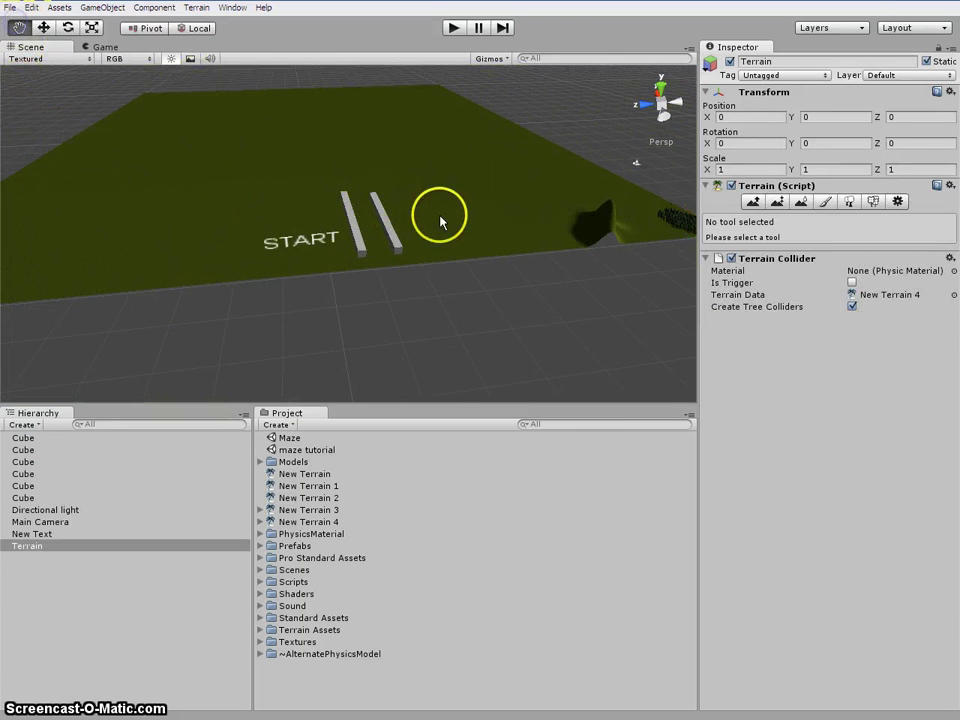
drag(439, 219, 390, 289)
drag(277, 352, 277, 290)
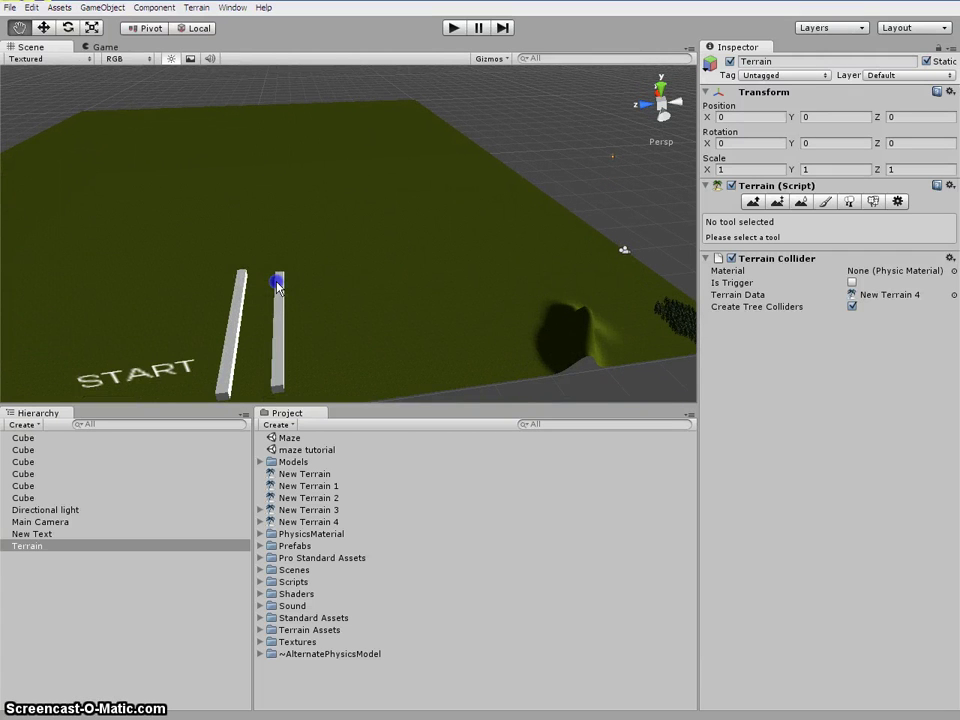
click(45, 28)
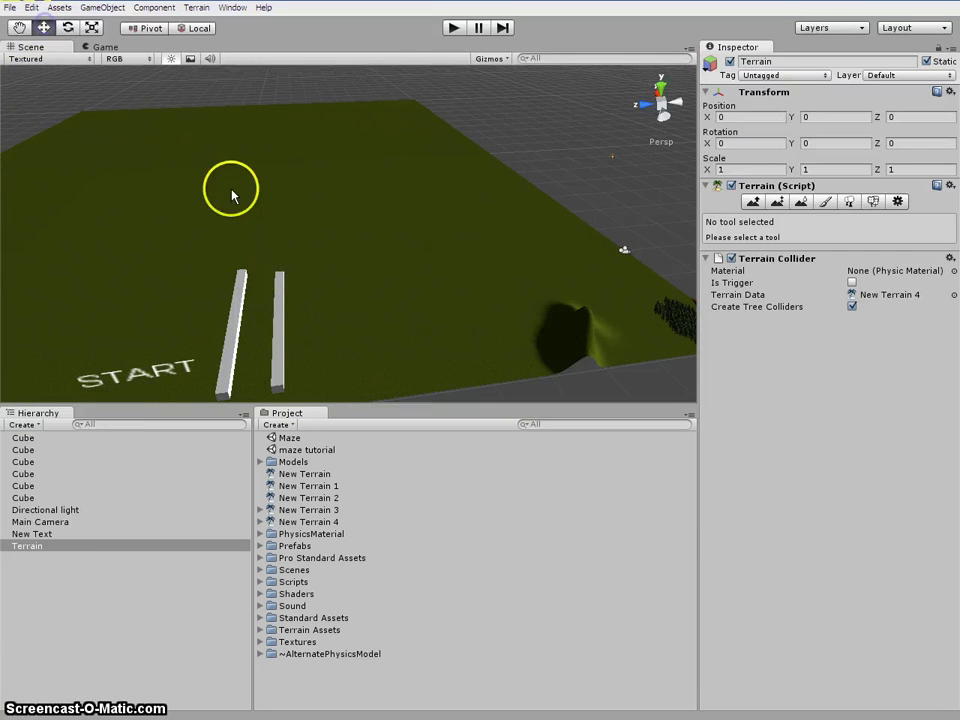
click(276, 288)
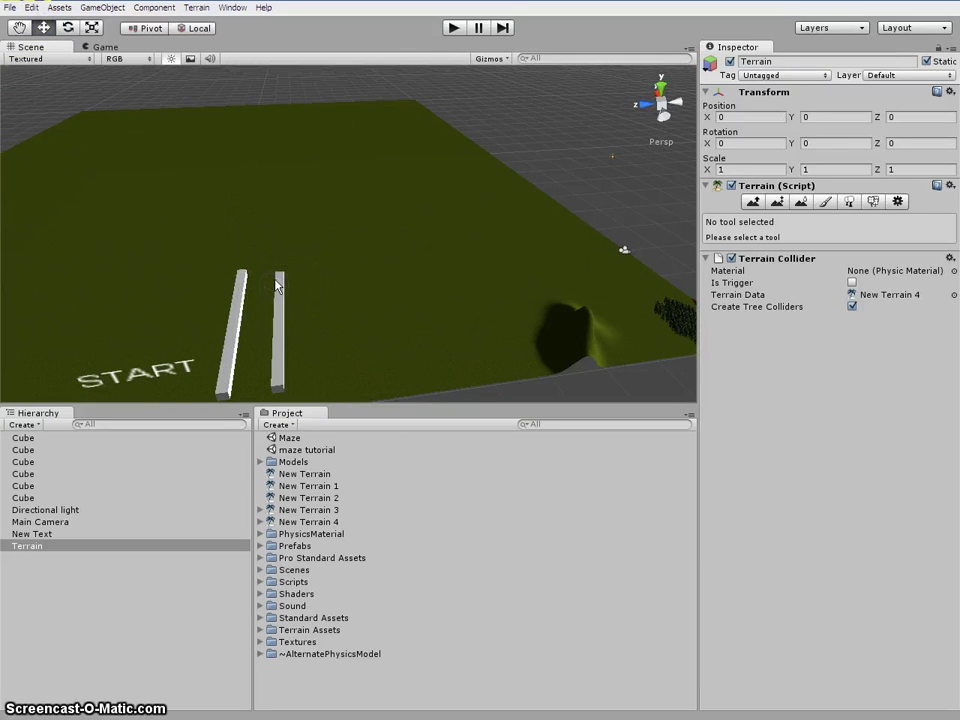
click(280, 284)
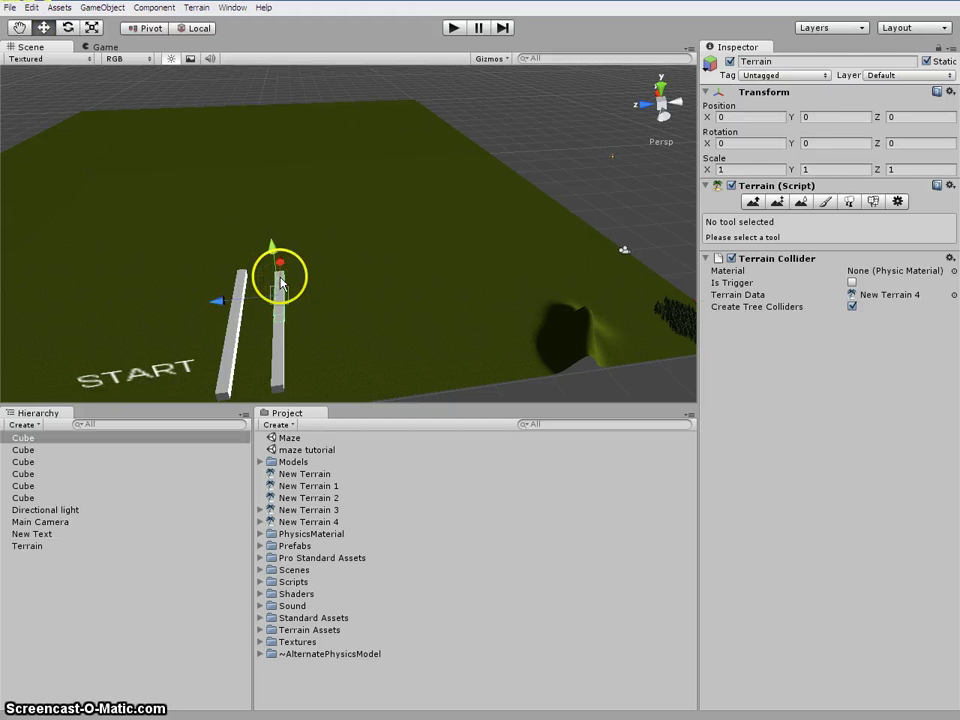
mouse_move(280, 260)
mouse_down()
mouse_move(294, 272)
mouse_move(284, 259)
mouse_up()
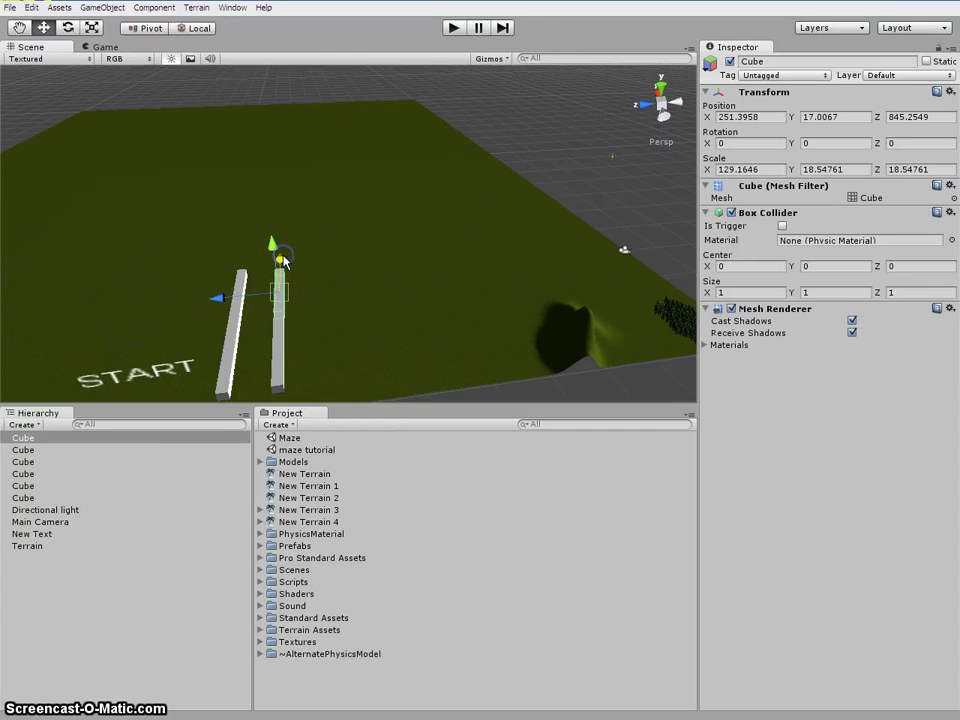
click(292, 270)
scroll(294, 276, up, 3)
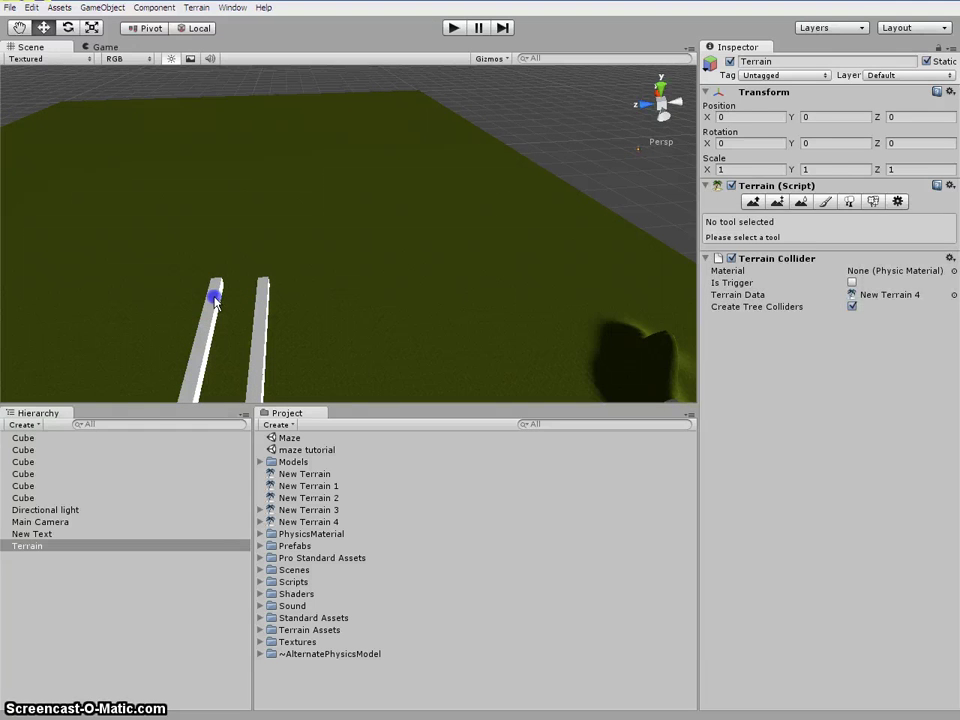
Duplicate a wall cube, turn it about 95° on Y, and place it across the corridor end
click(215, 300)
right_click(71, 452)
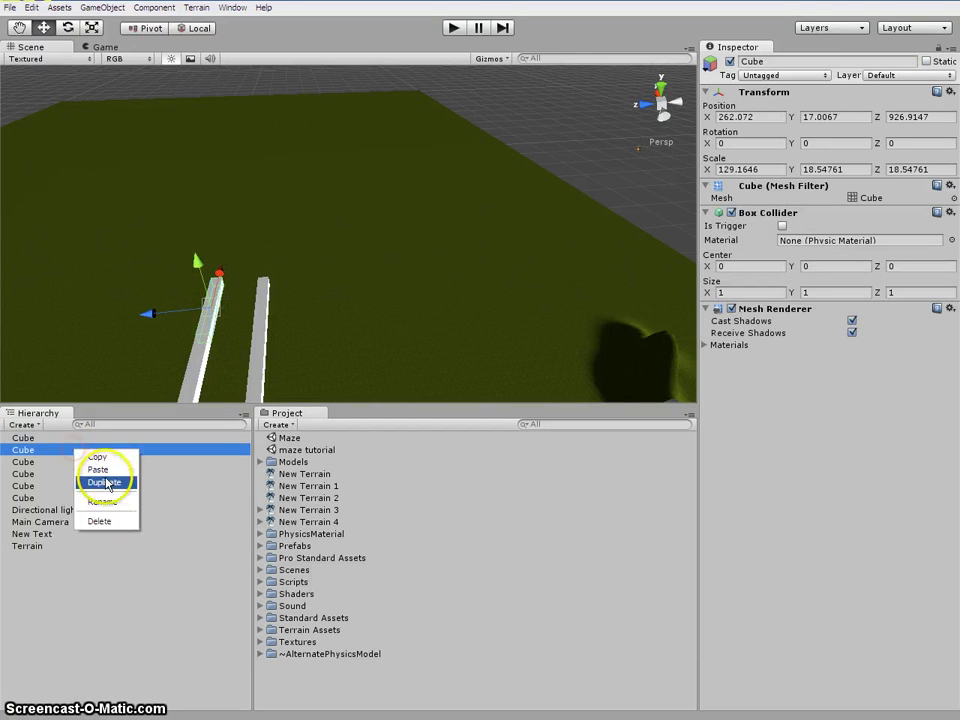
click(107, 483)
drag(219, 273, 255, 200)
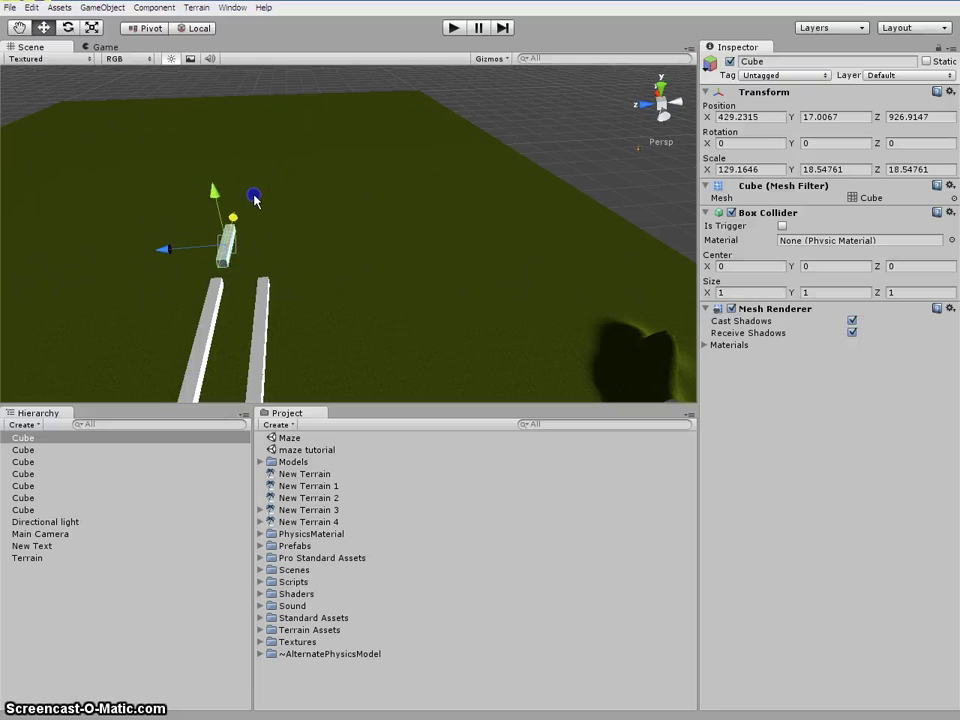
click(68, 27)
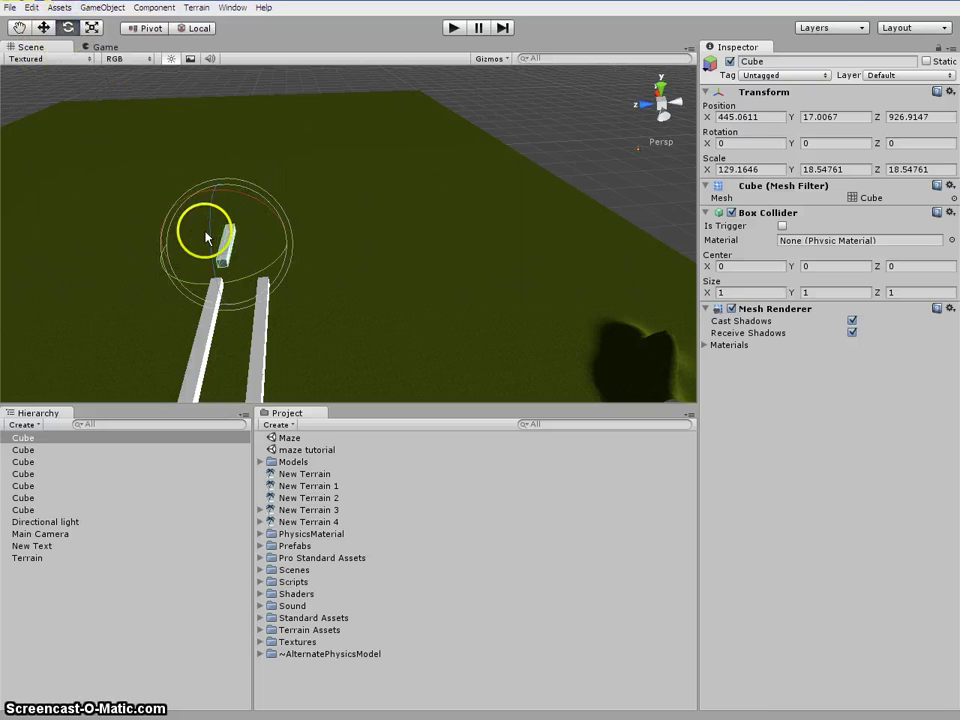
drag(220, 283, 118, 274)
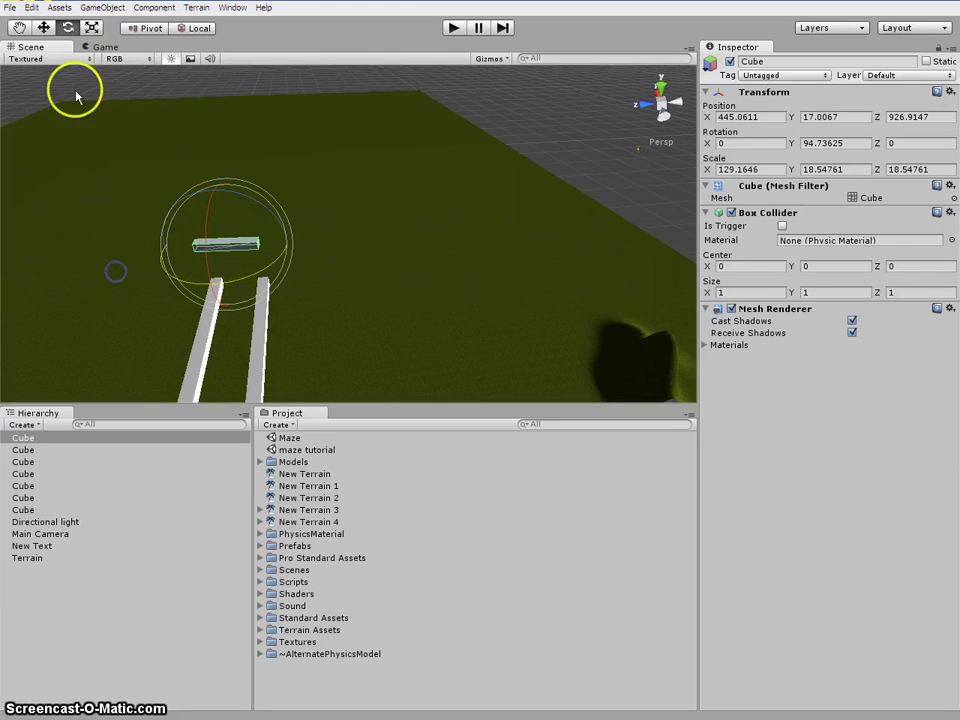
click(43, 27)
drag(283, 242, 304, 252)
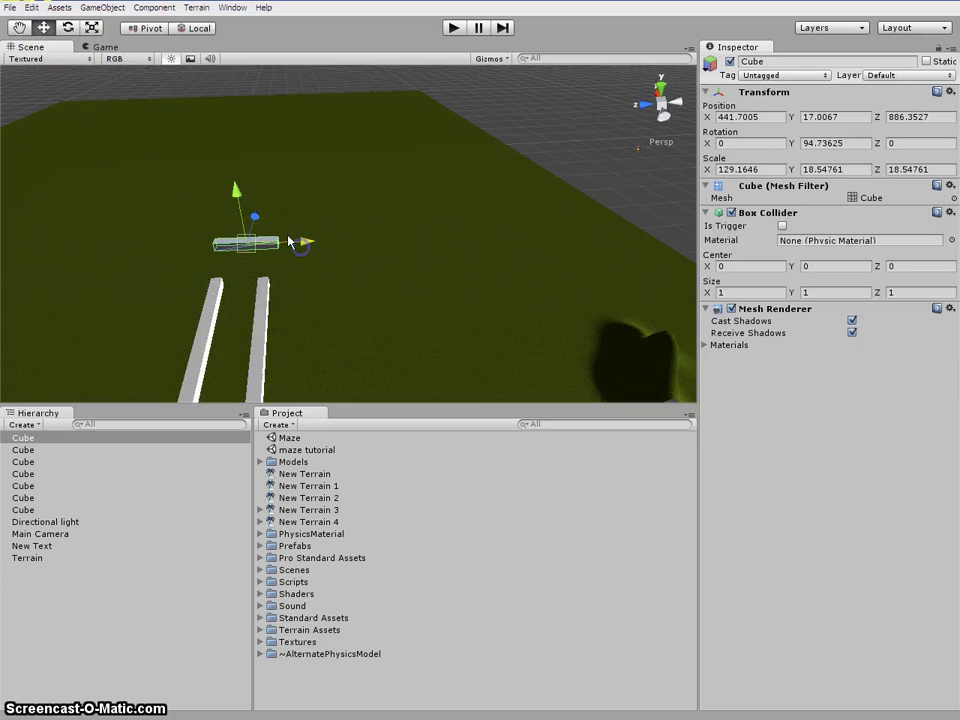
drag(255, 215, 316, 242)
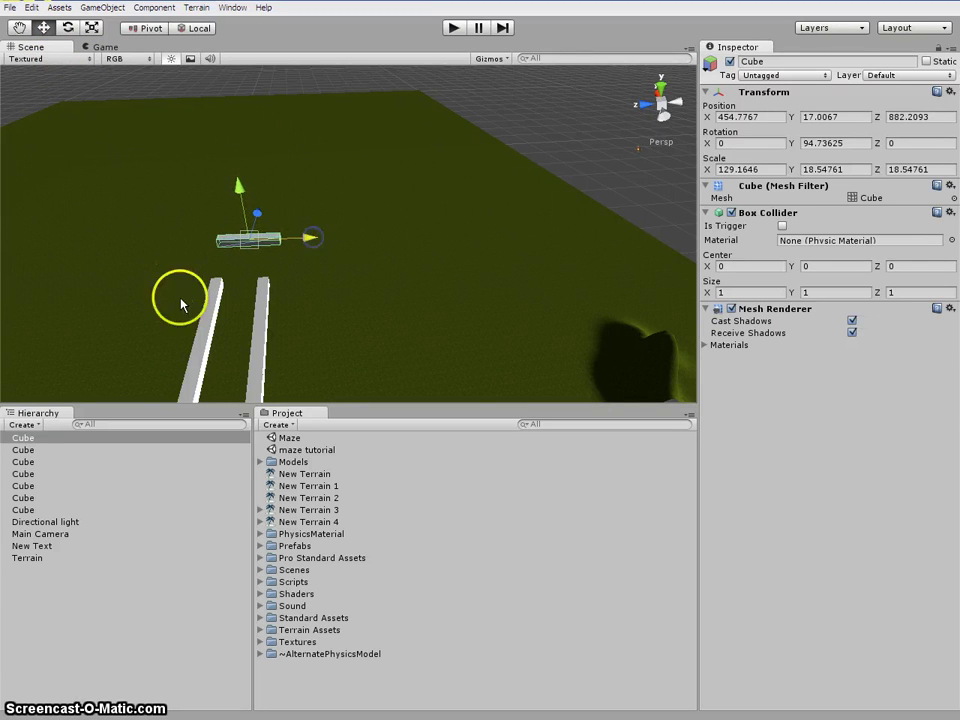
Duplicate the left corridor wall and slide the copy to meet the crosswise end wall
click(204, 308)
click(214, 280)
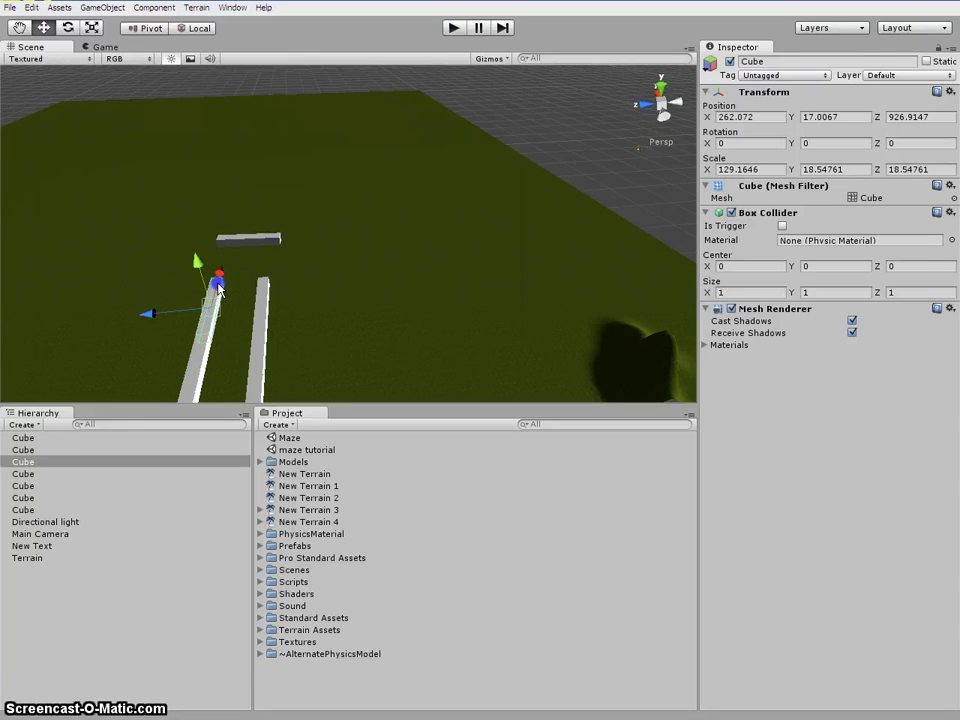
right_click(58, 461)
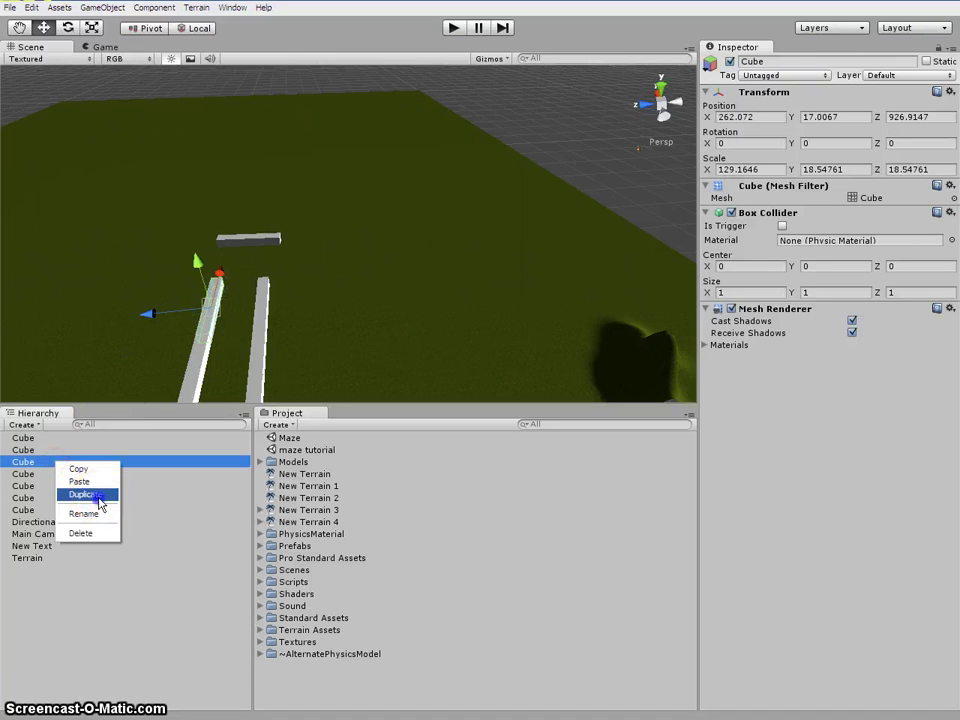
click(84, 494)
drag(208, 321, 242, 224)
click(252, 242)
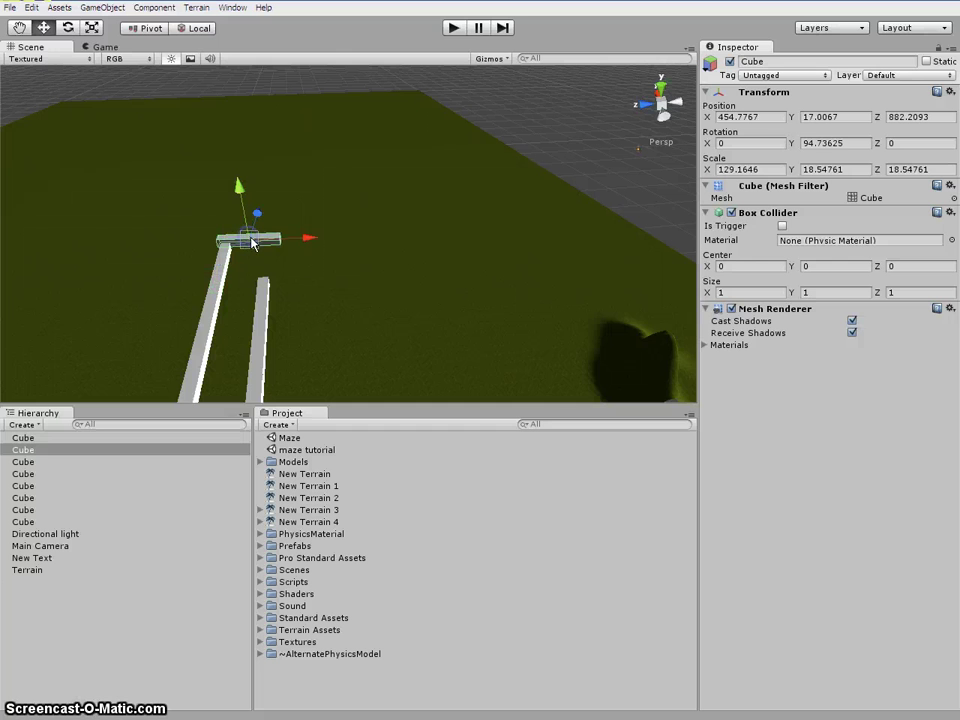
Switch the Scene view to Top view and centre the maze walls
click(313, 203)
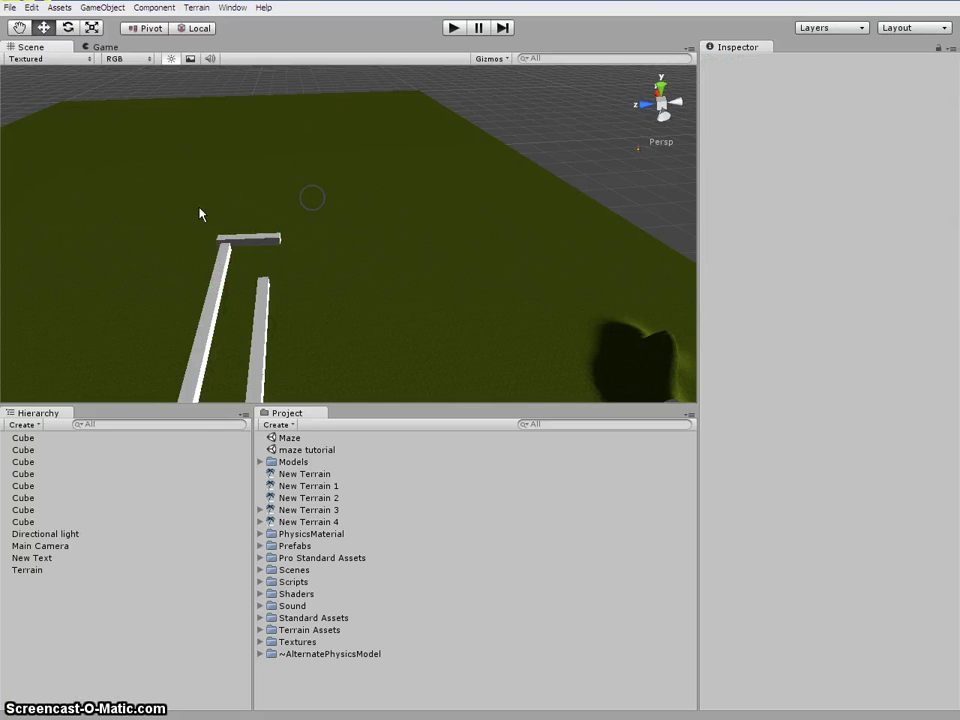
click(14, 28)
drag(259, 199, 280, 206)
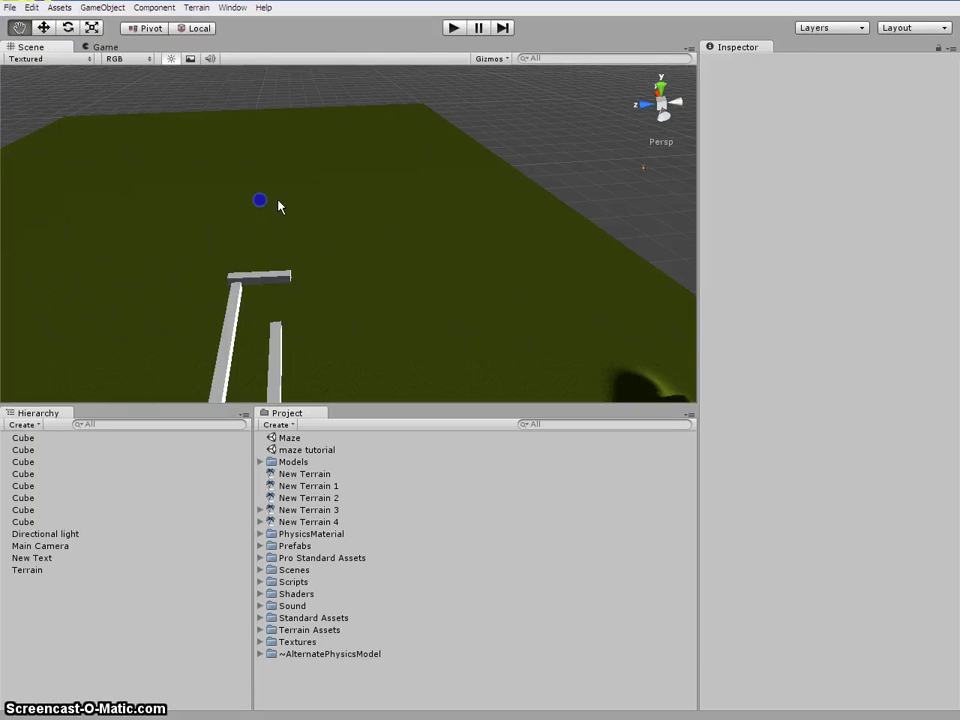
click(660, 87)
scroll(229, 186, up, 5)
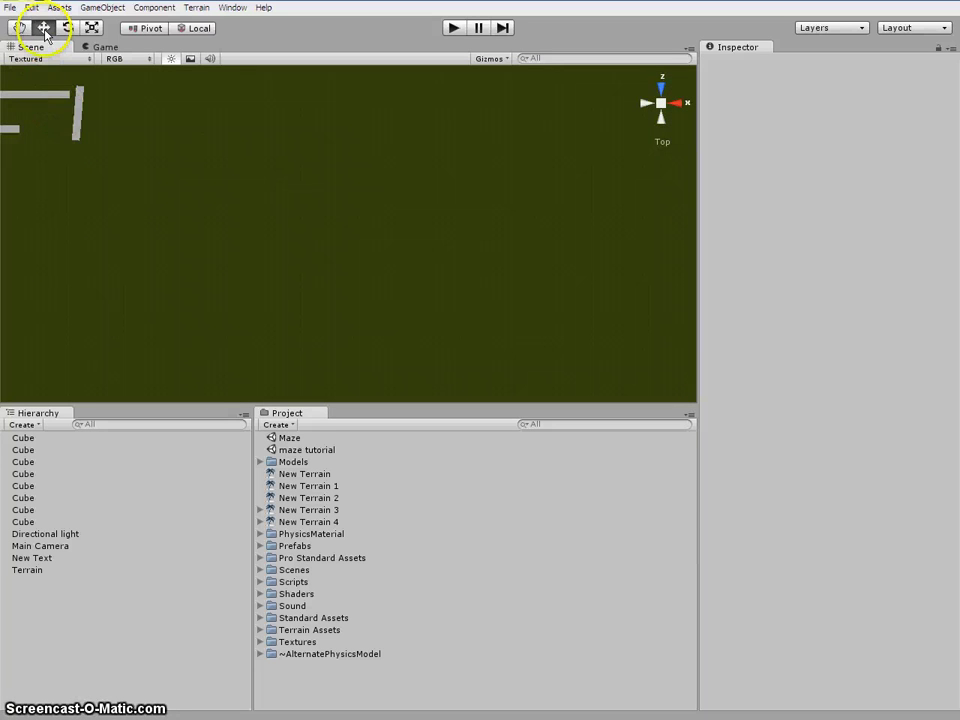
click(96, 161)
click(28, 27)
drag(62, 119, 229, 184)
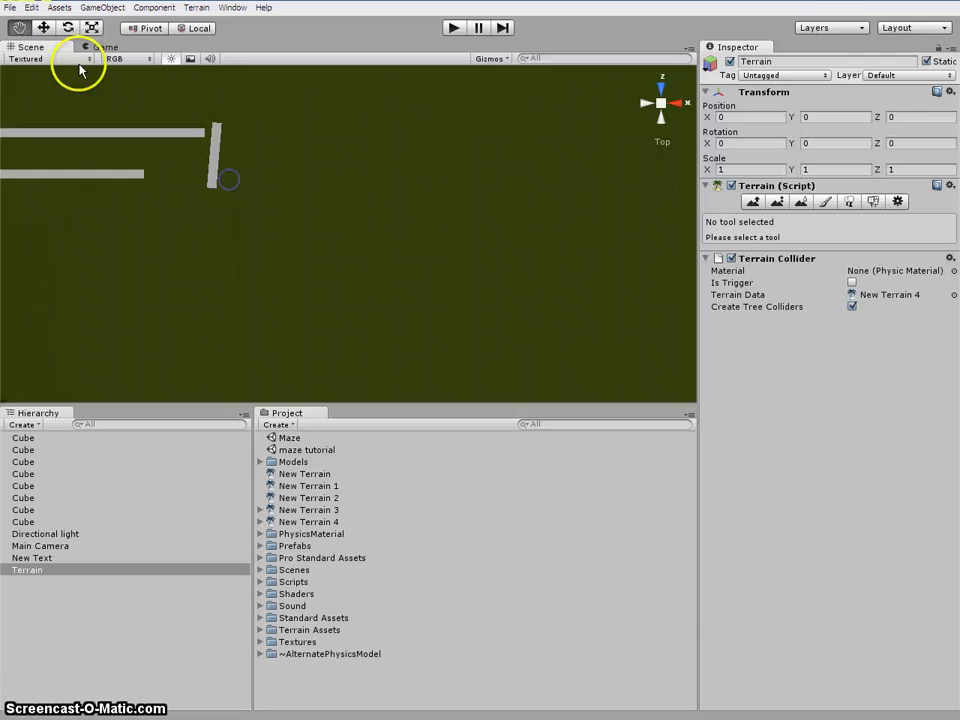
click(43, 27)
Straighten the crosswise end wall to about 89.5° on Y and align it with the corridor
click(214, 146)
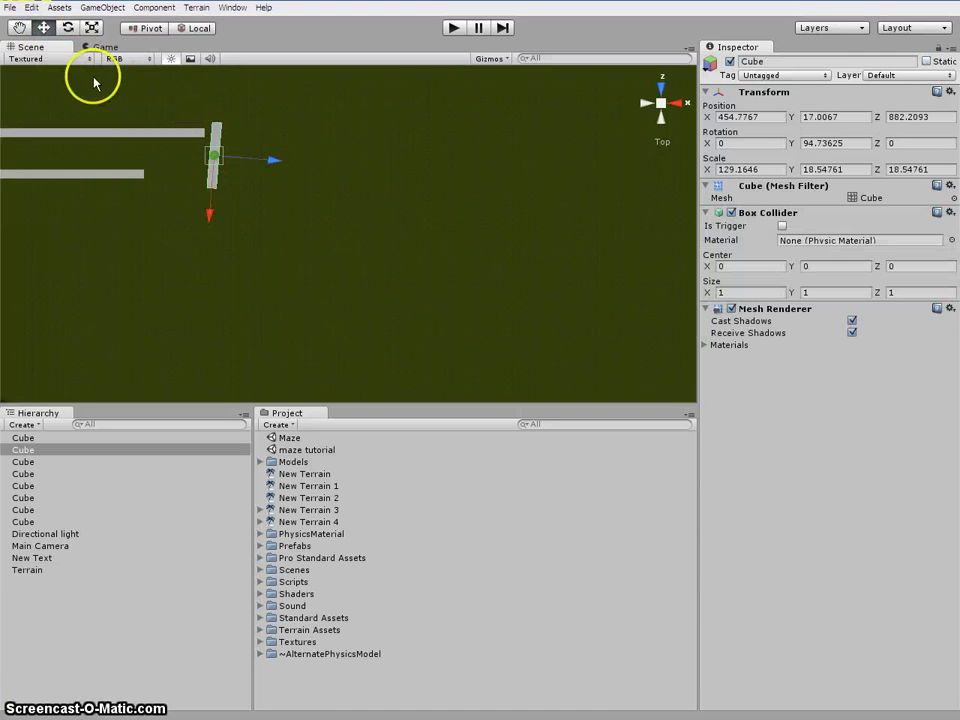
click(68, 27)
click(204, 208)
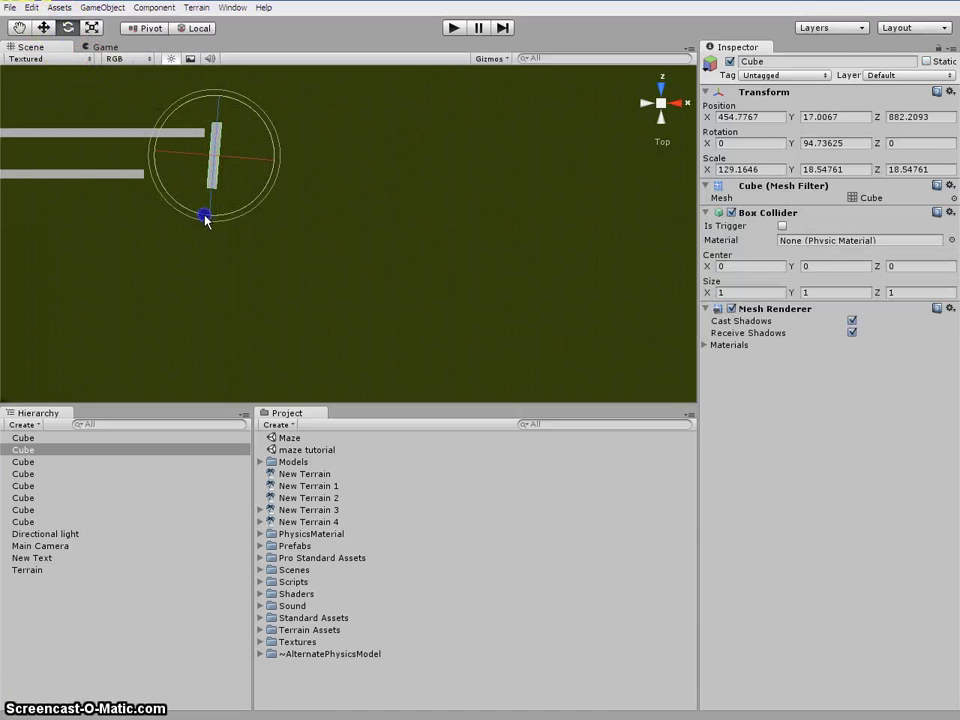
drag(205, 217, 209, 226)
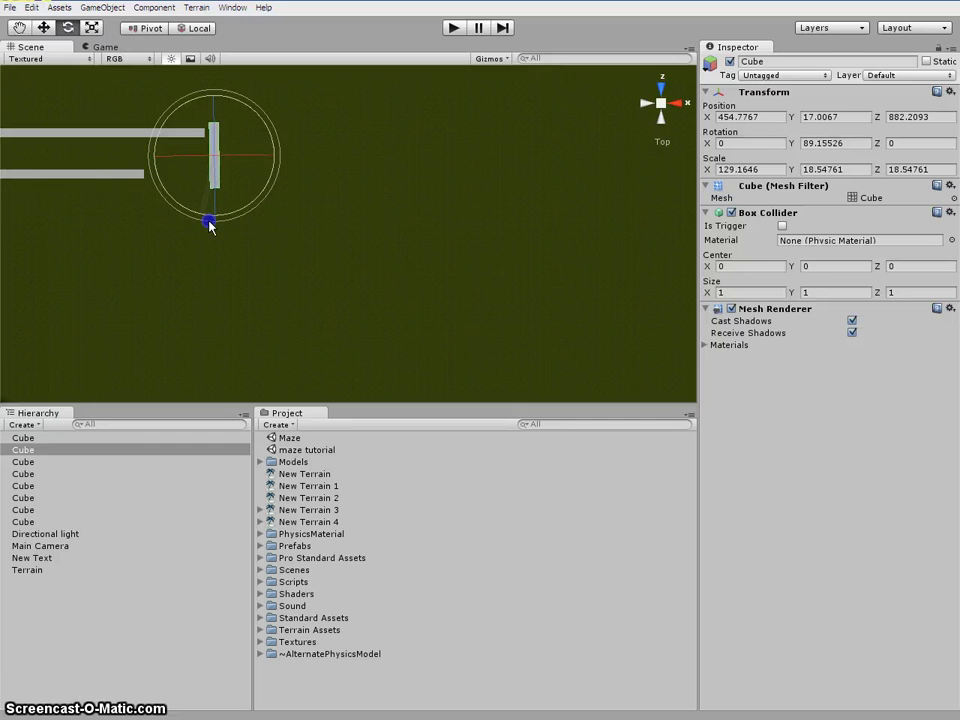
click(43, 27)
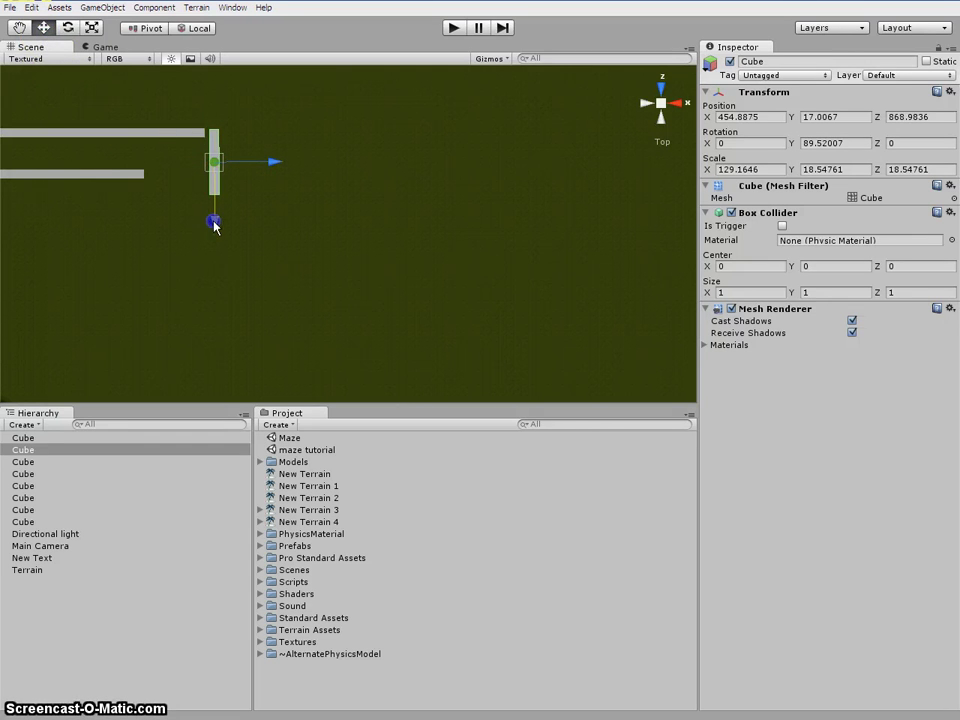
mouse_move(272, 163)
alt+mouse_down()
mouse_move(255, 177)
mouse_move(261, 163)
alt+mouse_up()
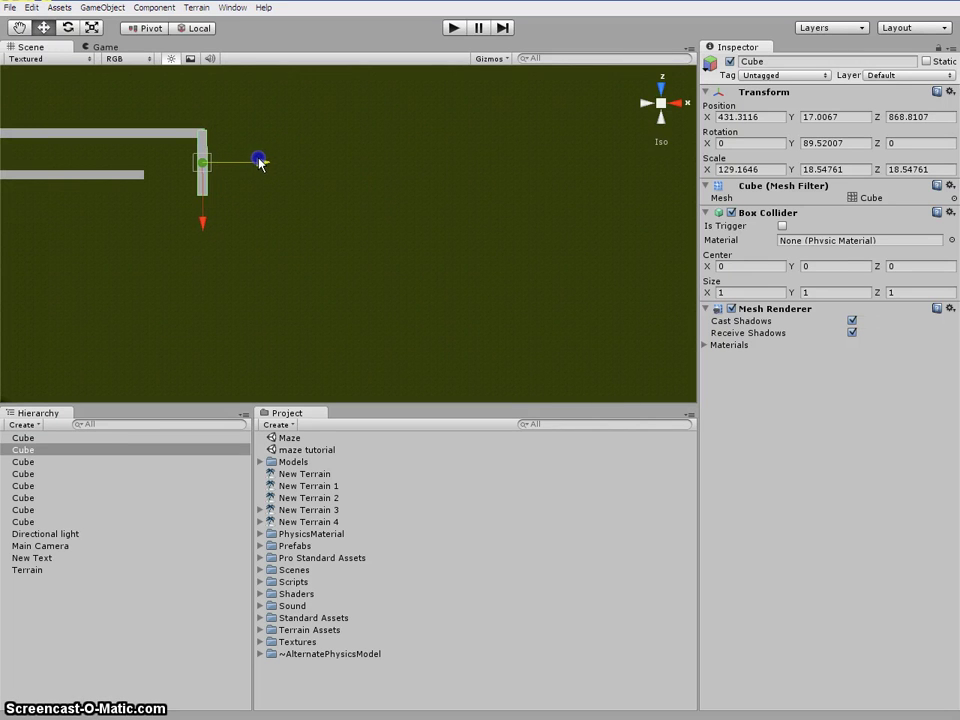
drag(204, 221, 200, 225)
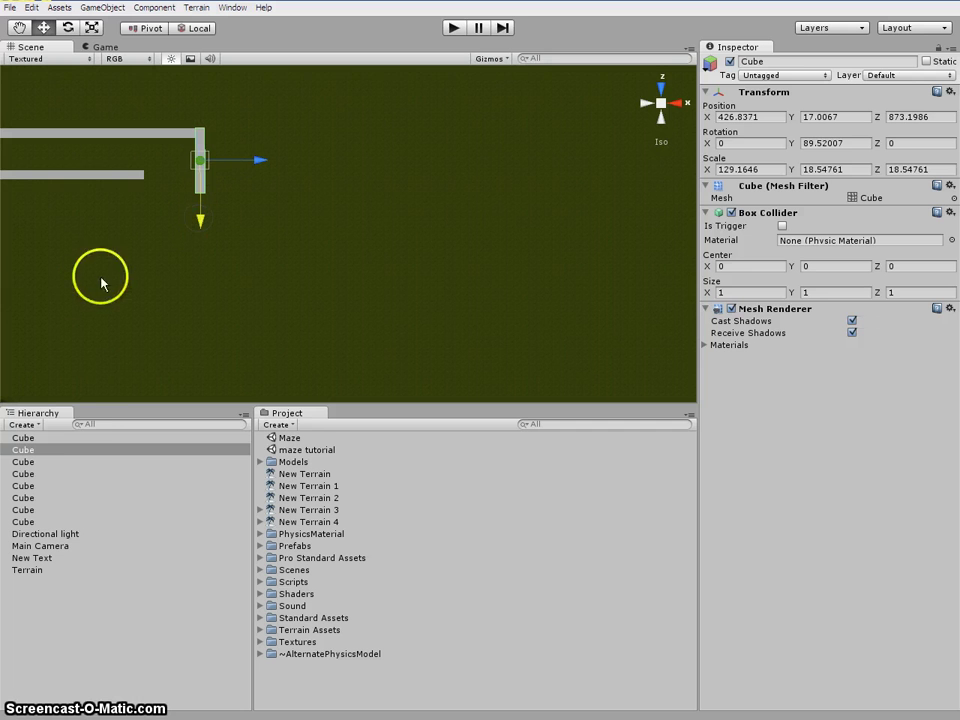
Duplicate the end wall and move the copy to X 307.75, Z 789.89 capping the inner wall
click(62, 451)
right_click(64, 451)
click(86, 485)
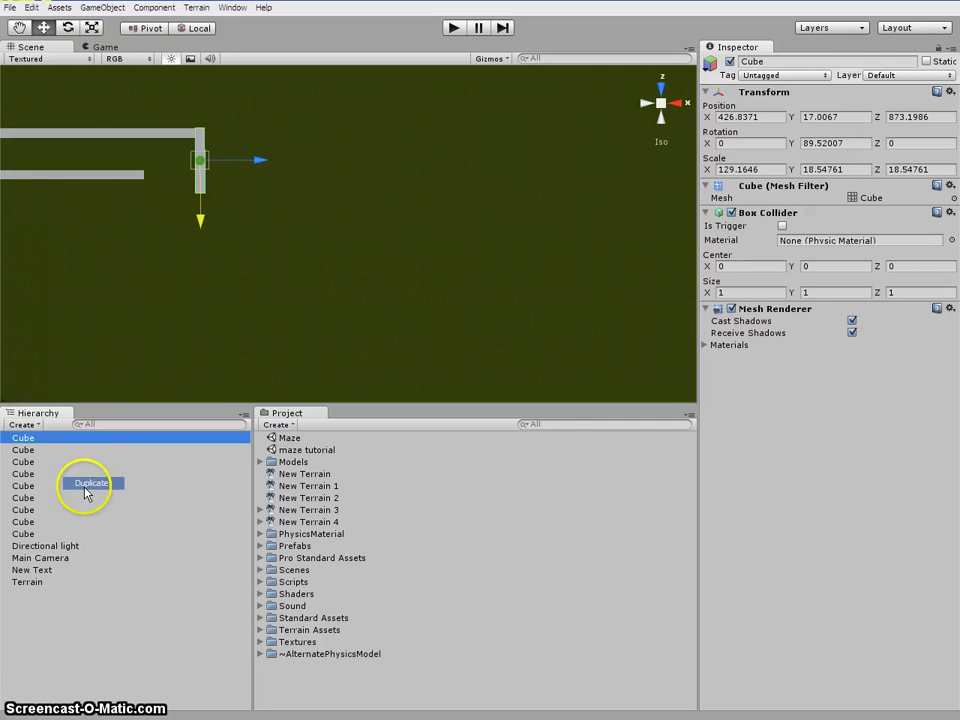
drag(203, 220, 184, 276)
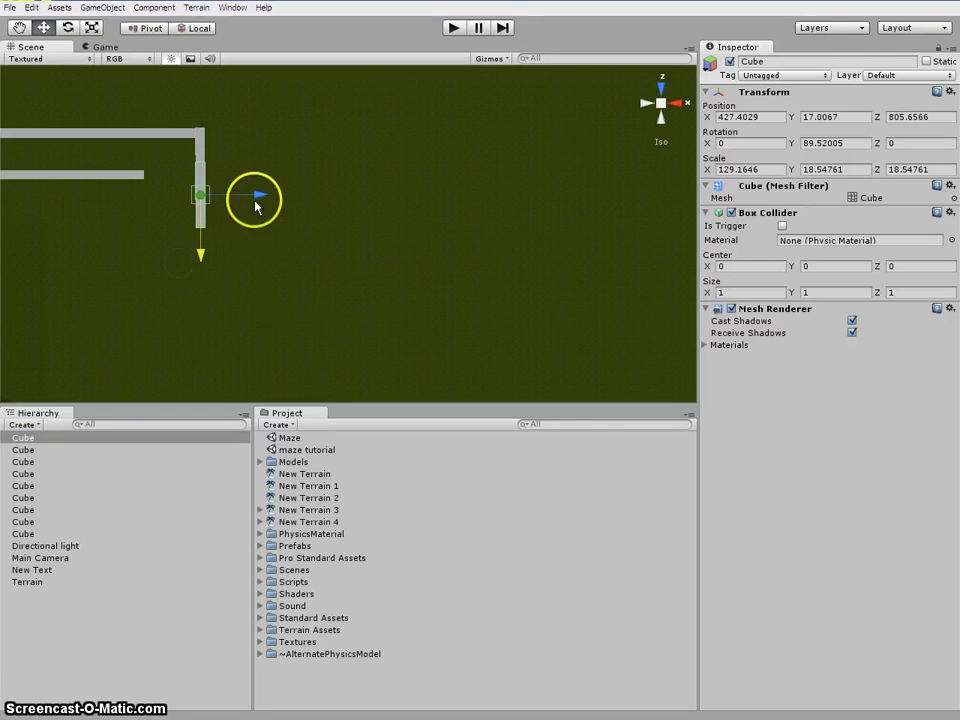
drag(257, 195, 199, 211)
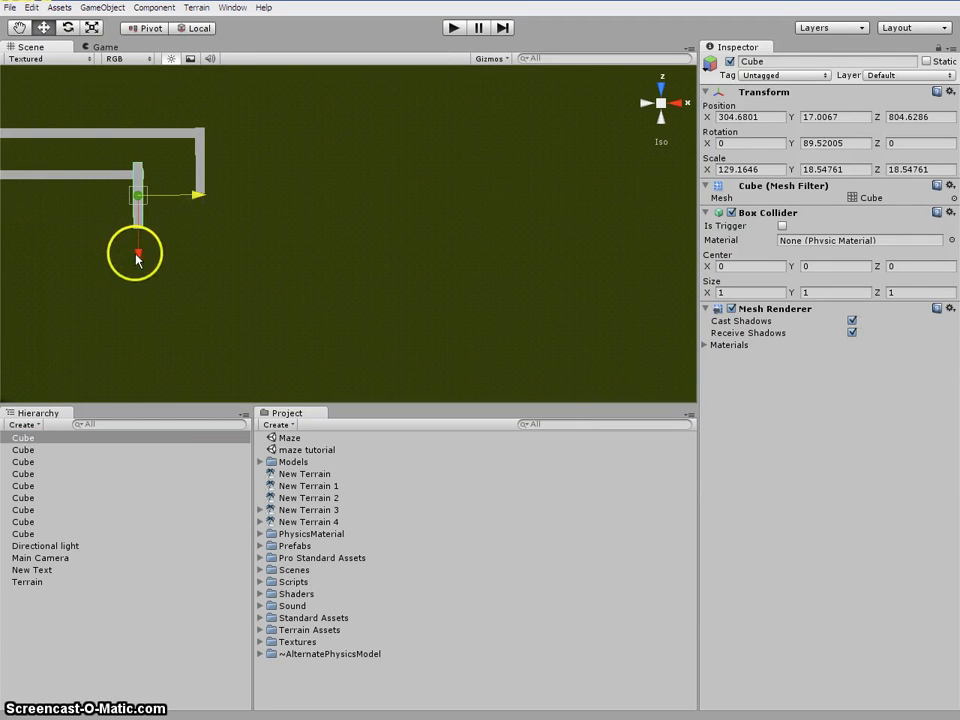
drag(137, 258, 140, 265)
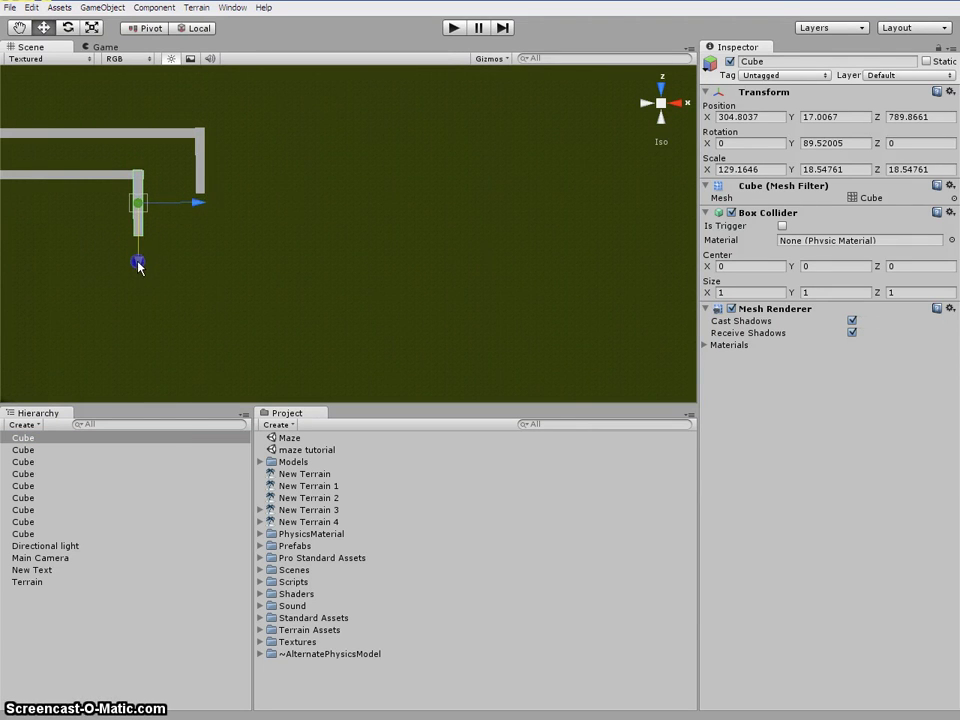
click(199, 203)
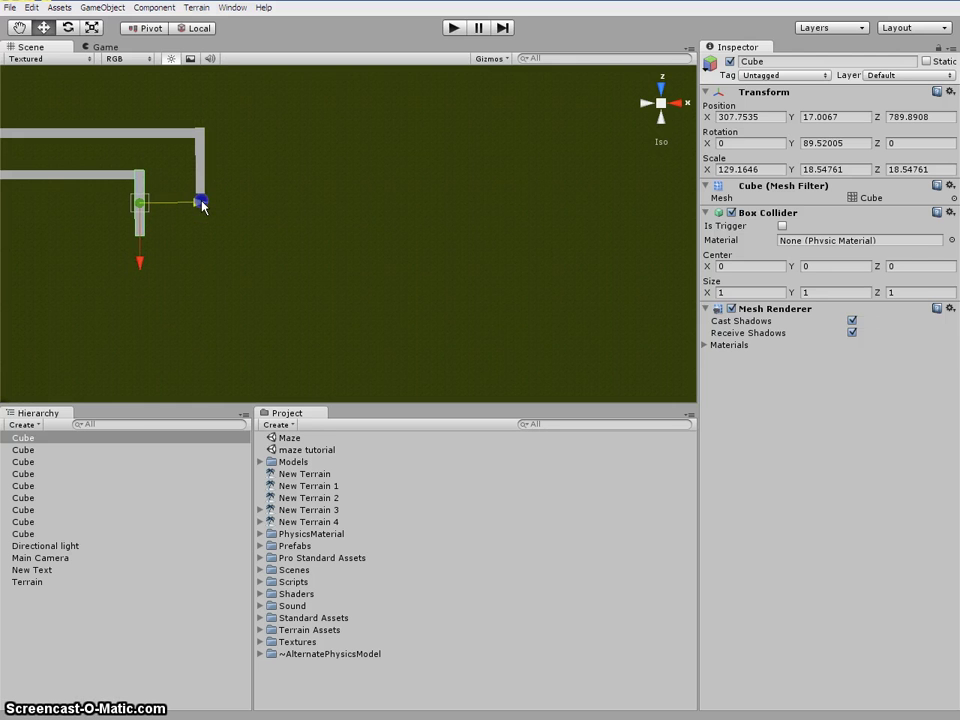
click(97, 282)
scroll(97, 282, down, 2)
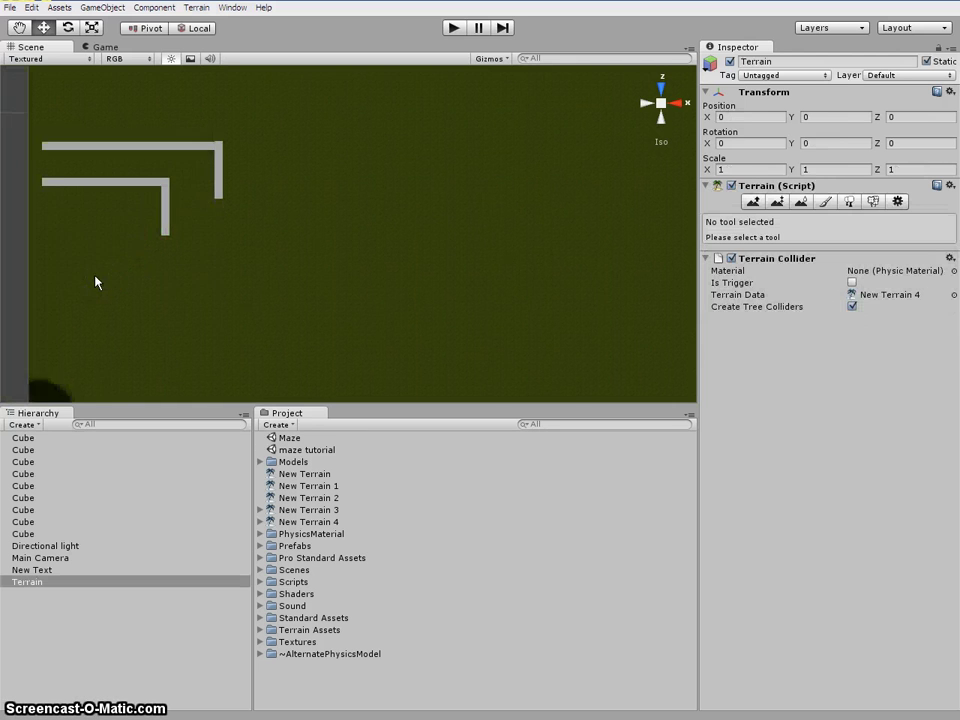
Return to Persp view and orbit around the nine-cube corridor and the START text
click(660, 110)
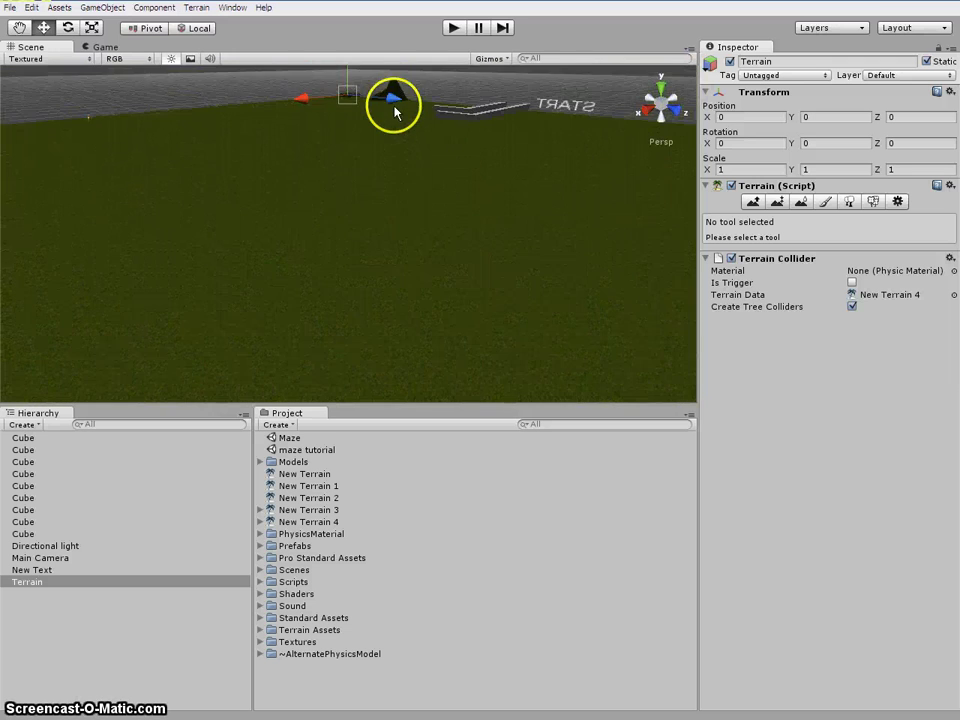
alt+drag(395, 112, 385, 114)
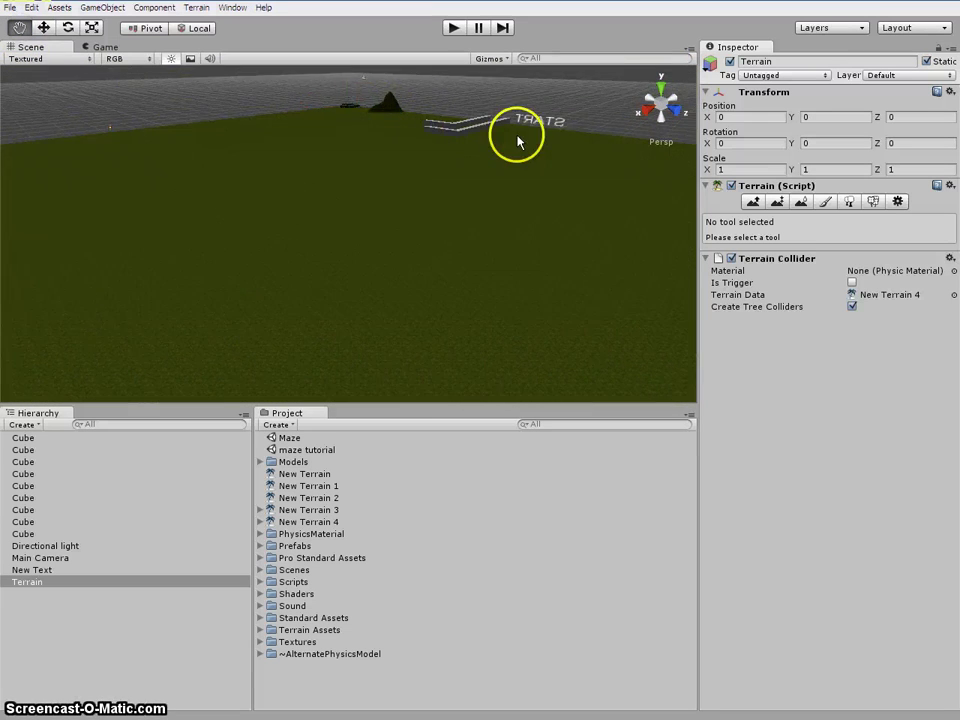
alt+drag(514, 135, 222, 231)
alt+right_drag(222, 231, 310, 284)
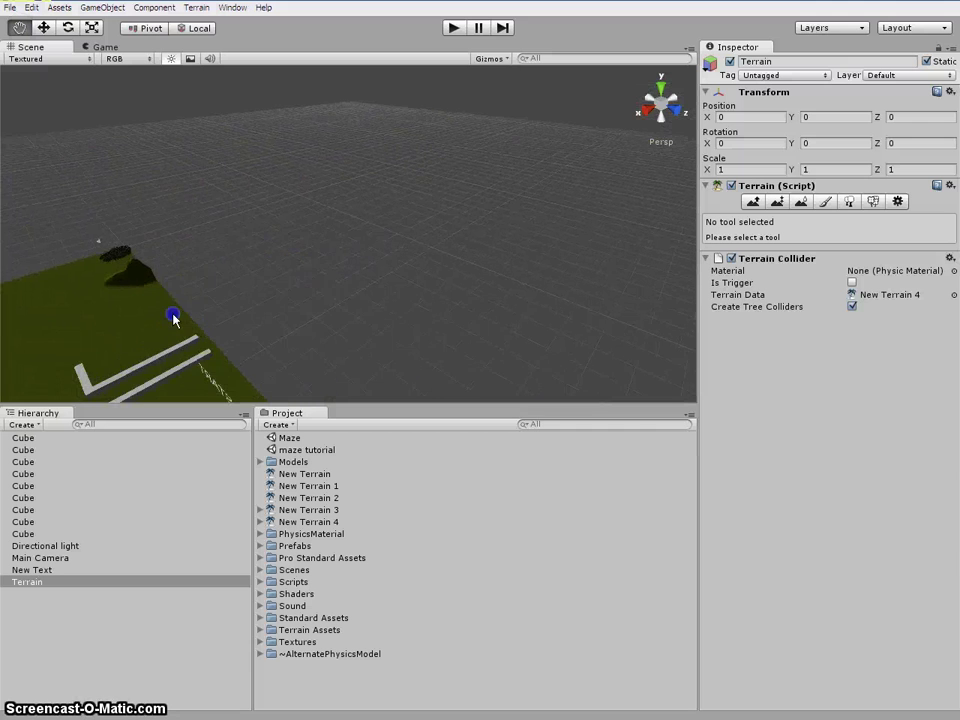
alt+drag(173, 317, 220, 244)
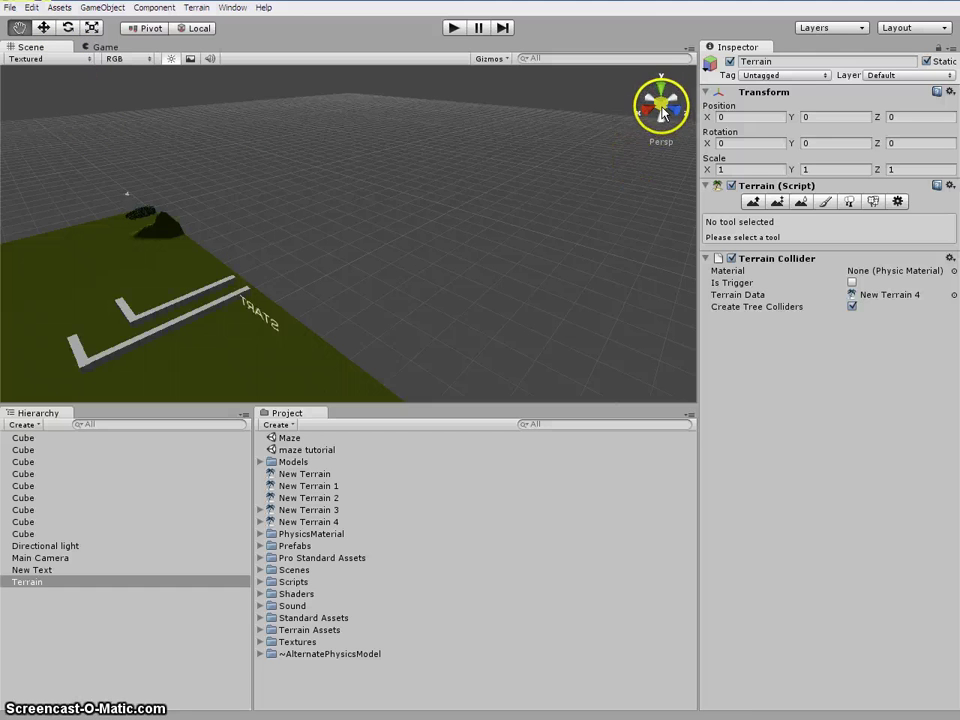
drag(660, 112, 692, 120)
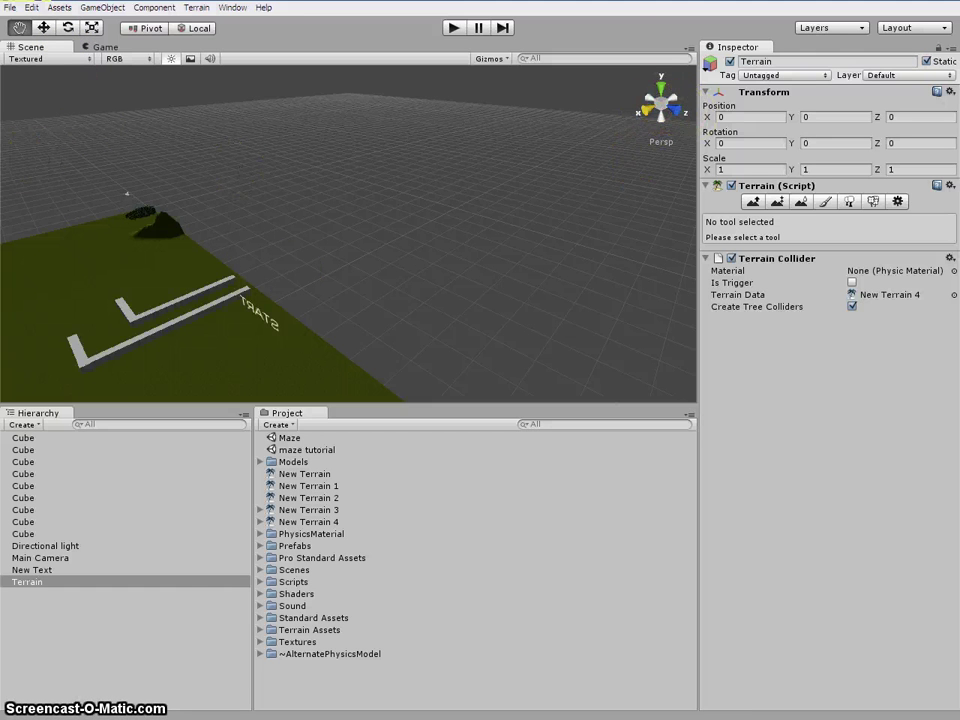